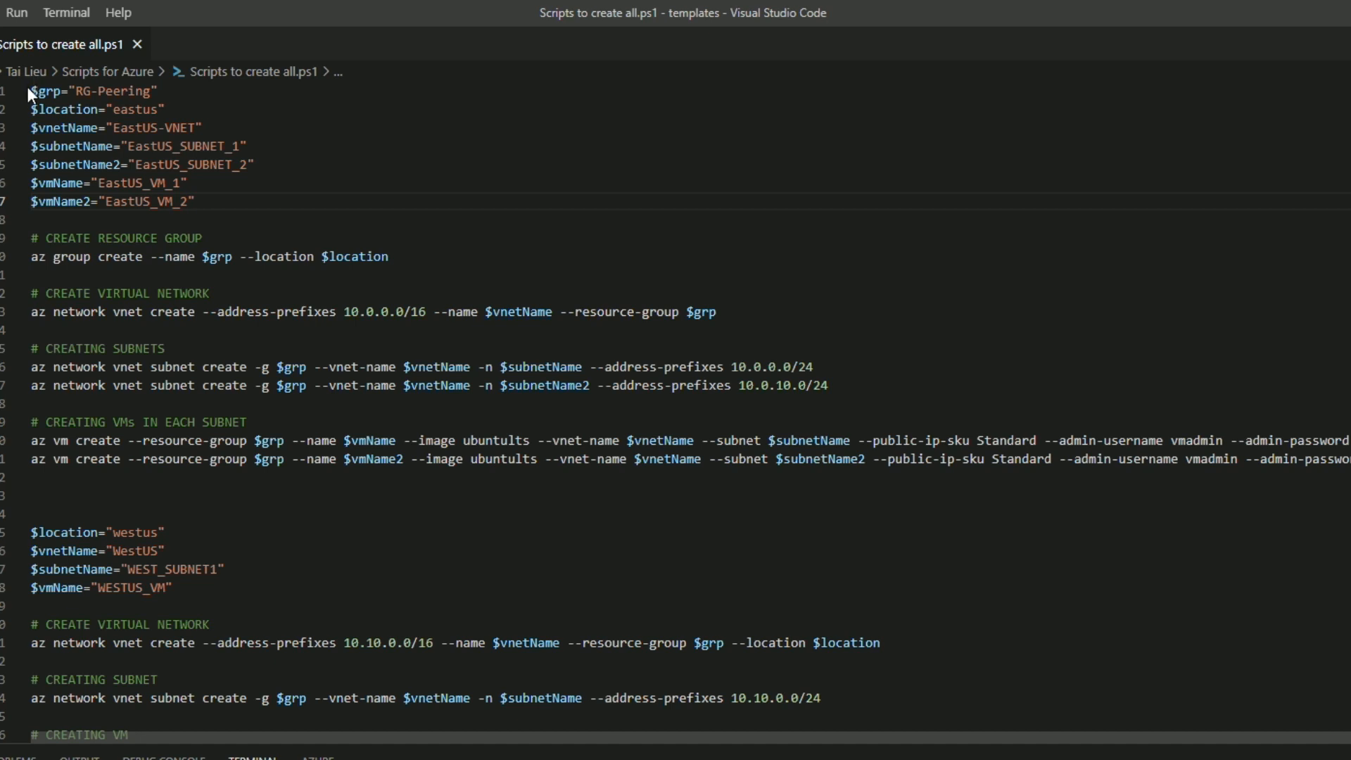
# Review the script's resource group, location, virtual network, subnet and VM definitions in the eastus and westus sections.
pyautogui.moveTo(76, 91); pyautogui.dragTo(158, 90)
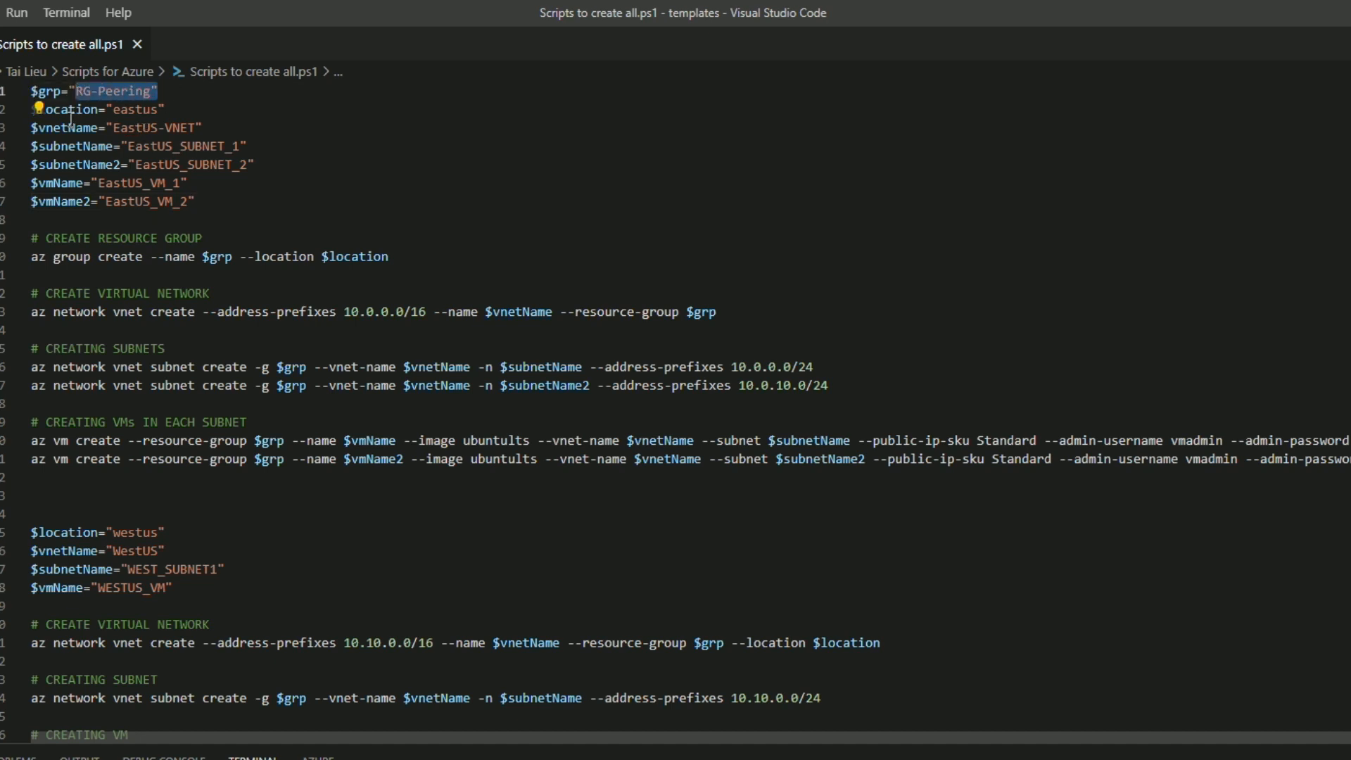
pyautogui.click(157, 109)
pyautogui.doubleClick(158, 109)
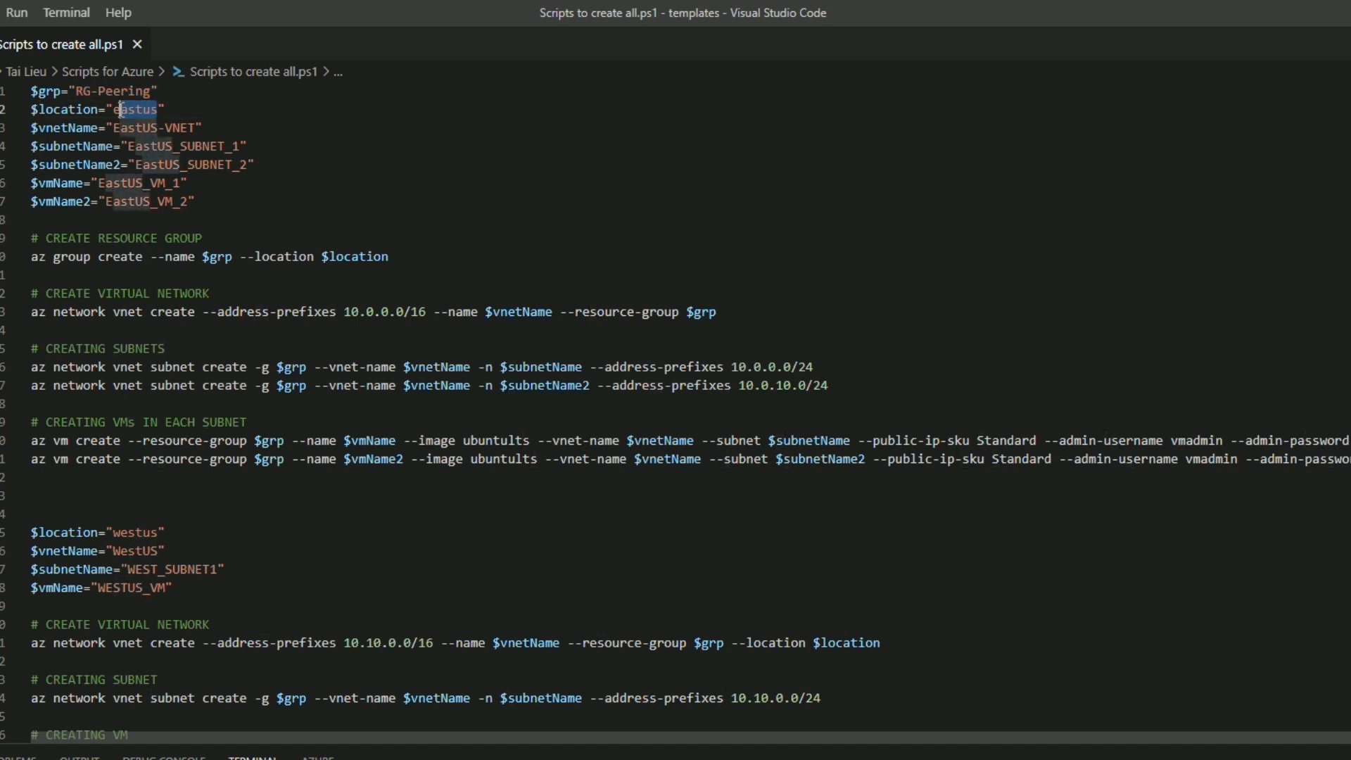
pyautogui.click(185, 107)
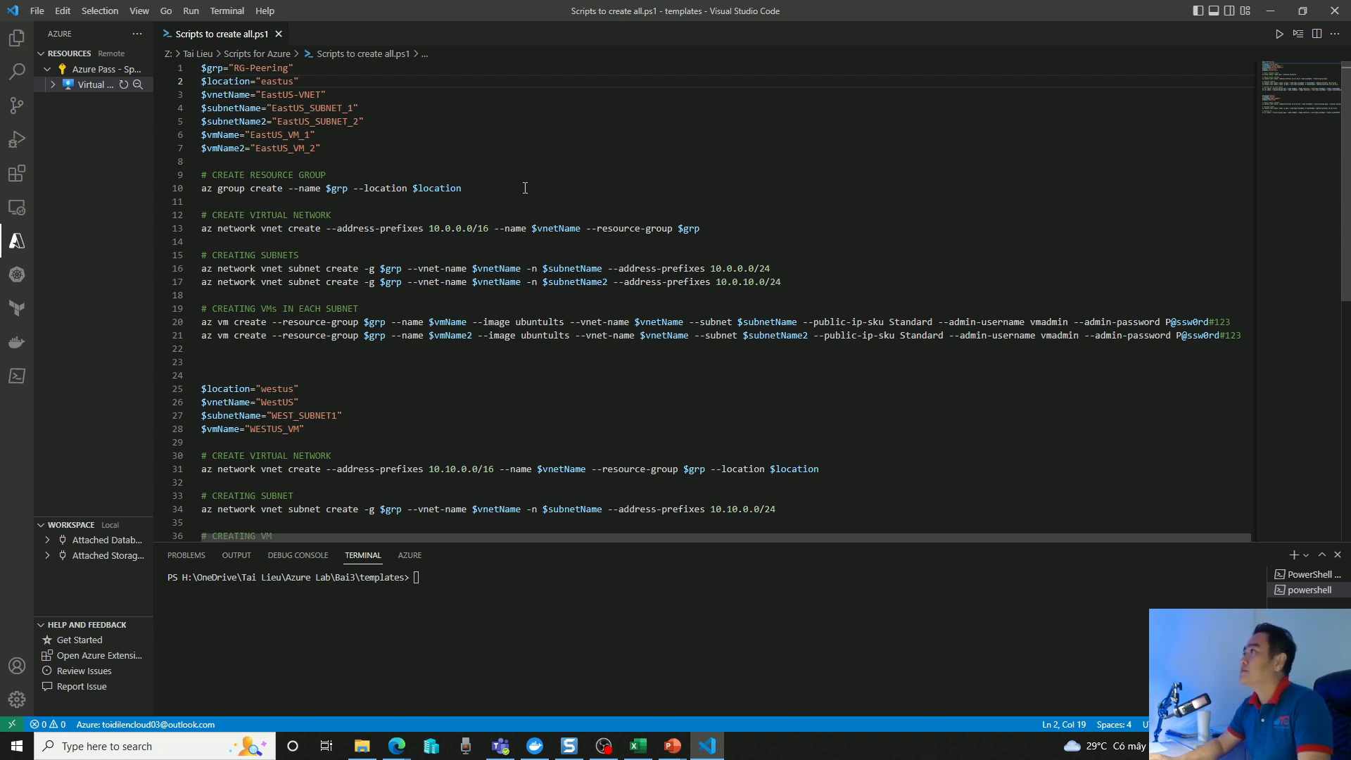
pyautogui.scroll(-3, 505, 290)
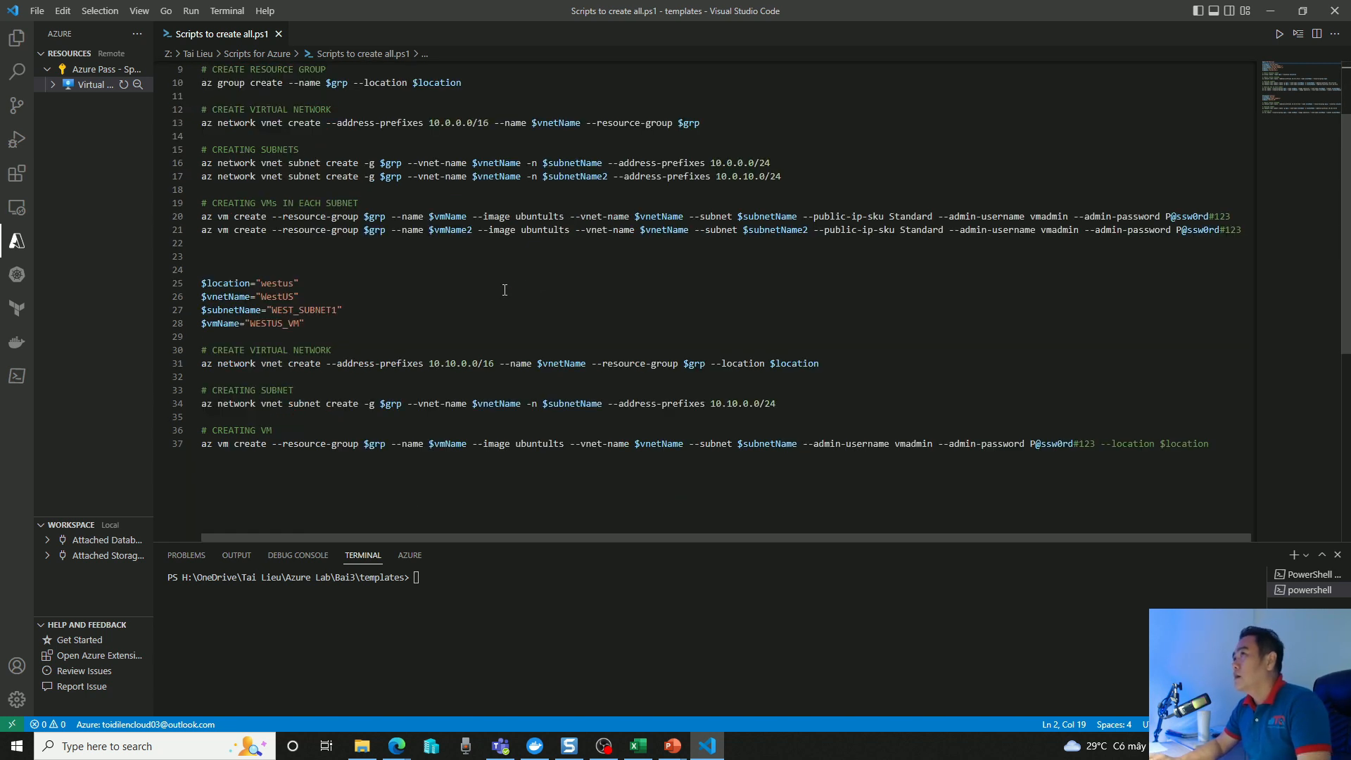
pyautogui.moveTo(202, 280); pyautogui.dragTo(317, 285)
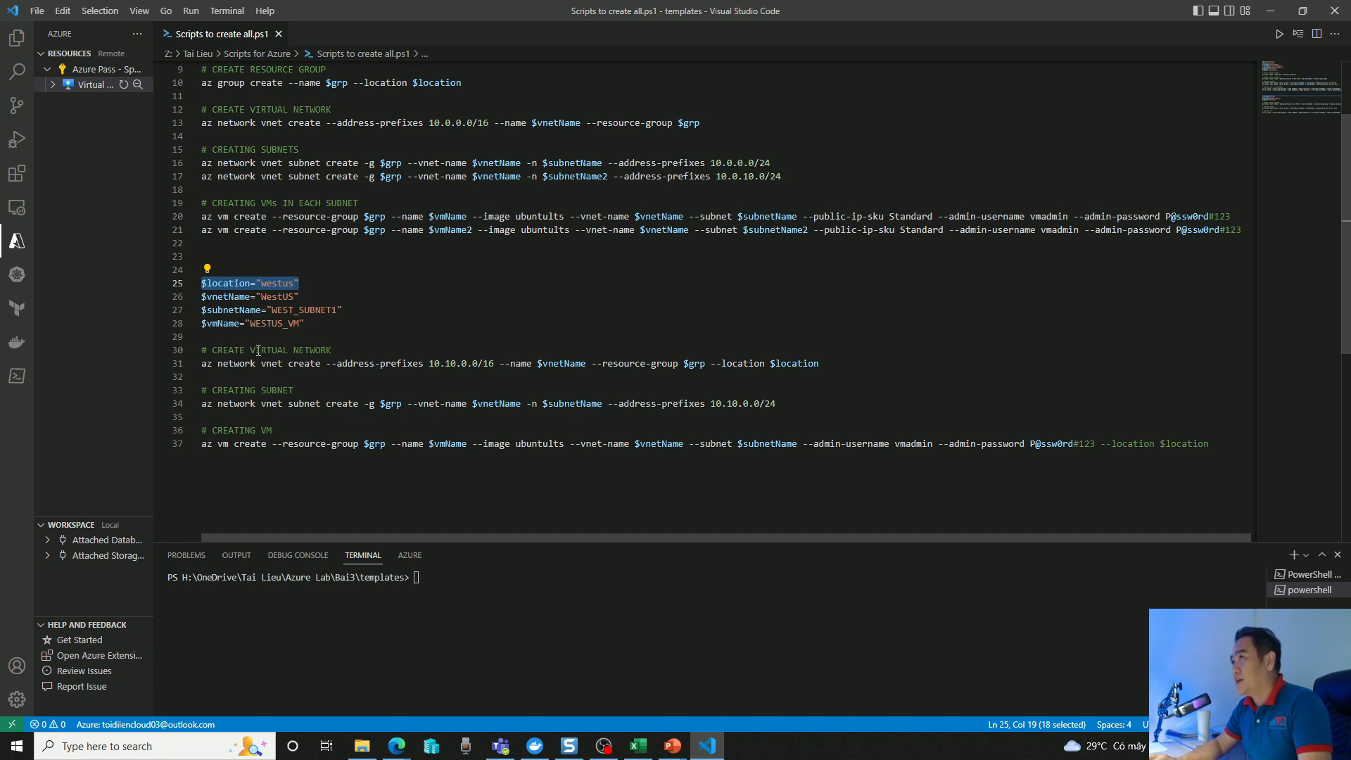
pyautogui.moveTo(226, 352); pyautogui.dragTo(332, 351)
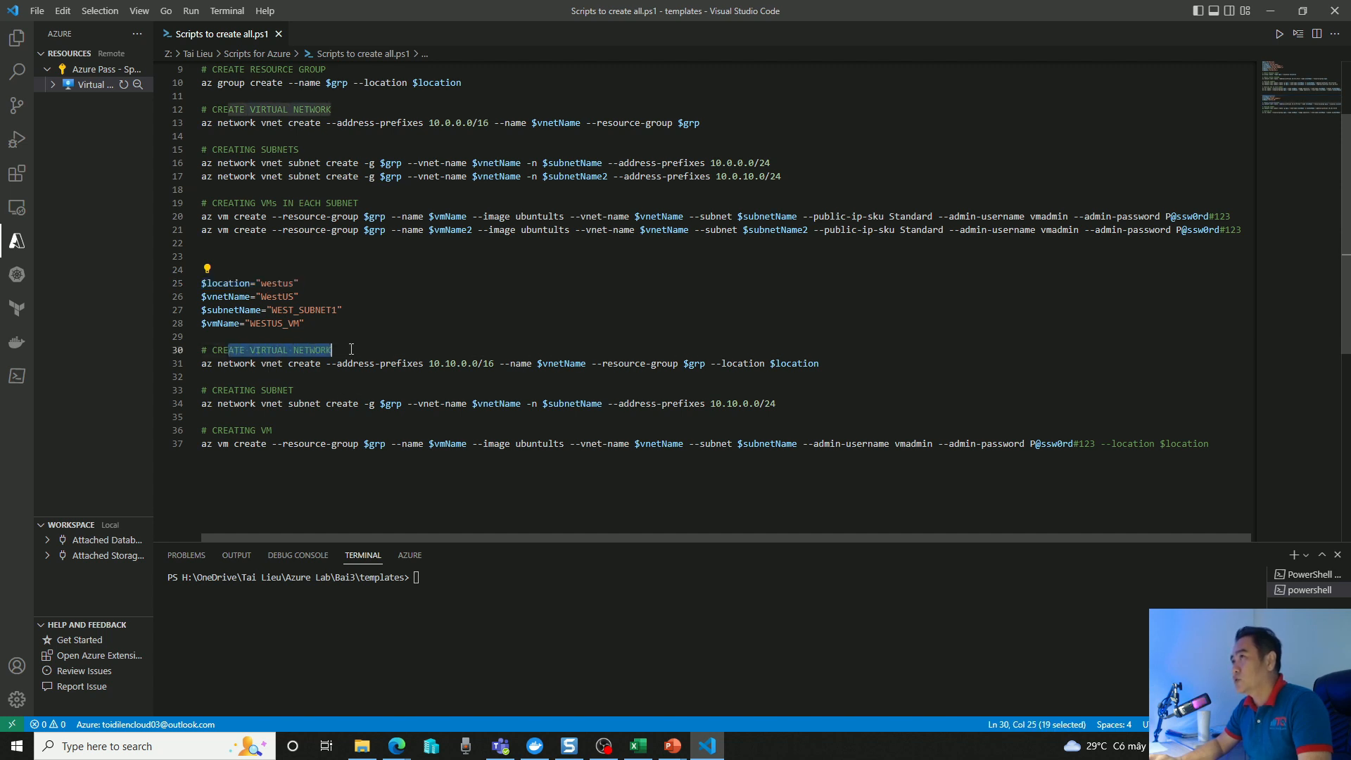
pyautogui.moveTo(217, 390); pyautogui.dragTo(293, 390)
pyautogui.moveTo(218, 430); pyautogui.dragTo(273, 430)
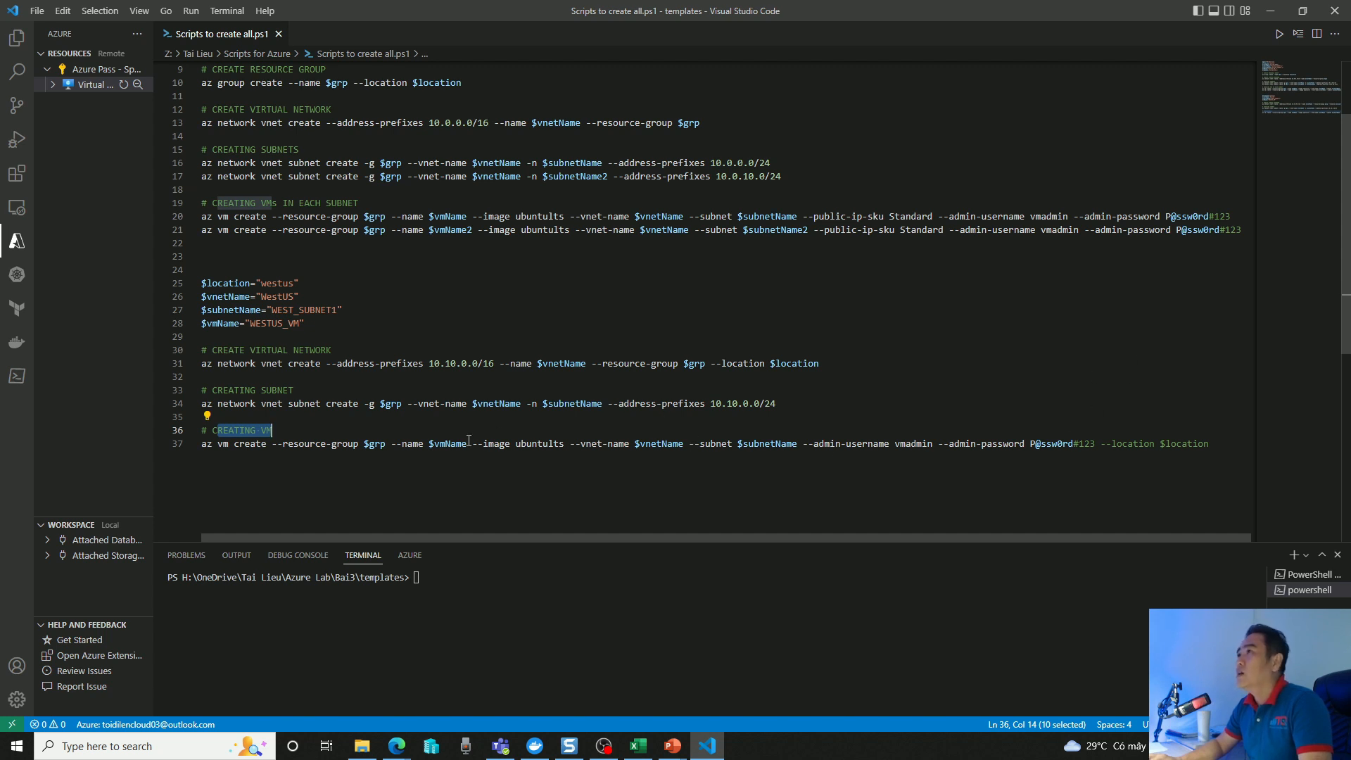
pyautogui.scroll(1, 1123, 445)
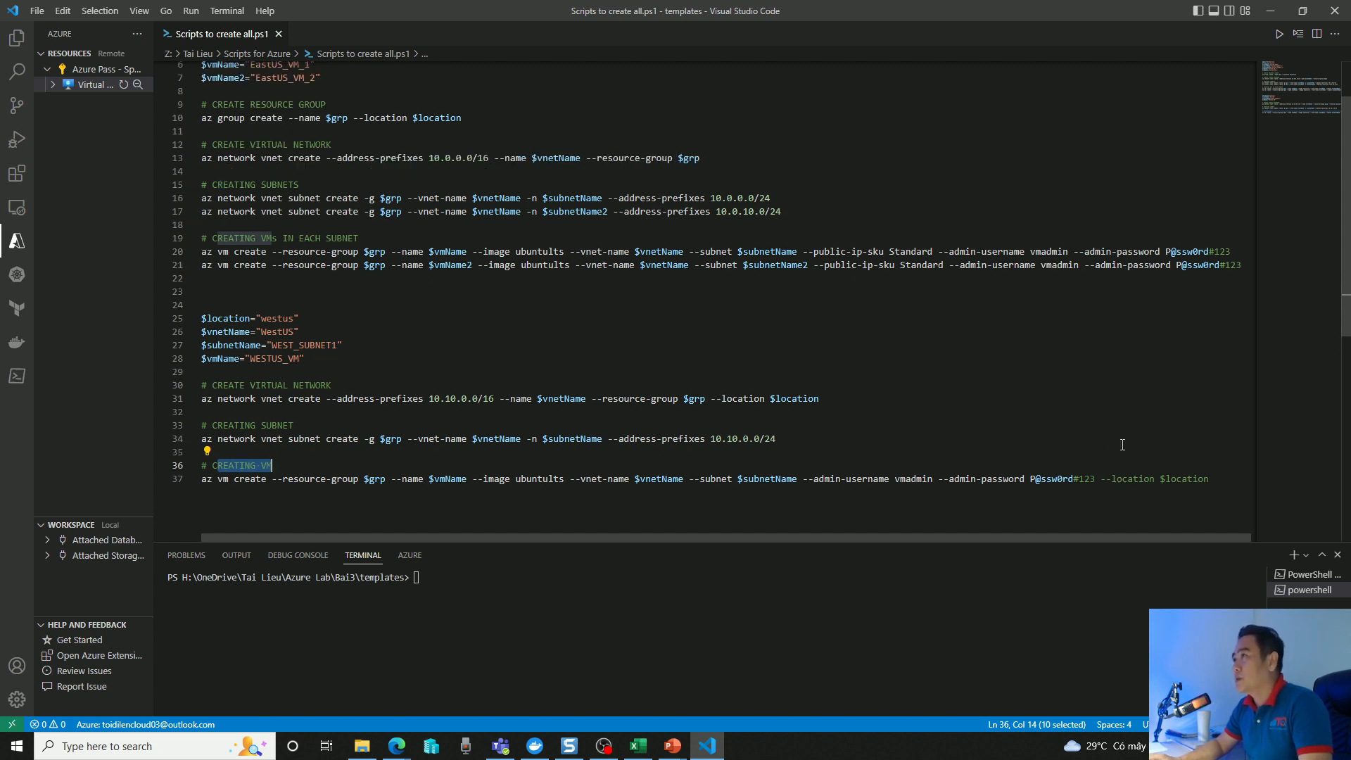
# Shrink the script editor to reveal the Azure portal beside it and open the portal's Resource groups list.
pyautogui.click(1301, 16)
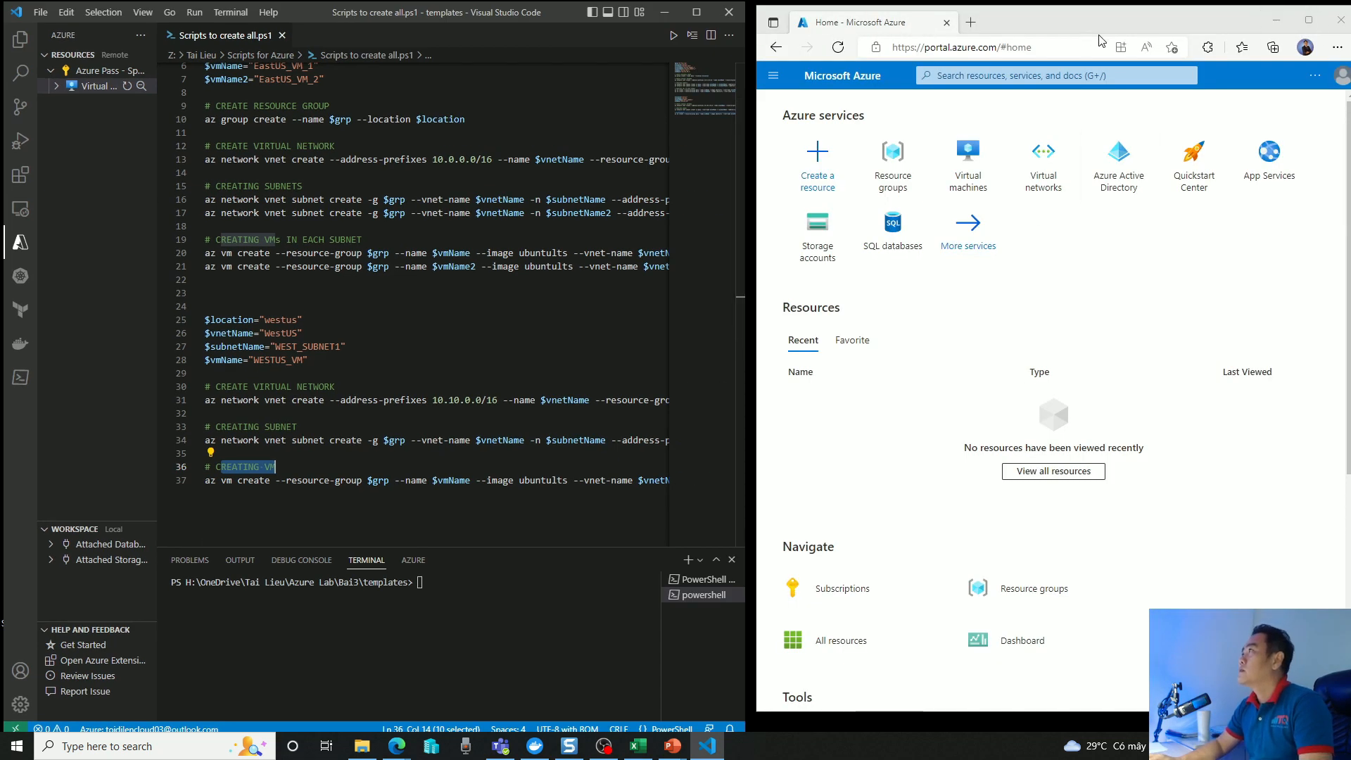
pyautogui.moveTo(1128, 183)
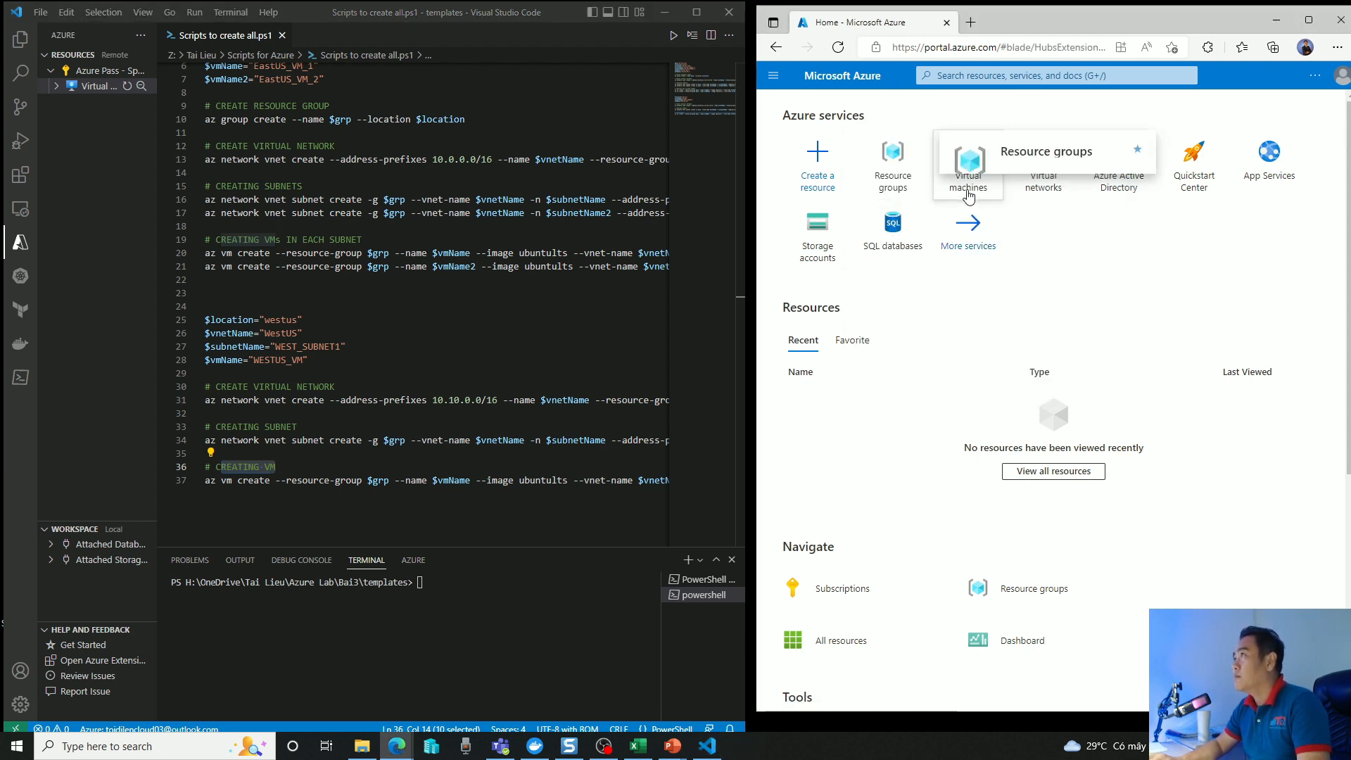
pyautogui.click(923, 140)
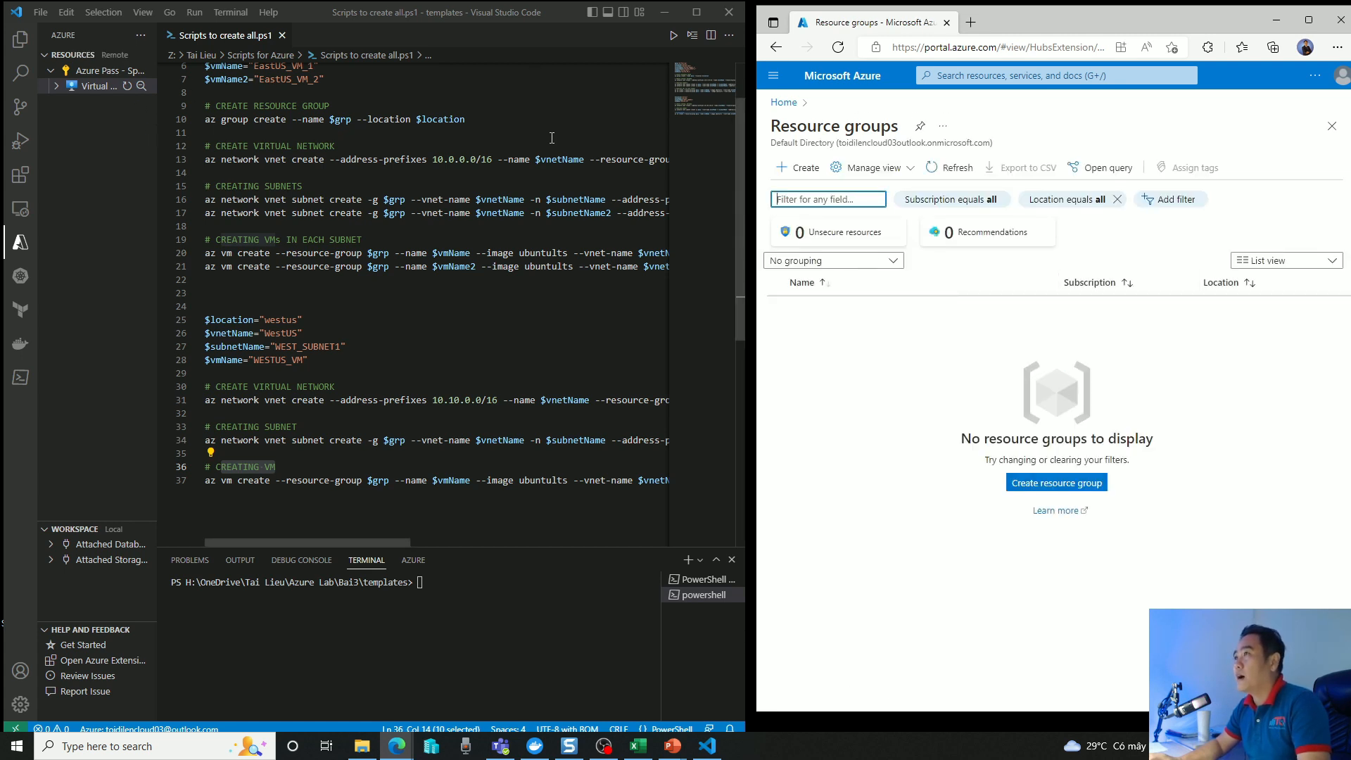
# Run the whole PowerShell script from its beginning and confirm the Azure Pass - Sponsorship subscription selection.
pyautogui.scroll(2, 552, 138)
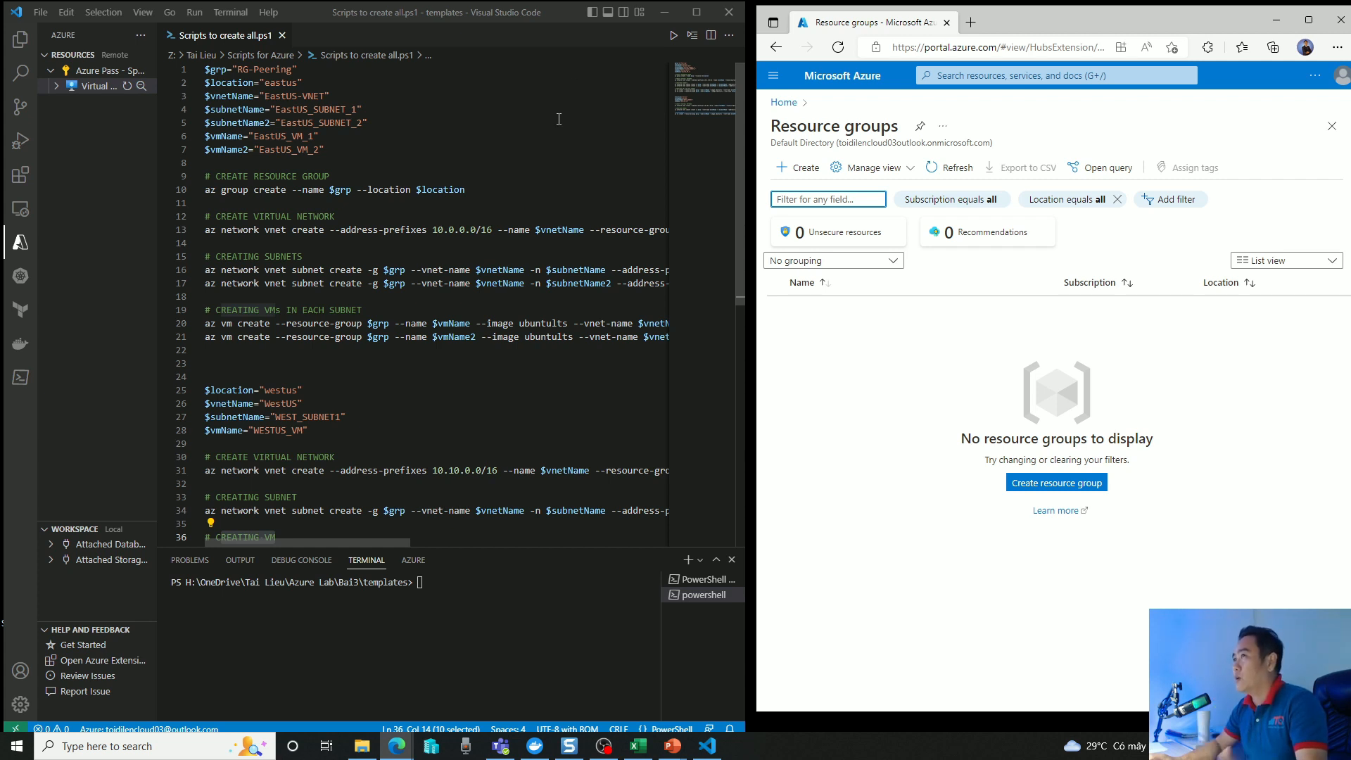
pyautogui.click(567, 122)
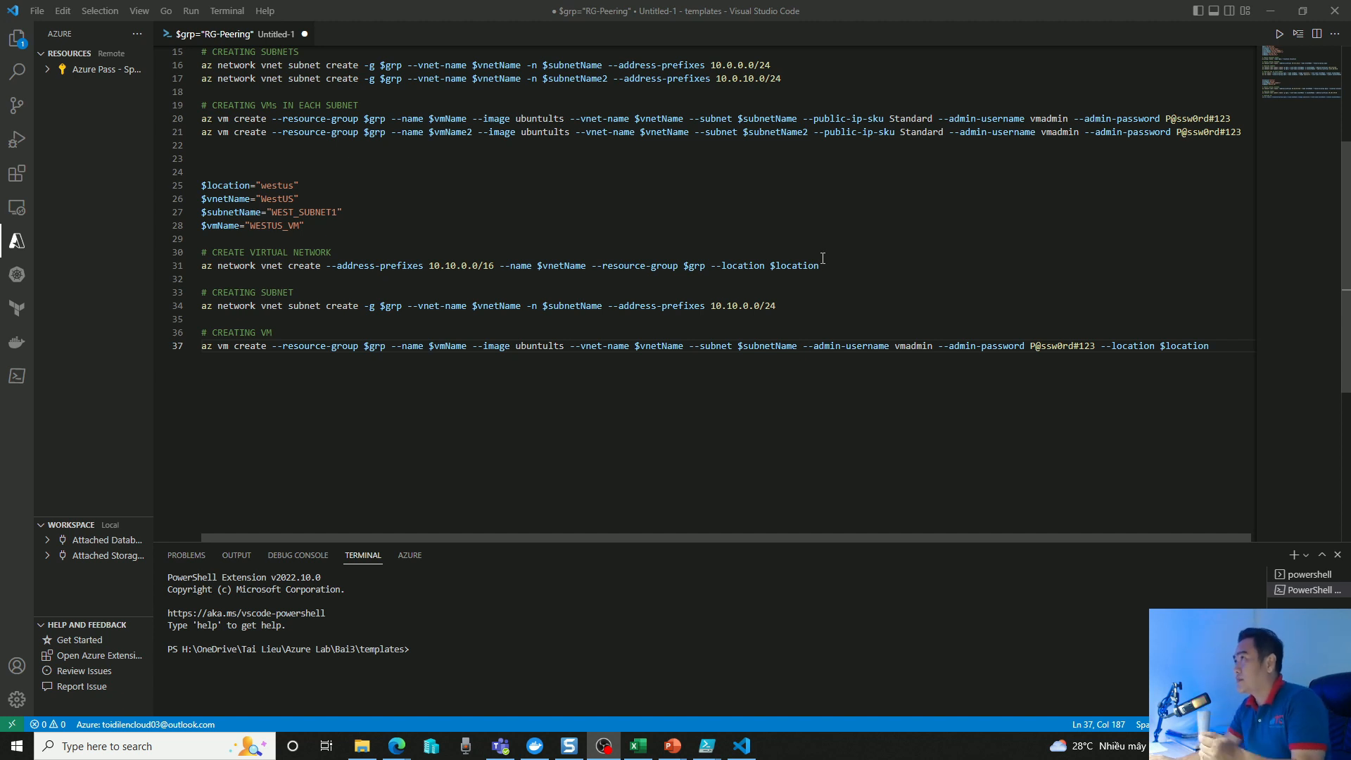
pyautogui.scroll(5, 823, 259)
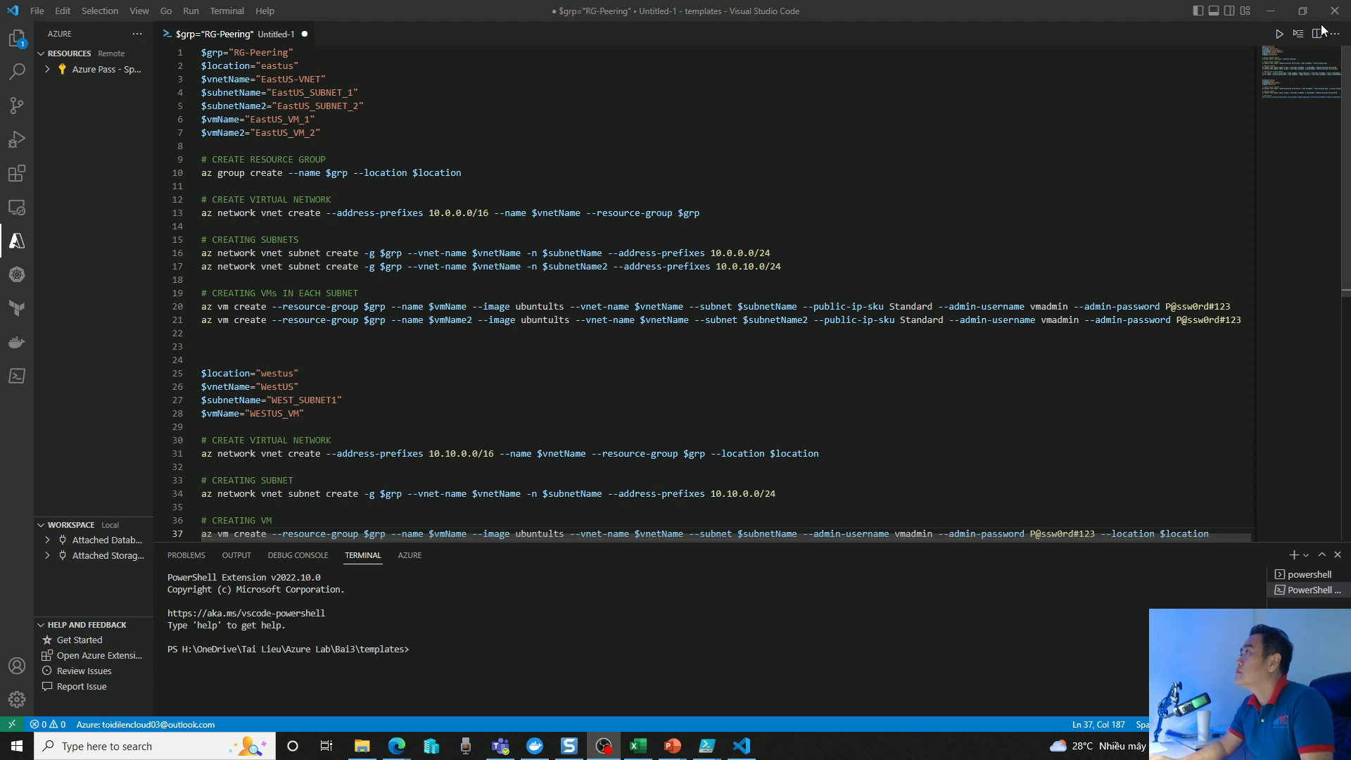
pyautogui.press('F5')
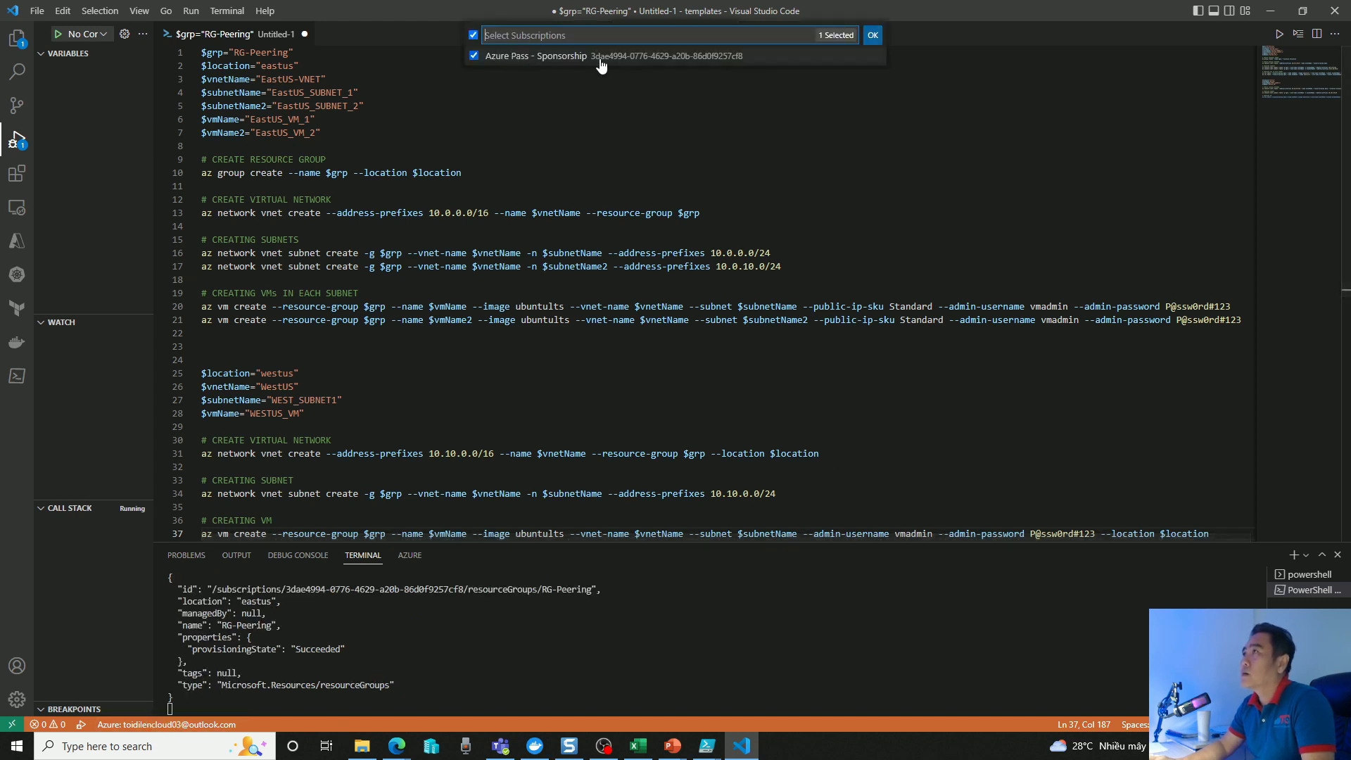
pyautogui.click(874, 36)
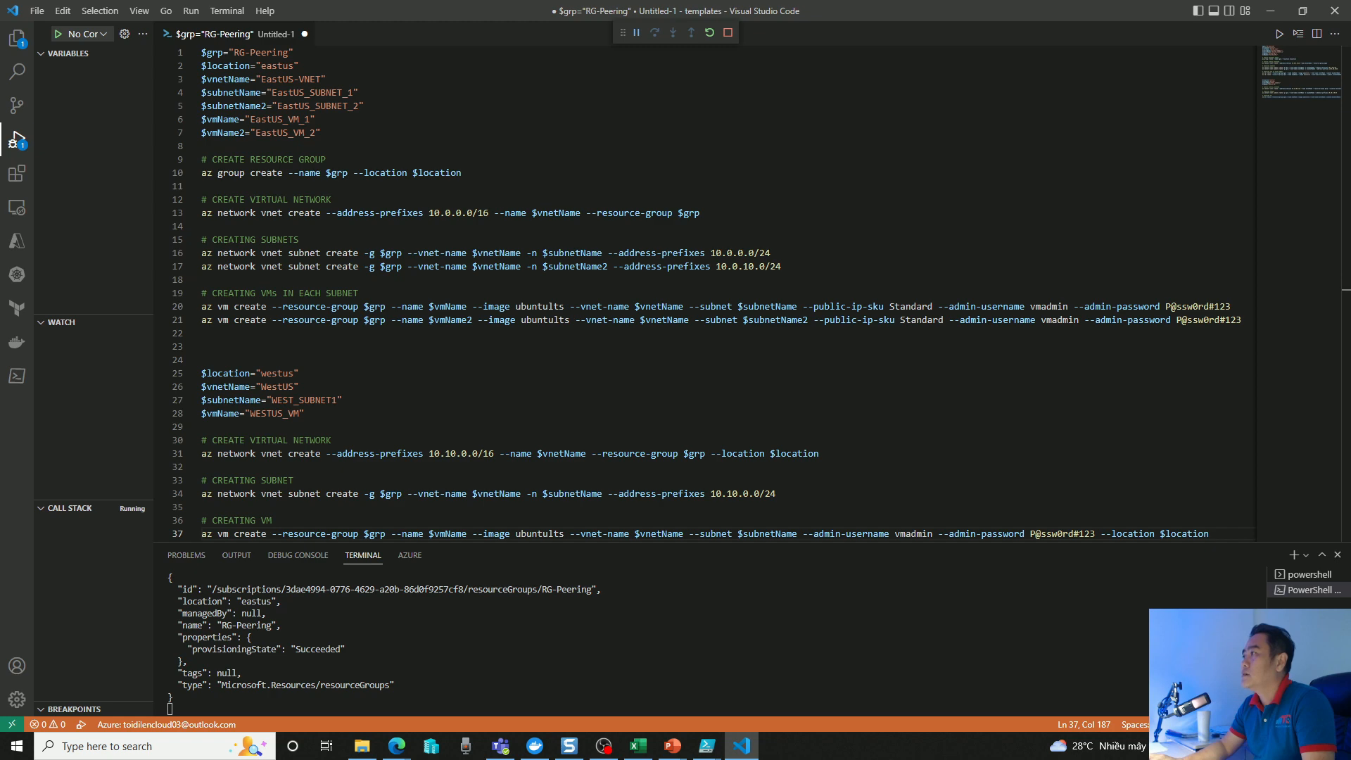
# Switch to the Azure portal beside the editor, reload its expired session and reopen the Resource groups list from Home.
pyautogui.click(1303, 11)
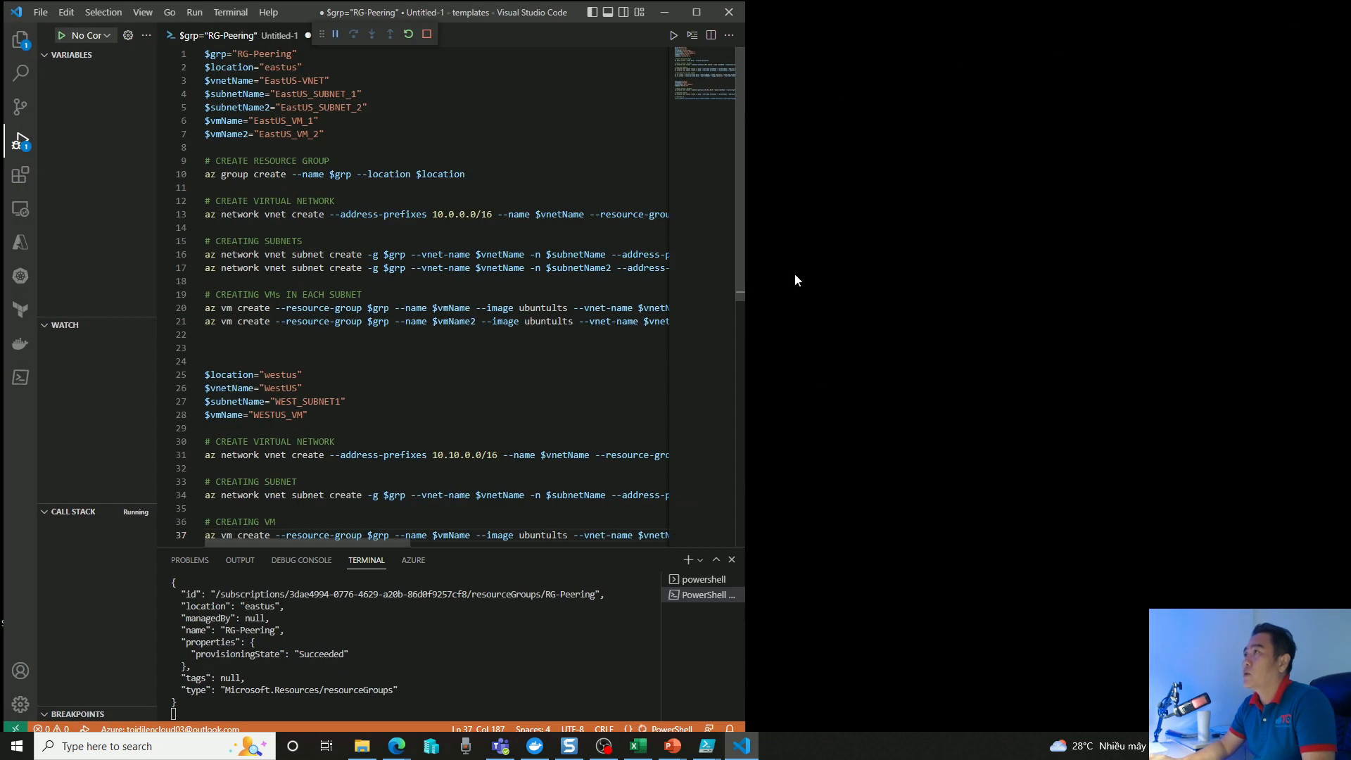
pyautogui.moveTo(399, 751)
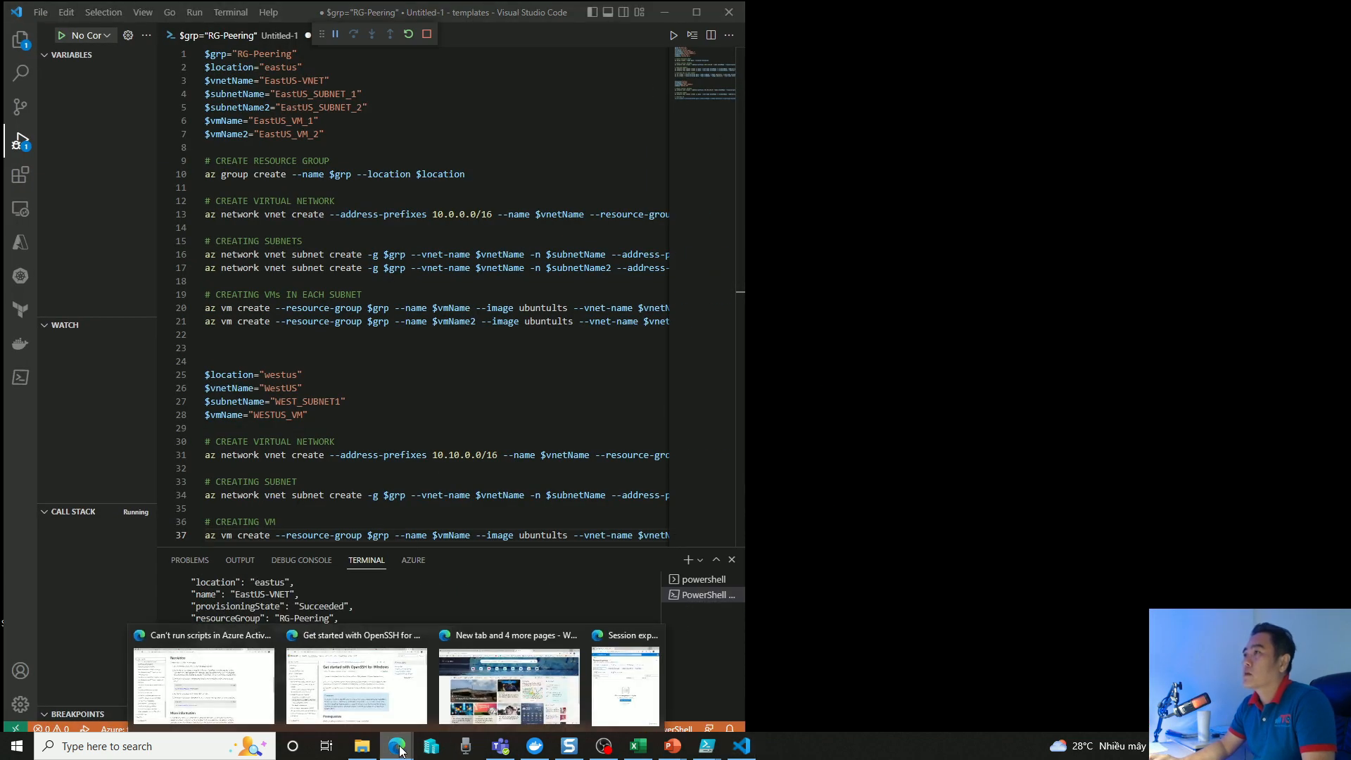
pyautogui.click(625, 686)
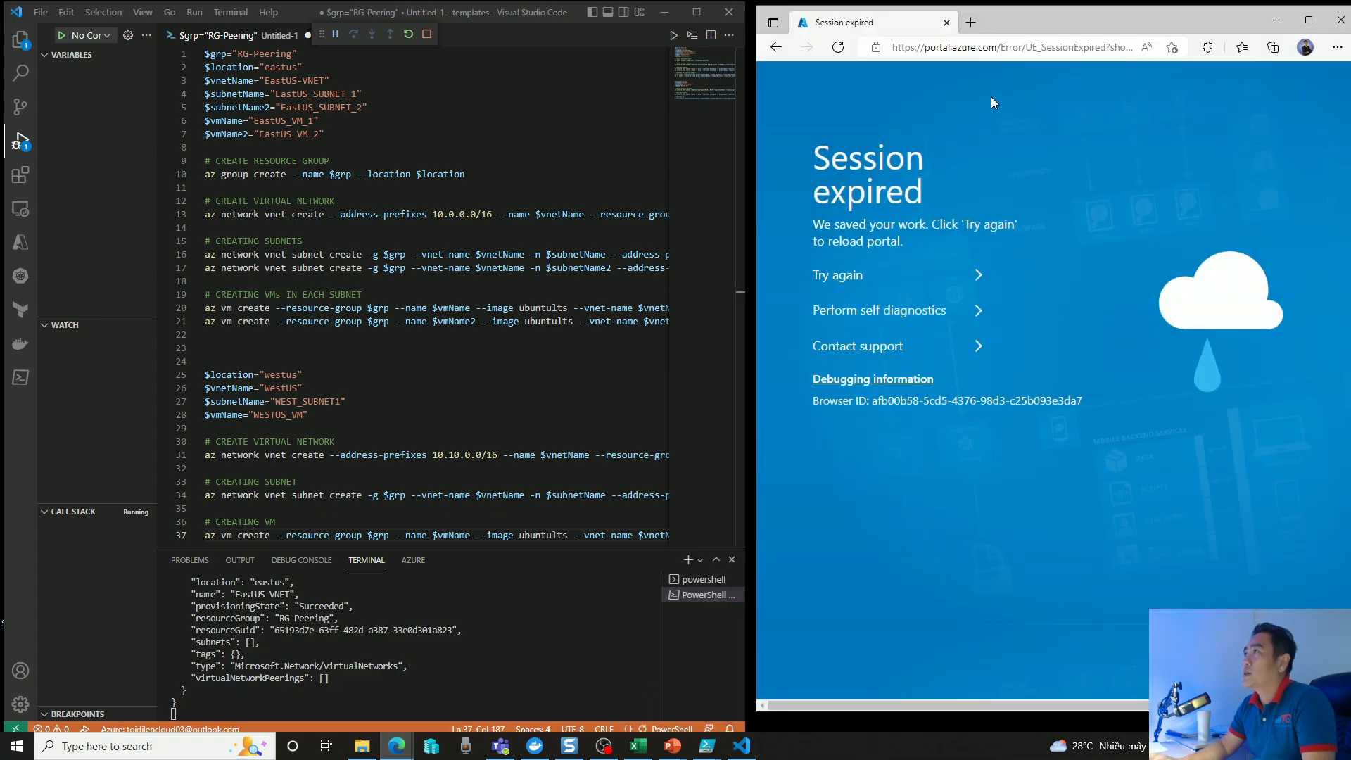
pyautogui.click(846, 279)
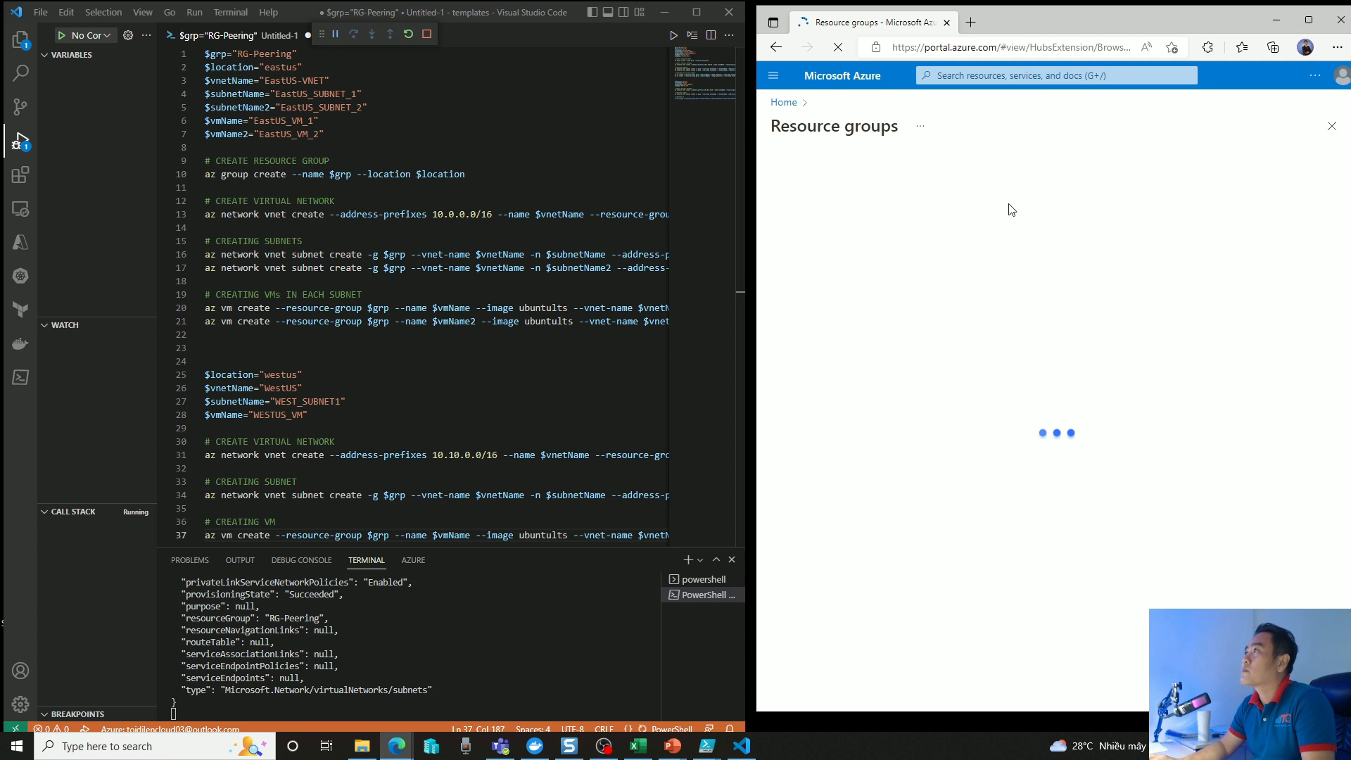
pyautogui.click(783, 103)
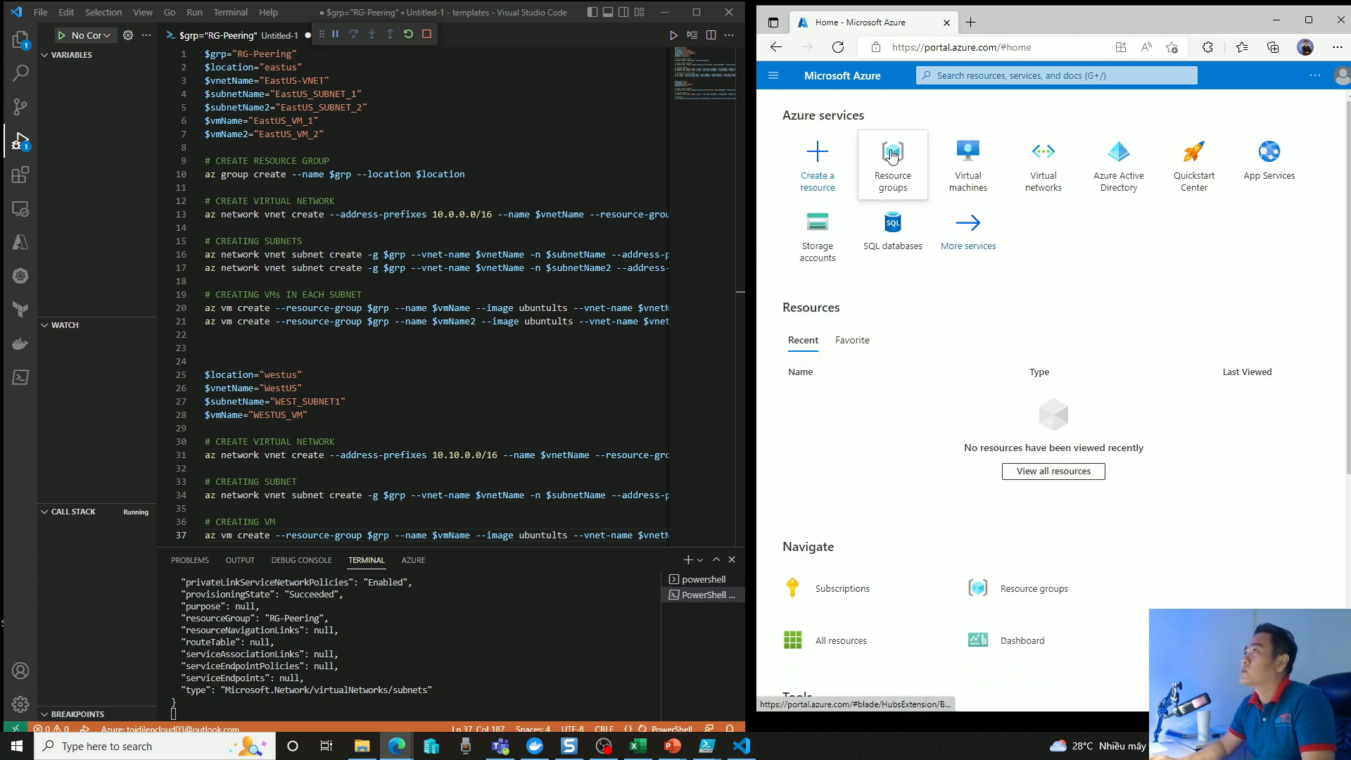
pyautogui.click(893, 155)
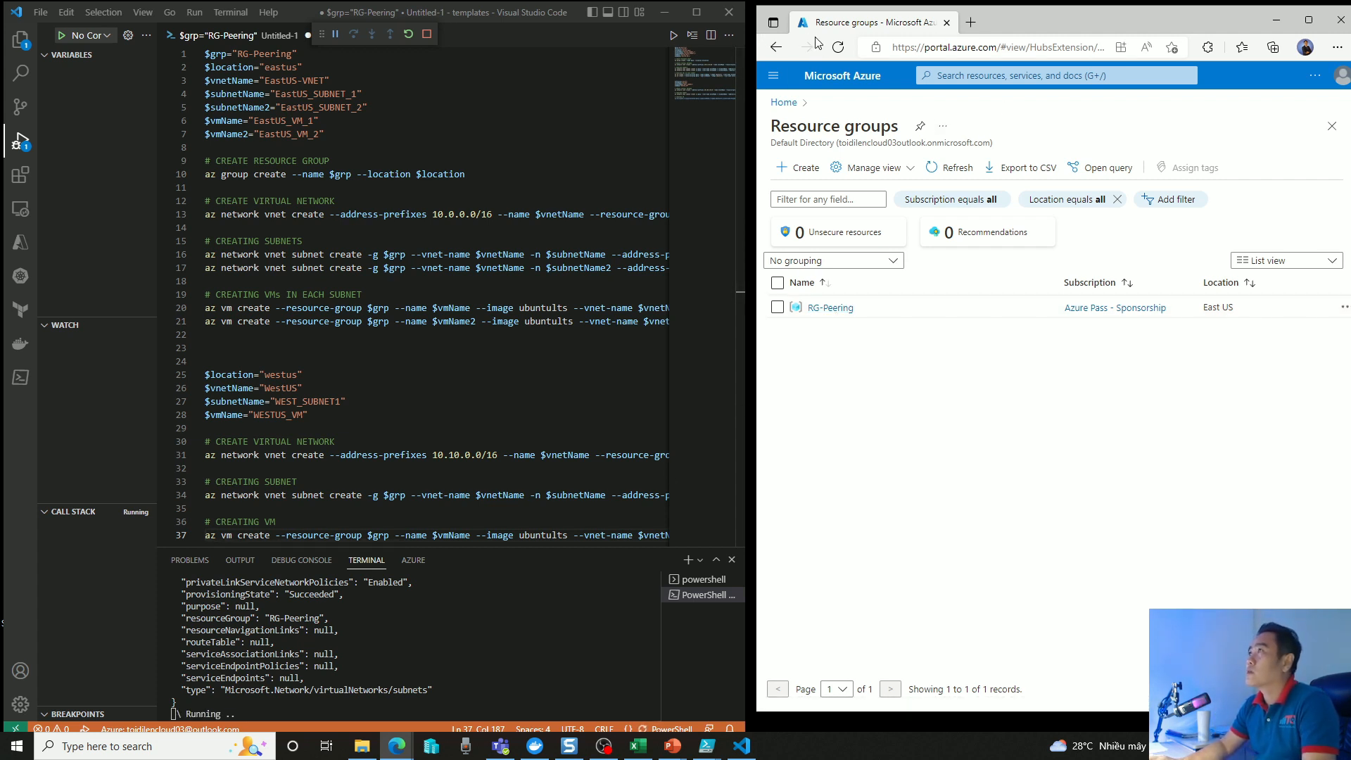
pyautogui.scroll(-1, 616, 521)
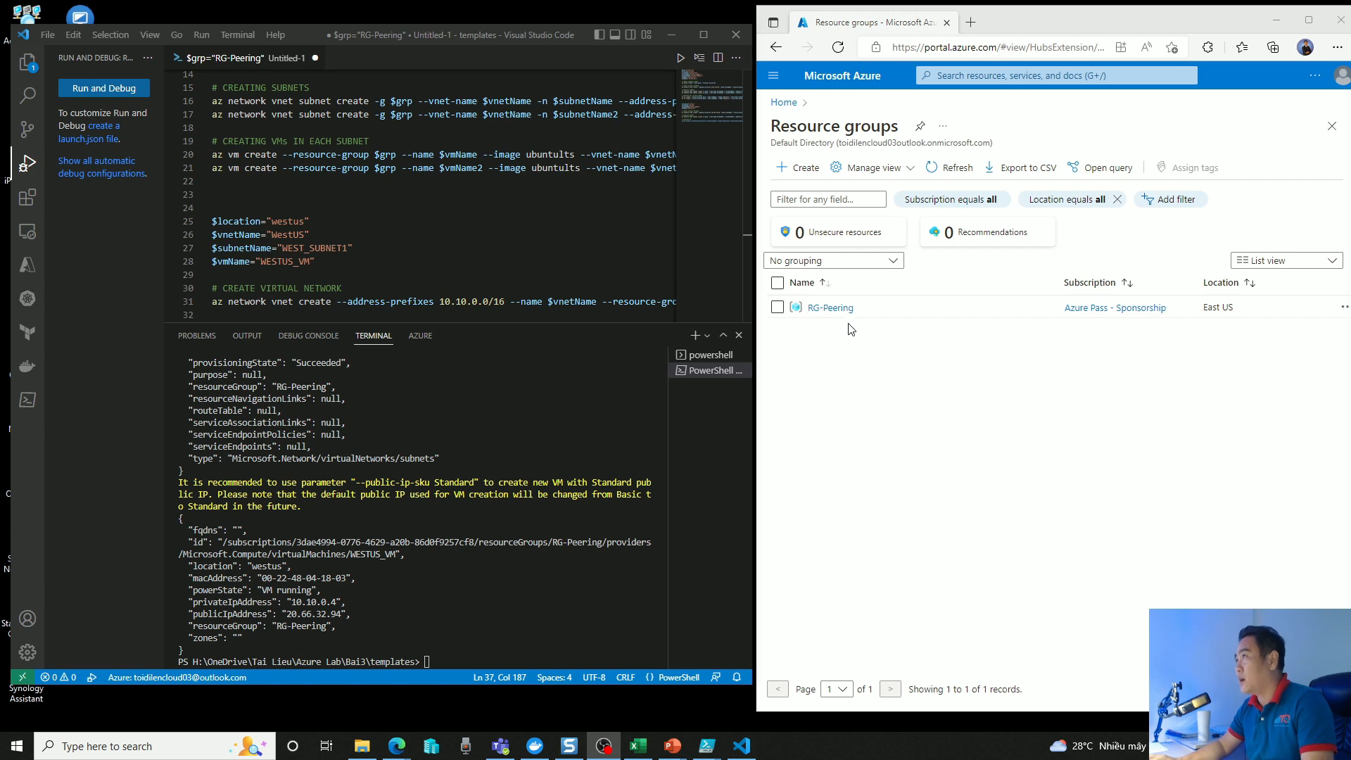
# Minimize the script editor and open the RG-Peering resource group in the maximized portal window.
pyautogui.click(670, 33)
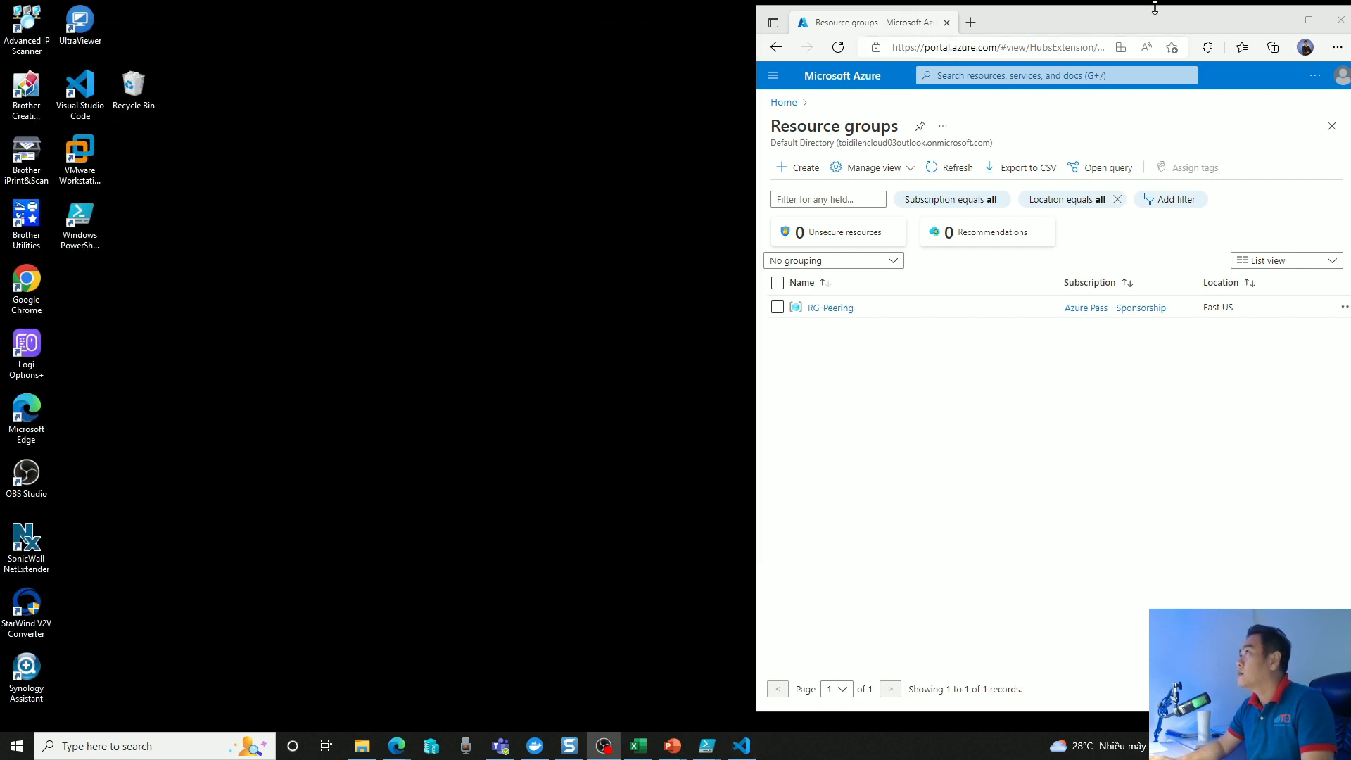
pyautogui.moveTo(1138, 12); pyautogui.dragTo(736, 22)
pyautogui.click(908, 31)
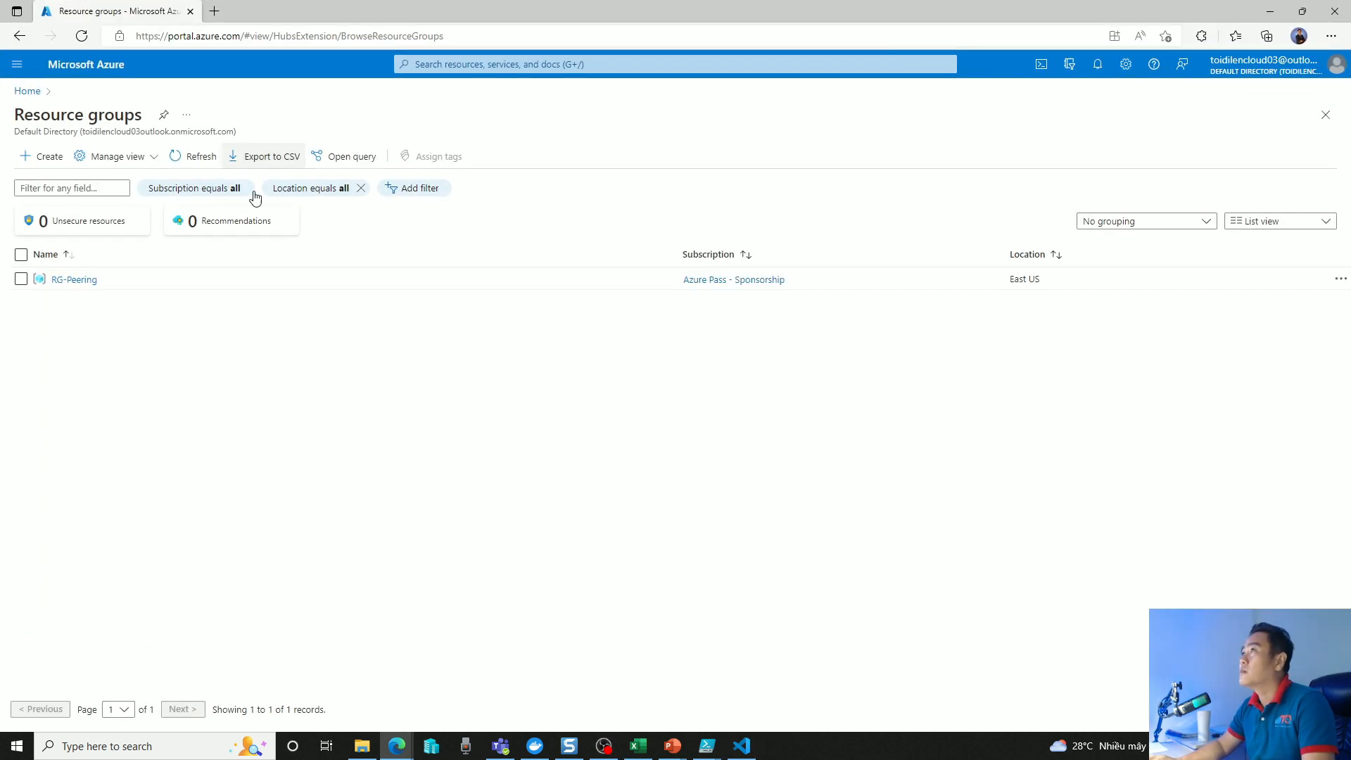
pyautogui.click(74, 279)
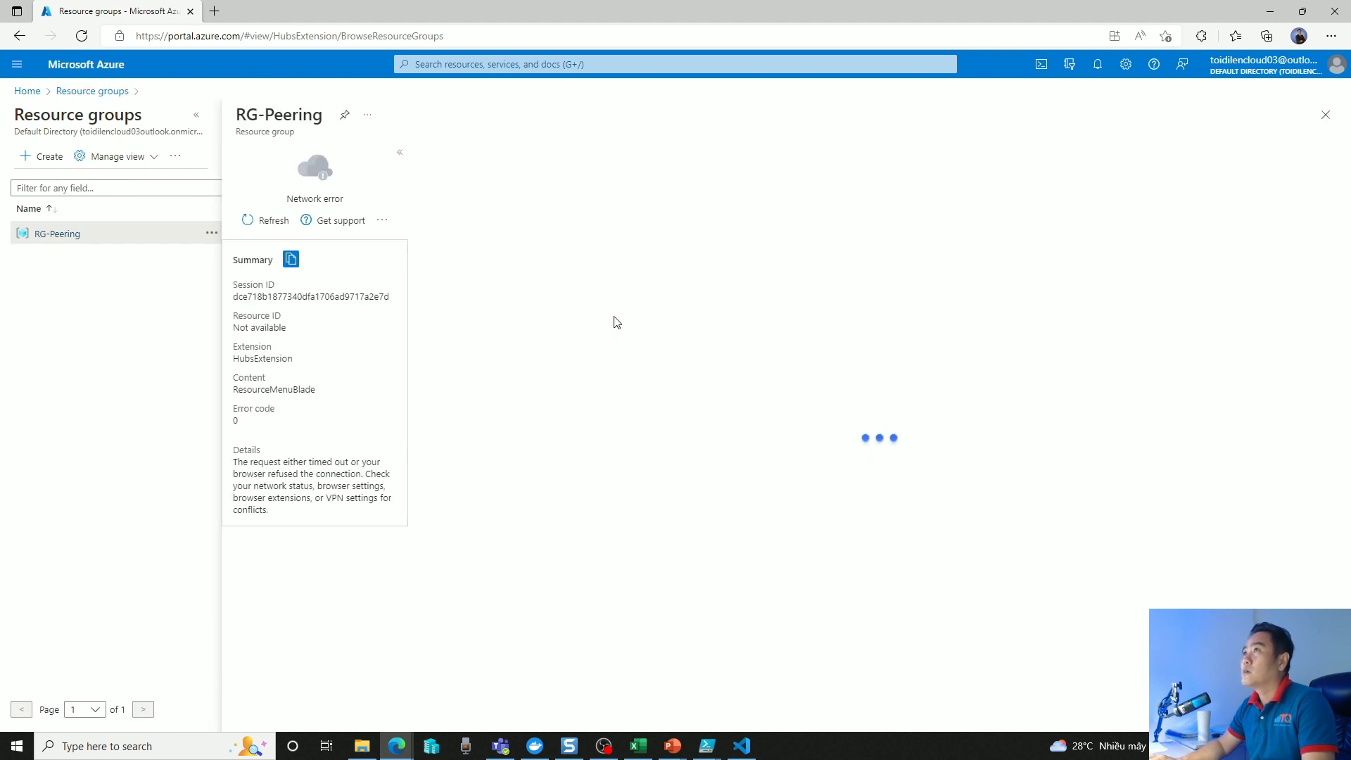
pyautogui.click(77, 92)
pyautogui.click(75, 283)
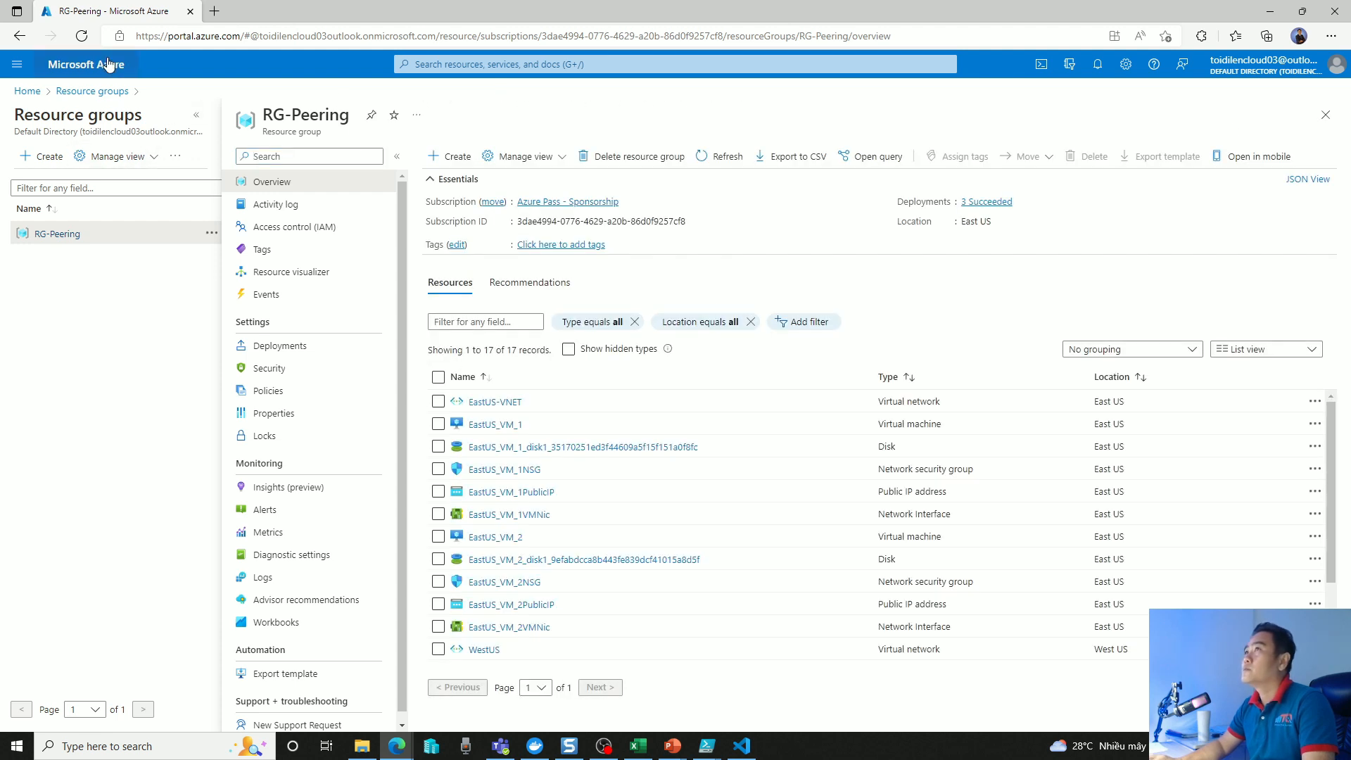
# Examine the resources in RG-Peering, comparing the names, types and locations of the East US and West US items.
pyautogui.scroll(-3, 1002, 515)
pyautogui.scroll(3, 1003, 515)
pyautogui.scroll(-3, 1002, 514)
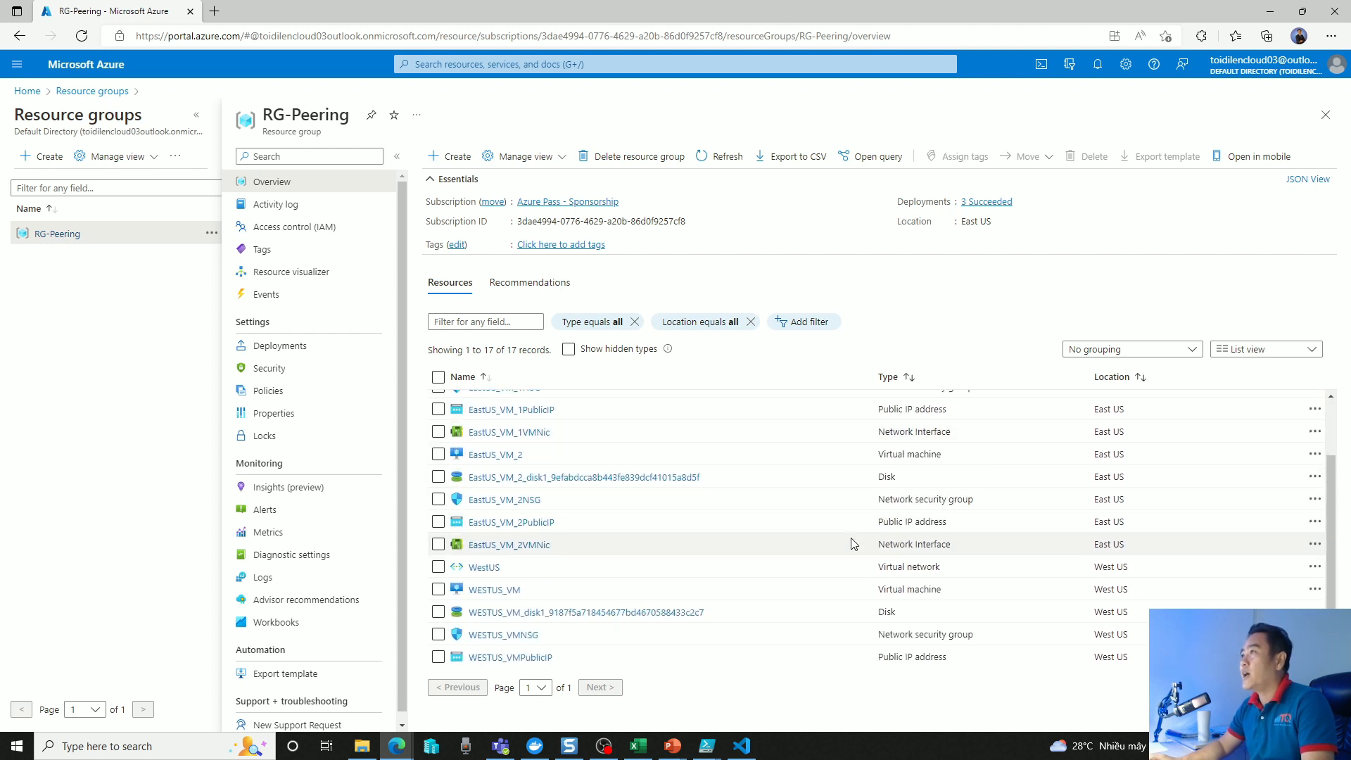
pyautogui.scroll(3, 854, 544)
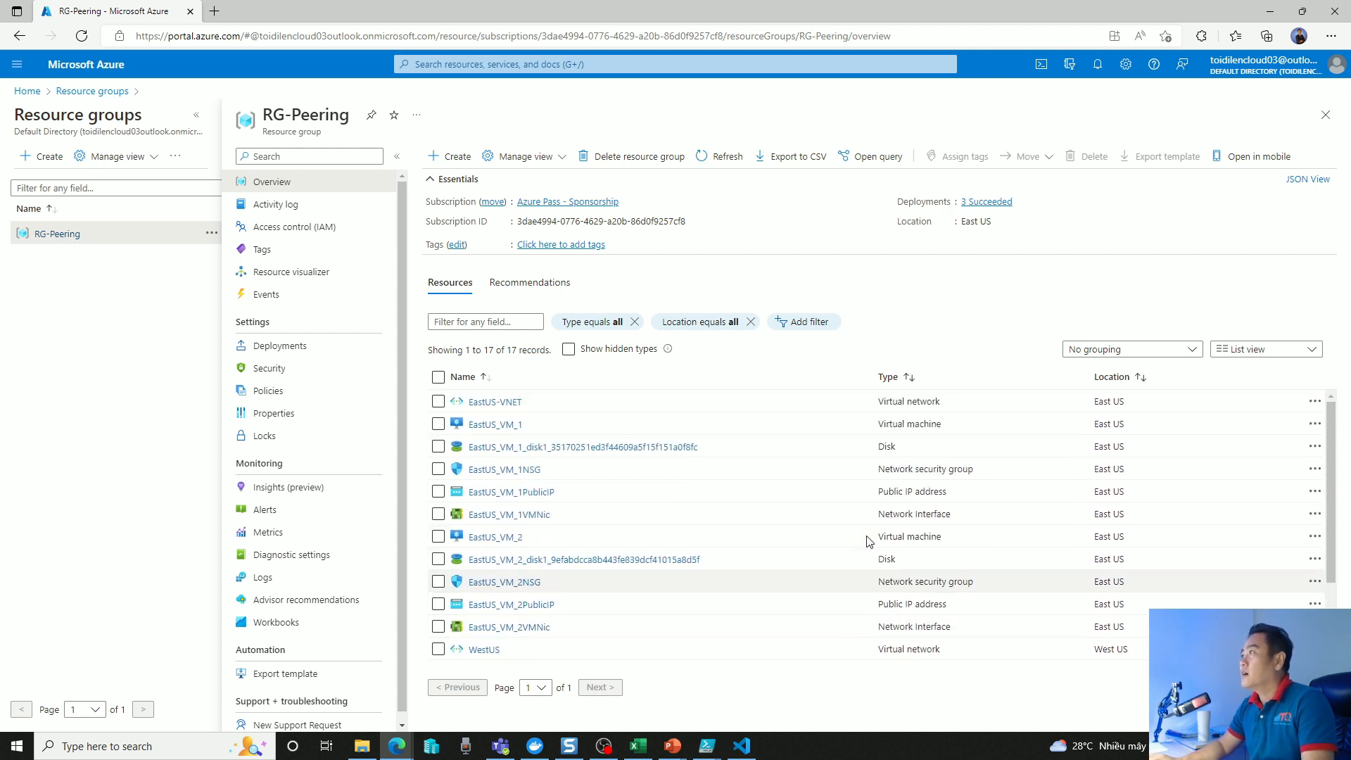
pyautogui.scroll(-3, 1031, 535)
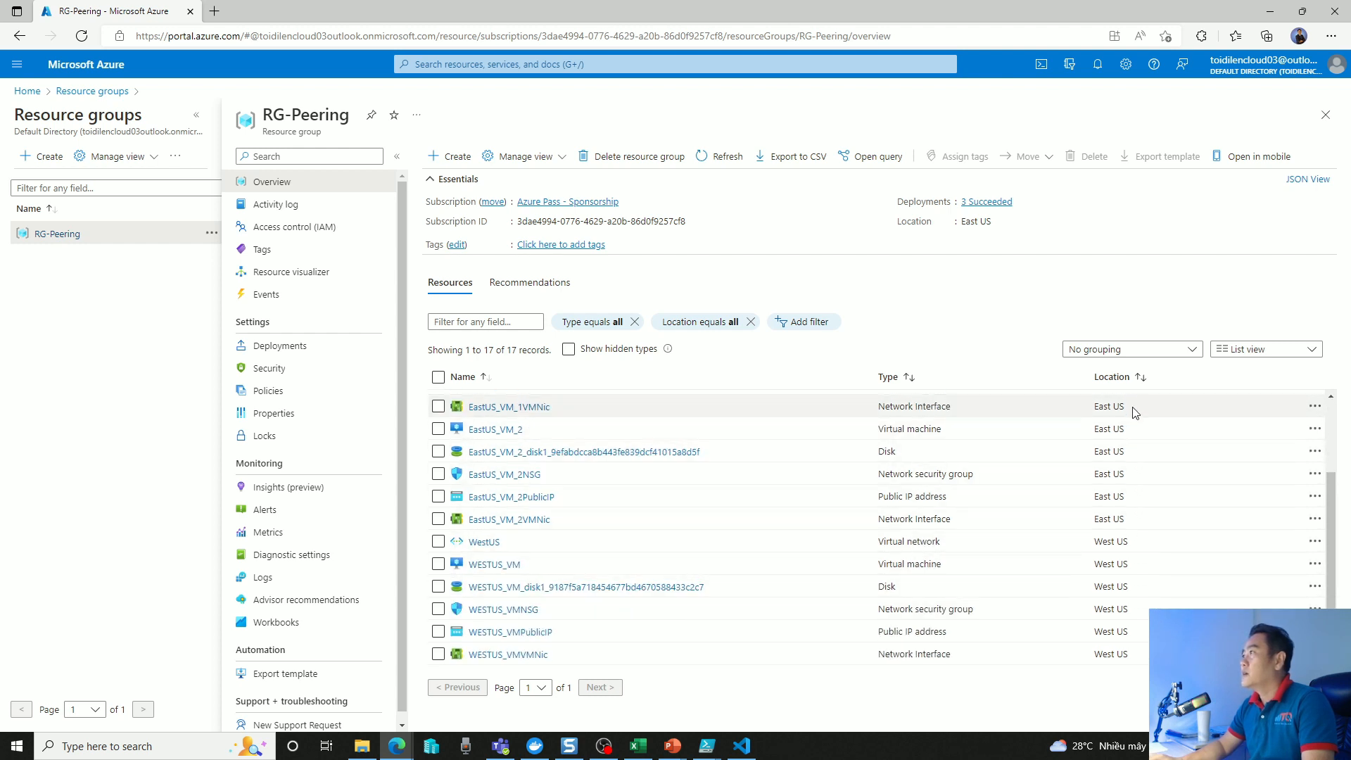
pyautogui.moveTo(1095, 412); pyautogui.dragTo(1138, 407)
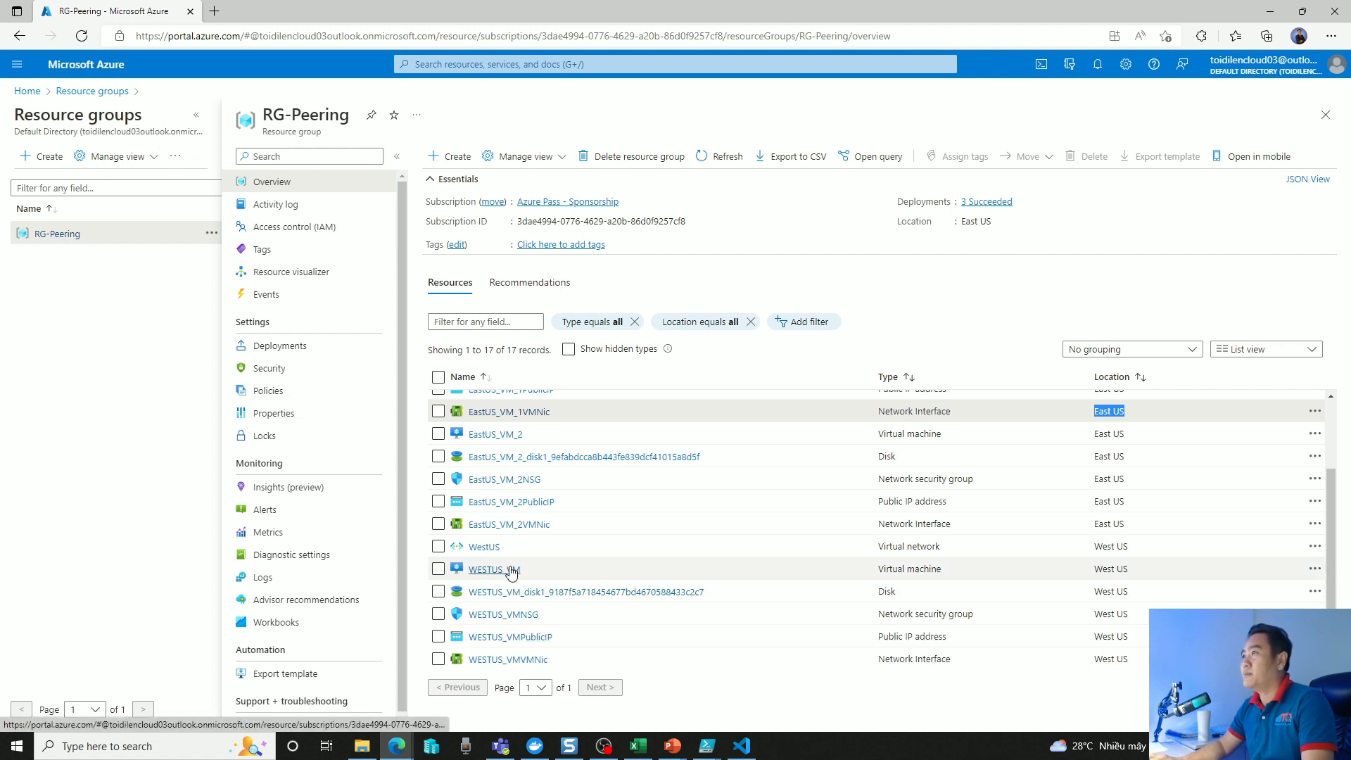
pyautogui.scroll(3, 510, 577)
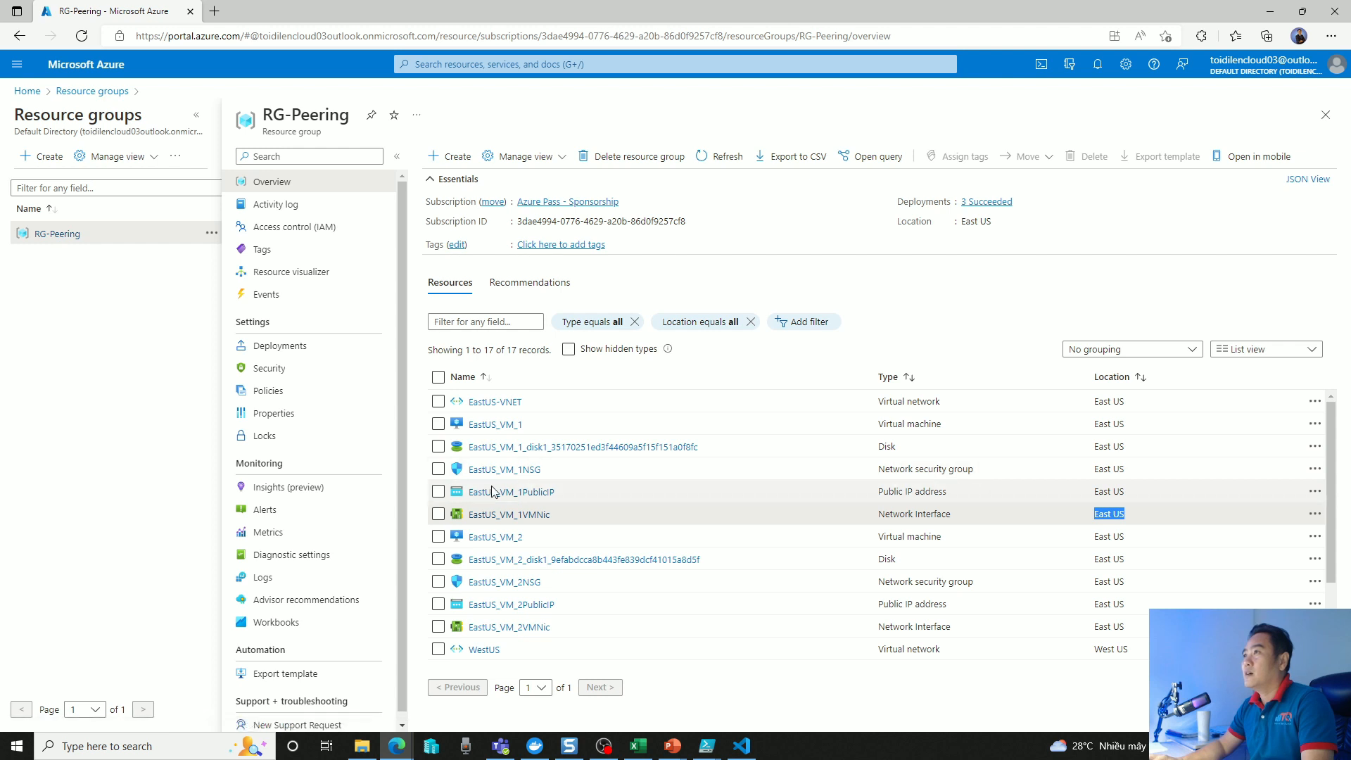
pyautogui.scroll(-3, 535, 626)
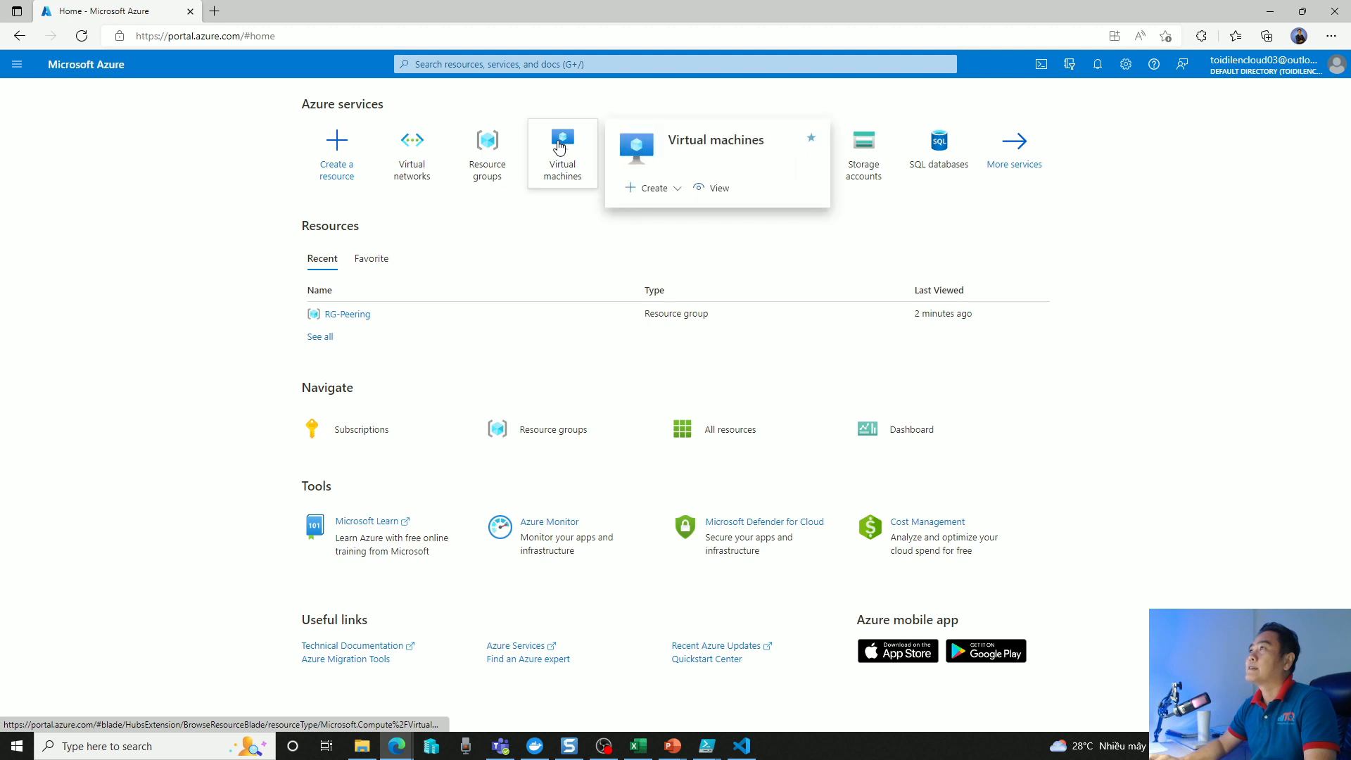
# Open the Virtual machines list from the portal home to check the deployed machines, and minimize the browser.
pyautogui.click(559, 147)
pyautogui.click(606, 524)
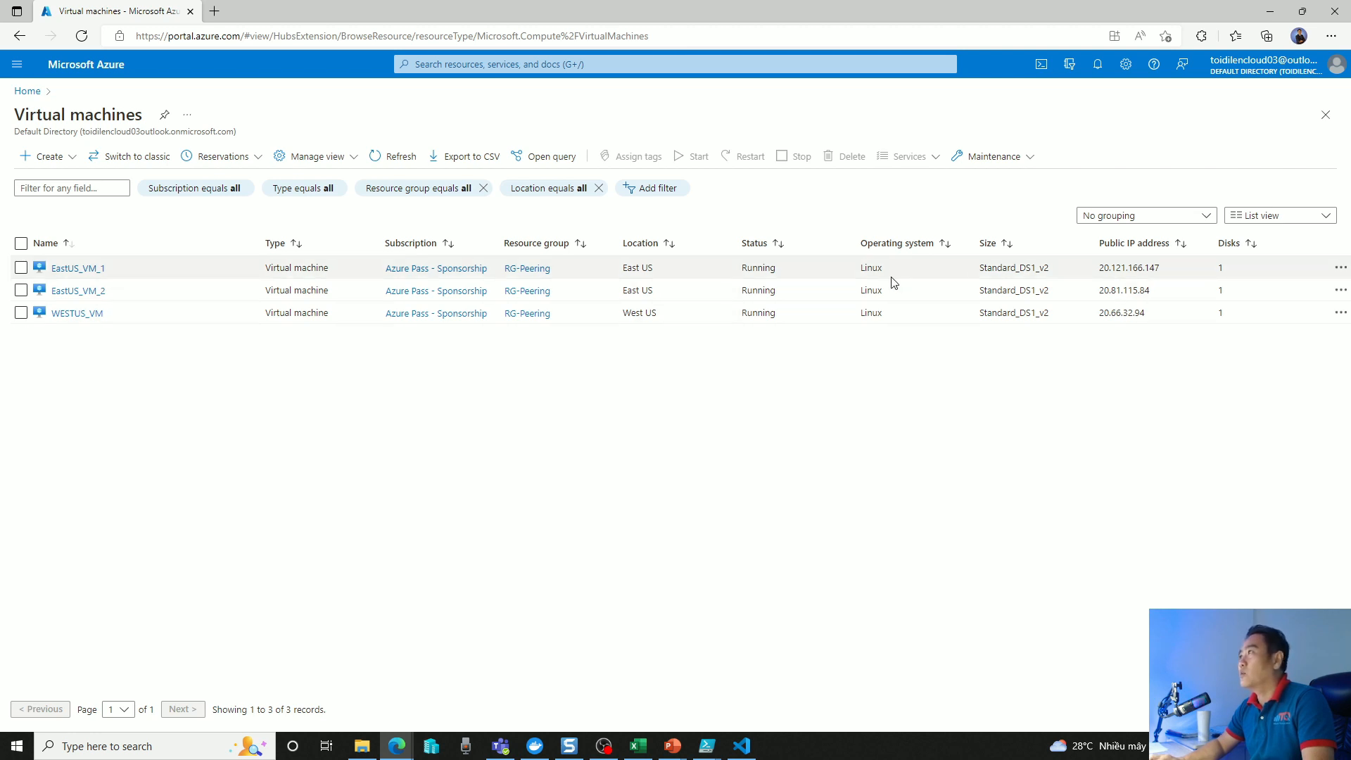
pyautogui.click(1266, 15)
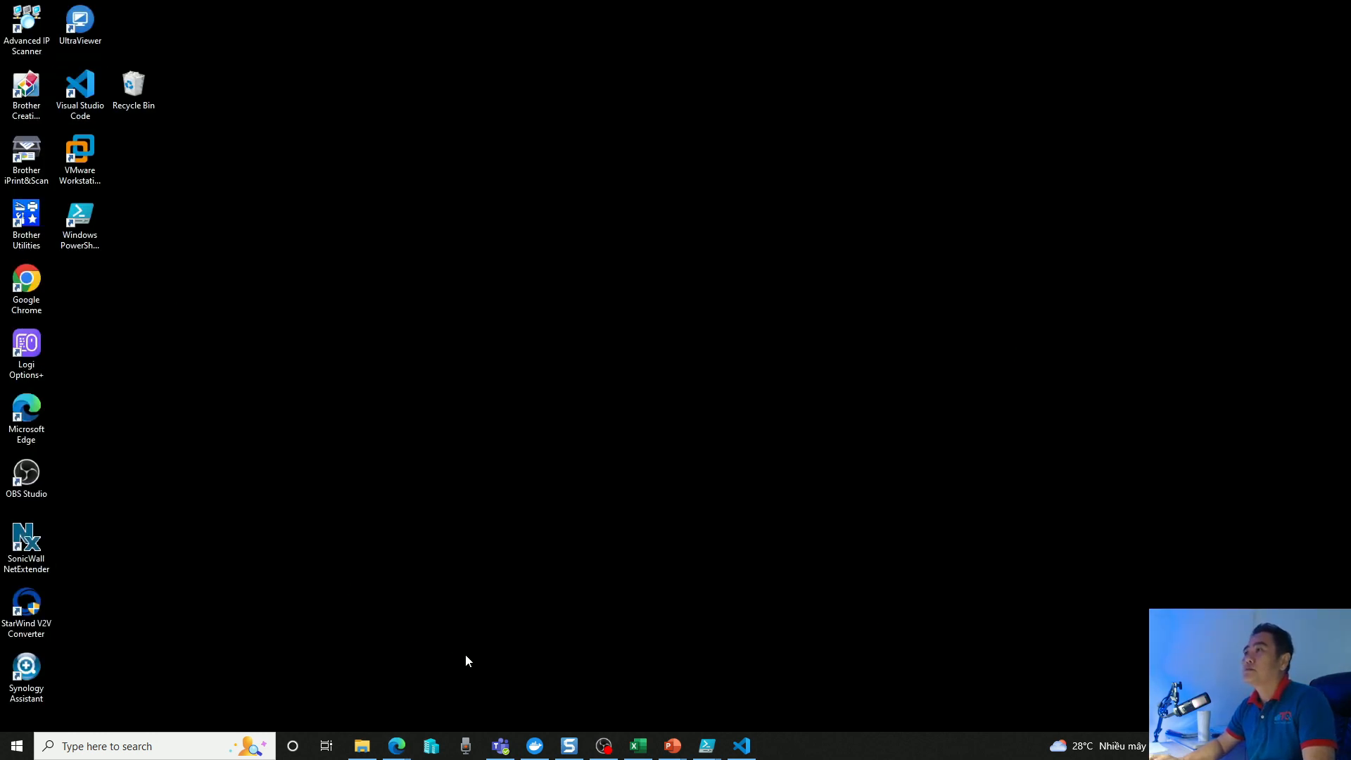
# Switch to Visual Studio Code, maximize it and list the Azure Pass subscription's virtual machines in a widened Azure resources view.
pyautogui.click(742, 745)
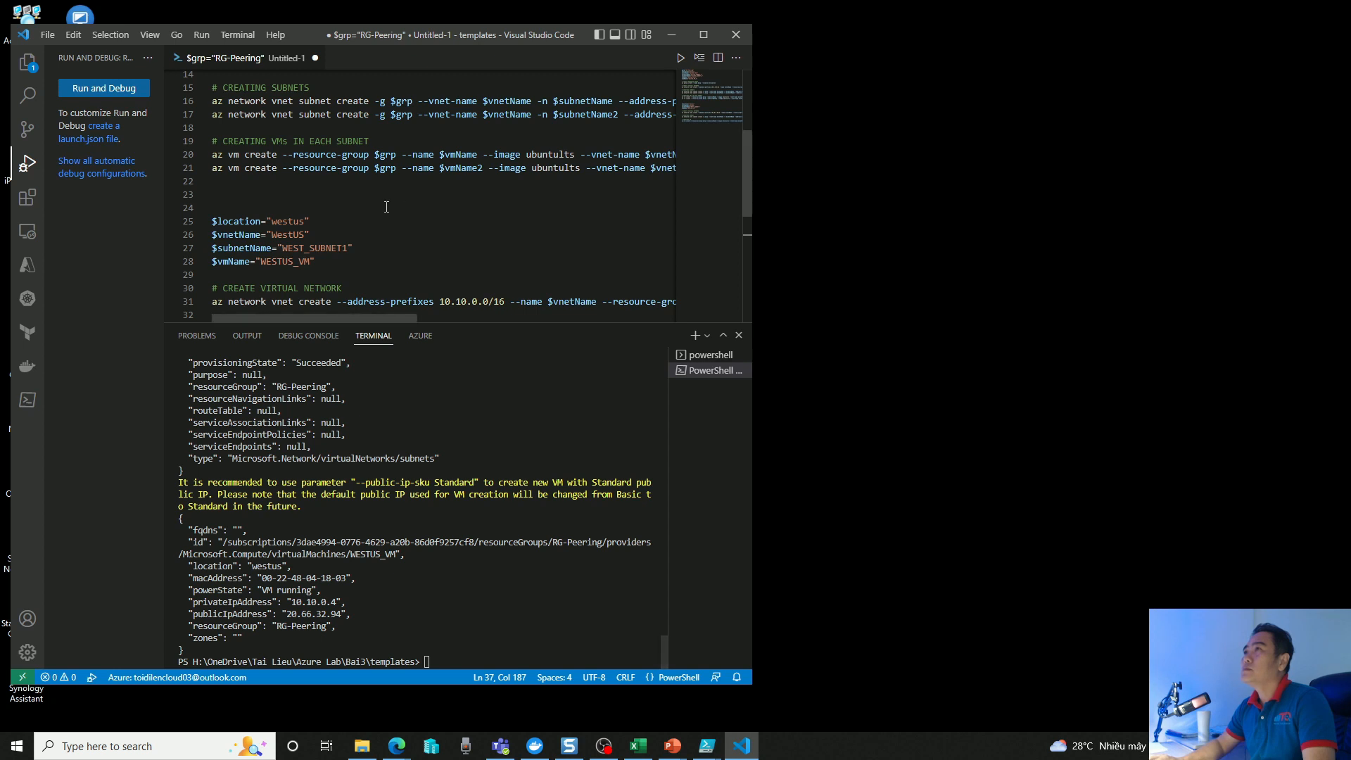
pyautogui.click(28, 265)
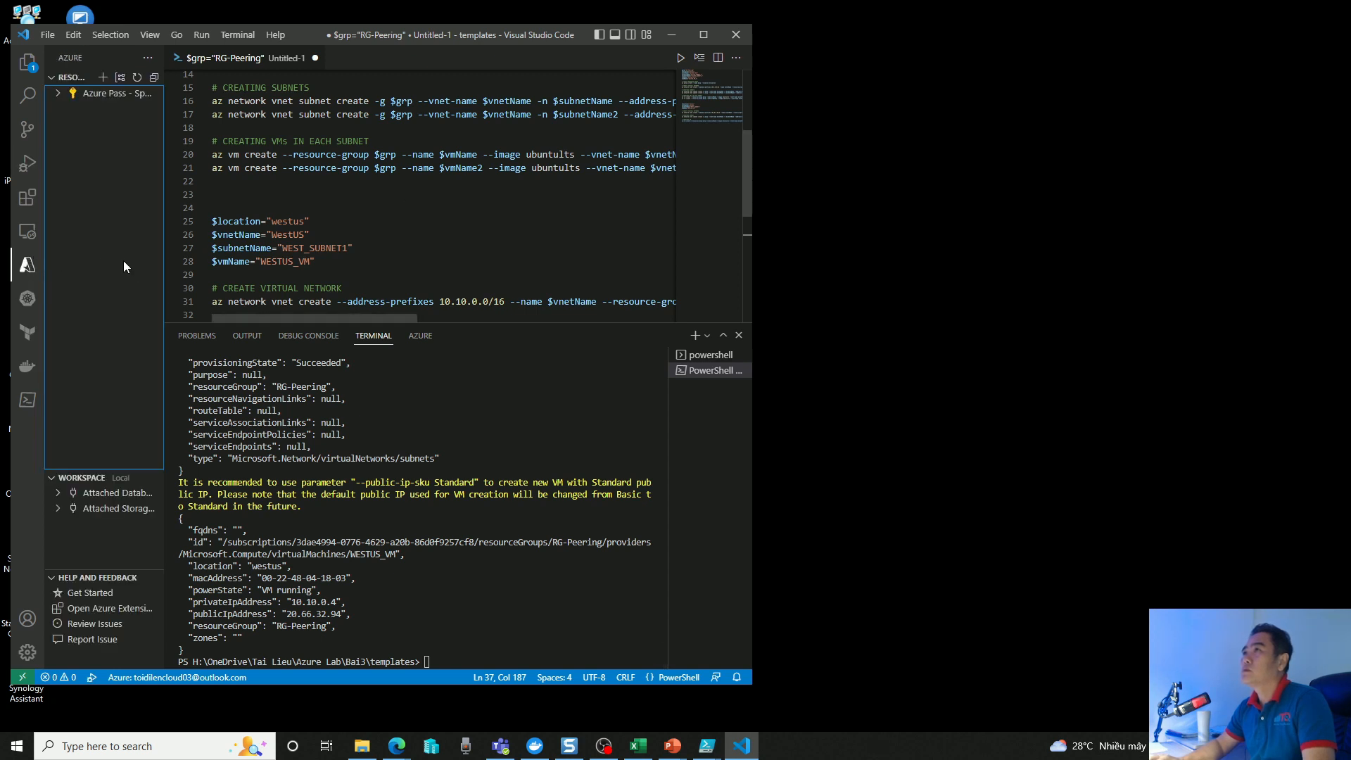
pyautogui.click(106, 93)
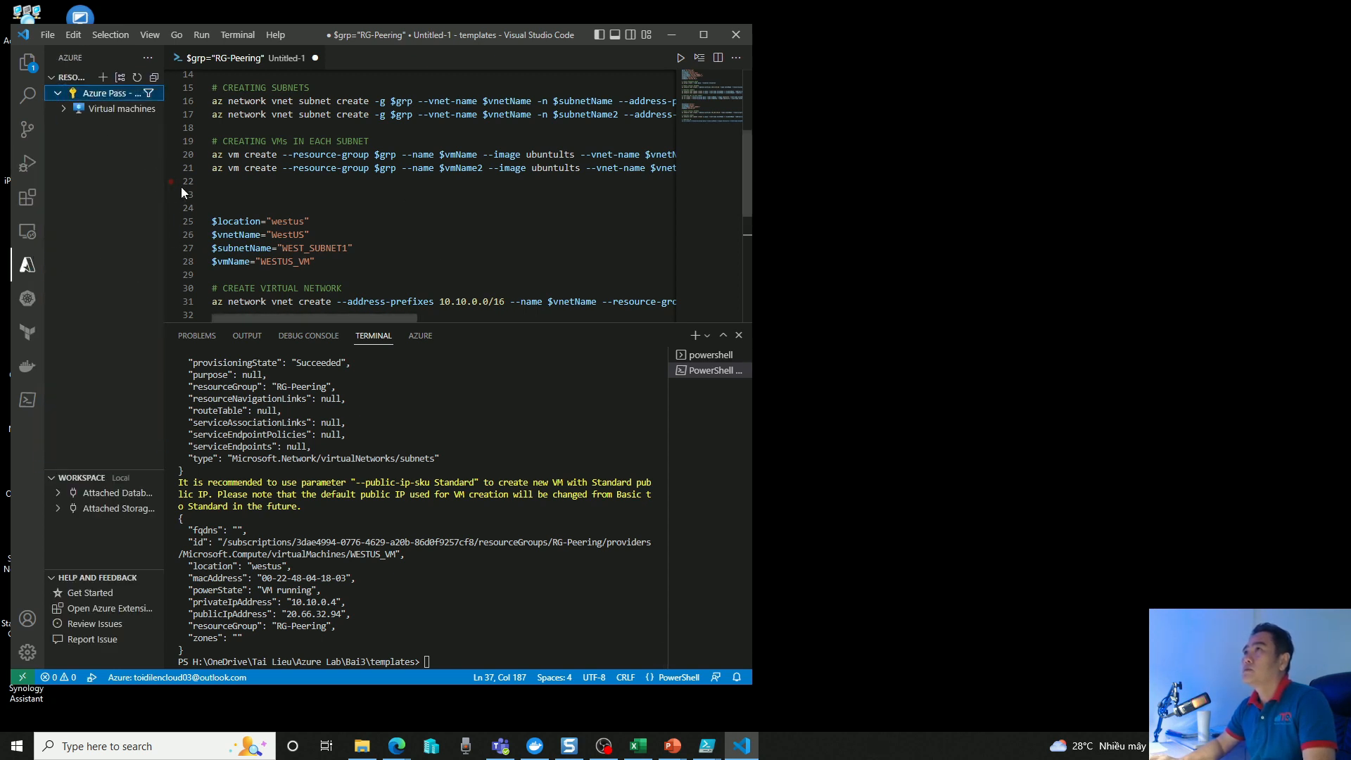
pyautogui.click(704, 34)
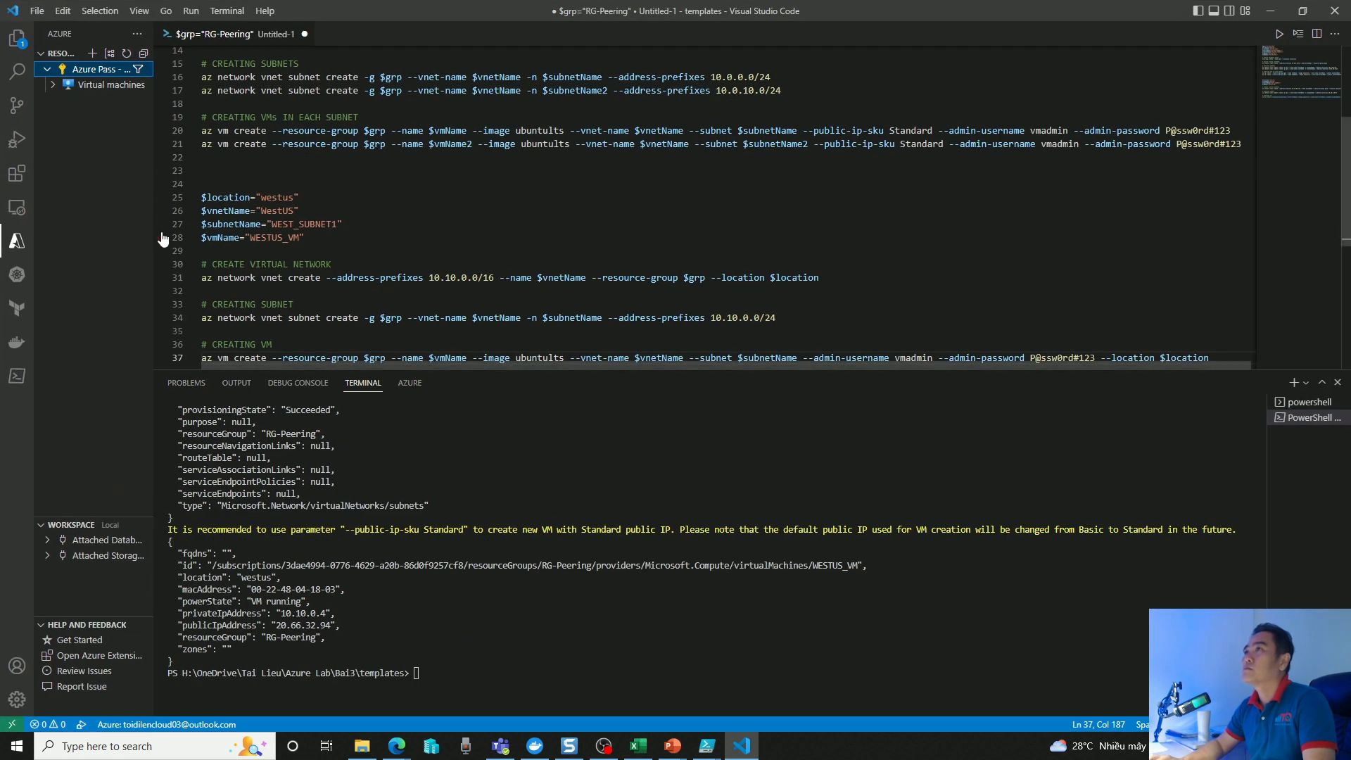
pyautogui.click(56, 86)
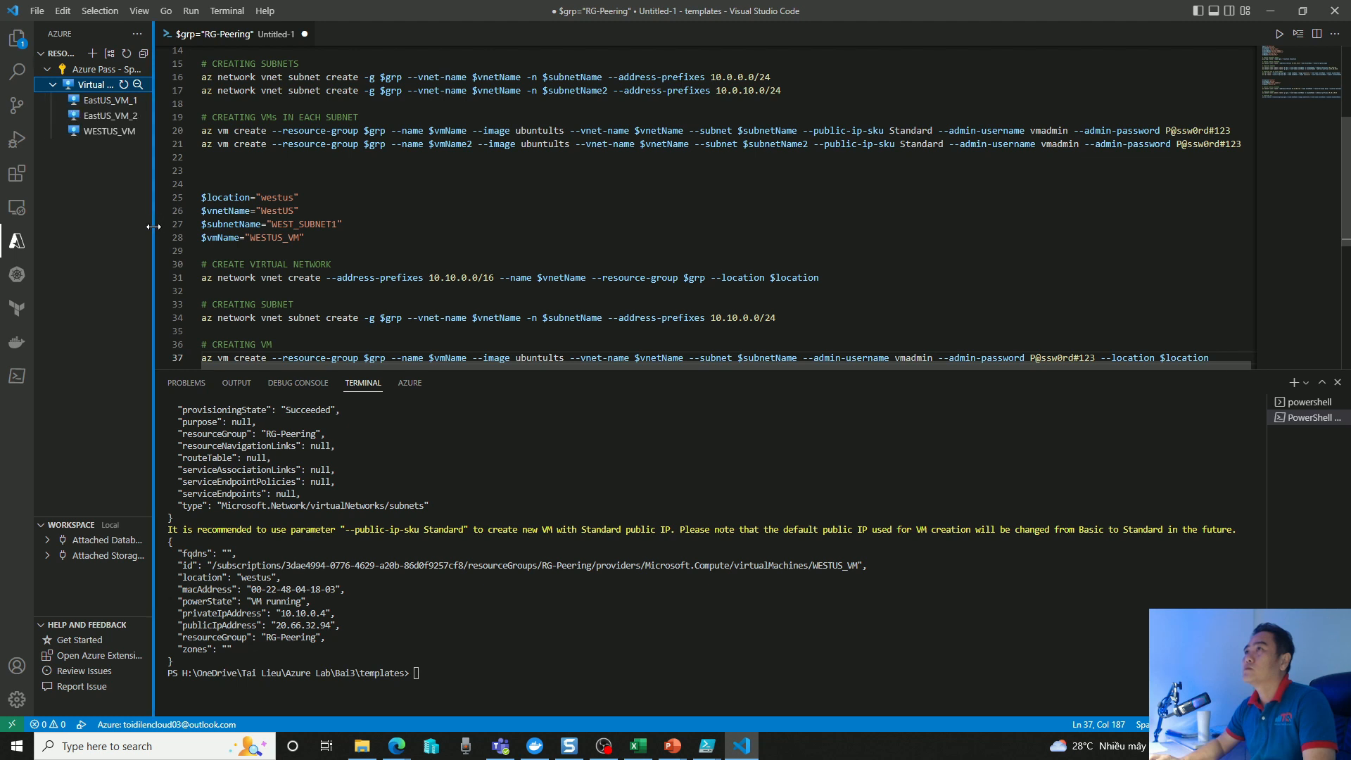
pyautogui.moveTo(154, 227); pyautogui.dragTo(348, 227)
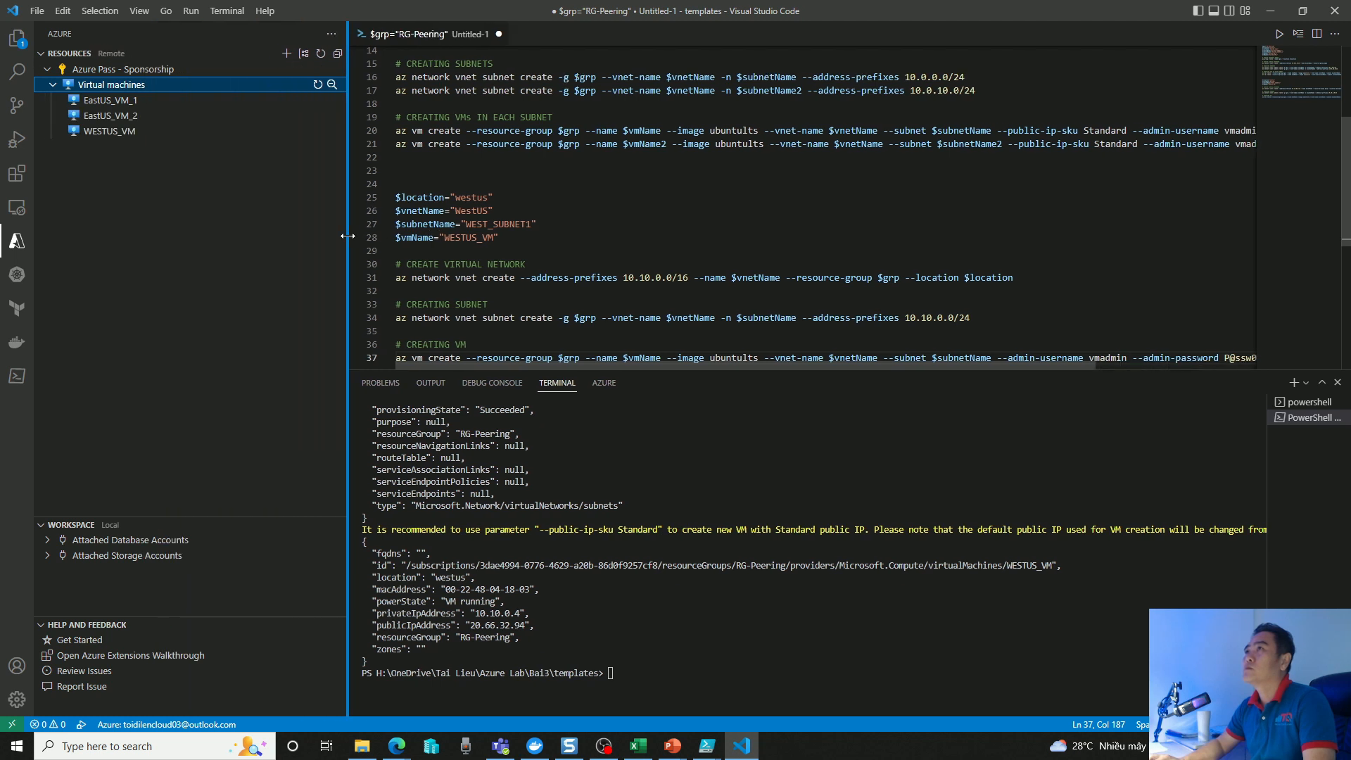
# Add the SSH public key azure_vm01_rsa.pub to the EastUS_VM_1 virtual machine.
pyautogui.click(119, 102)
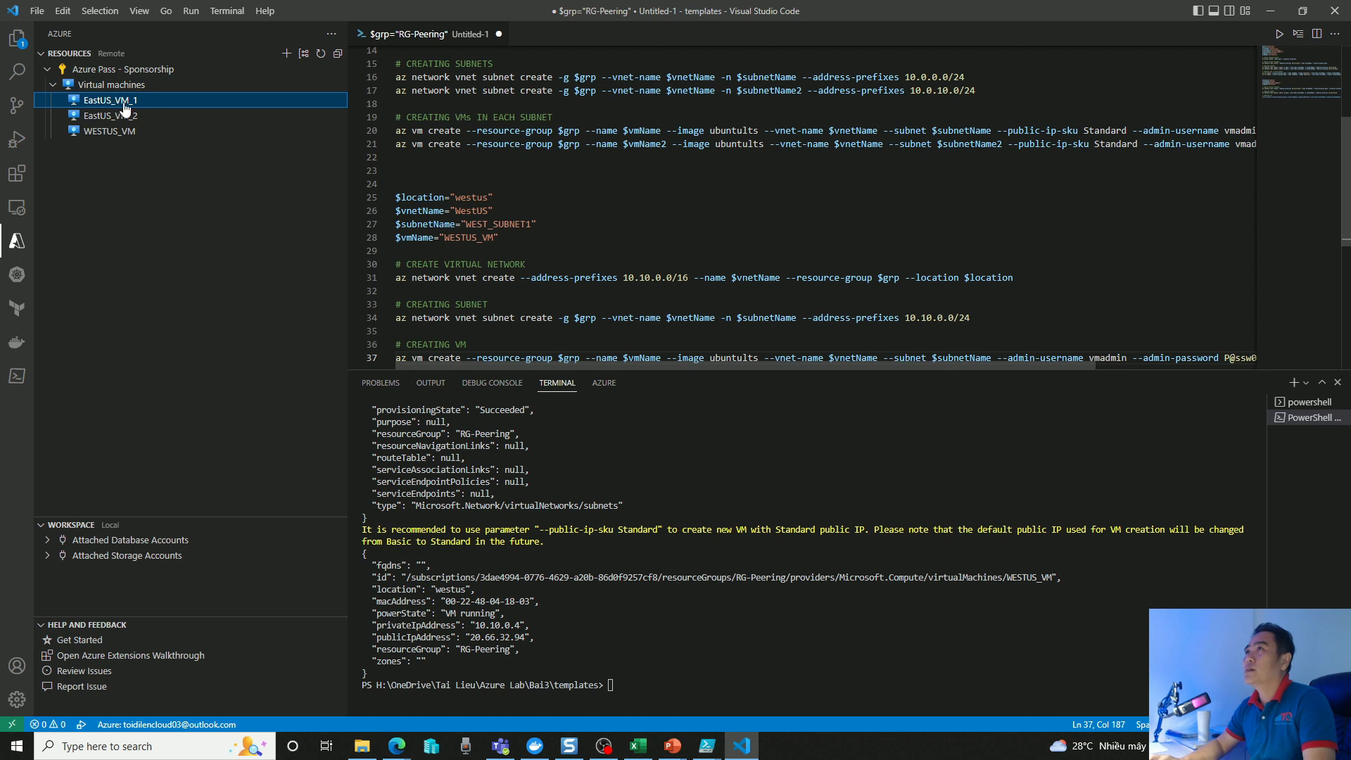
pyautogui.click(131, 132)
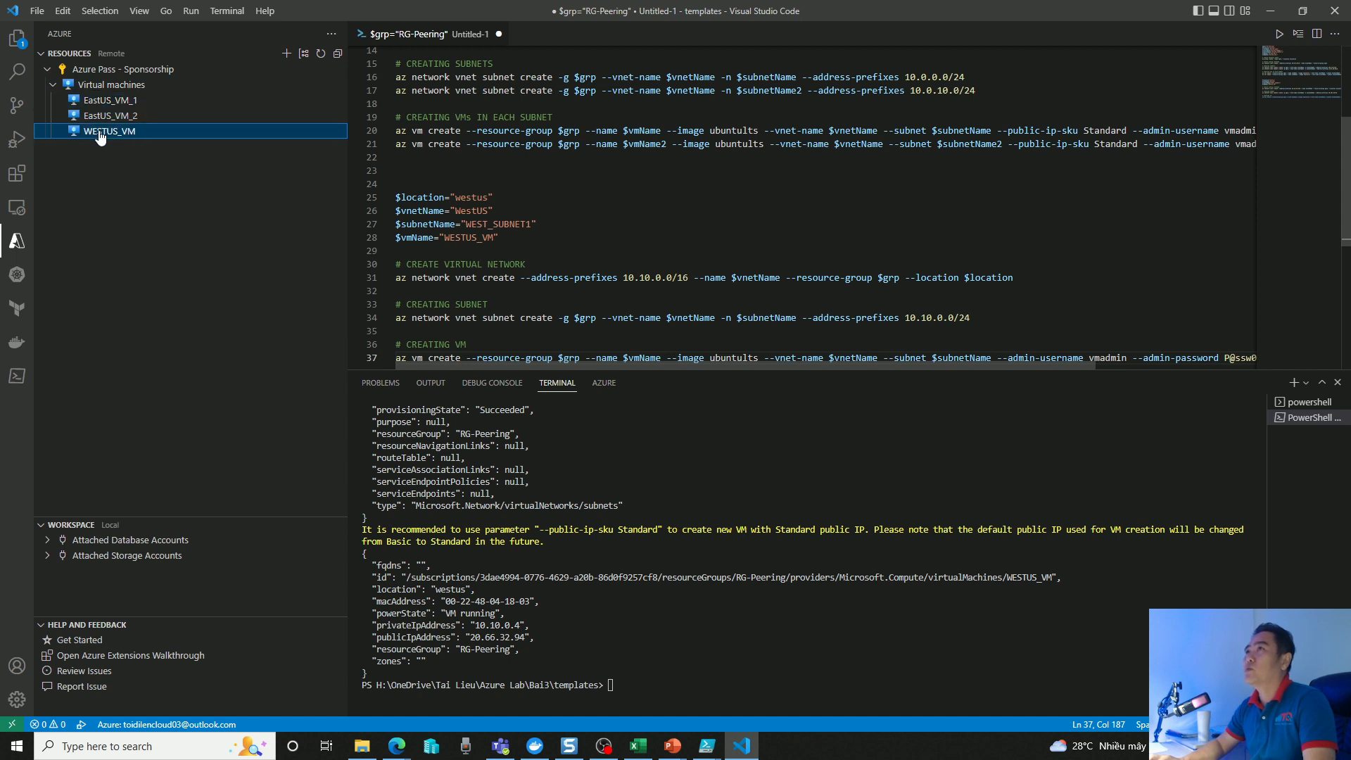
pyautogui.click(118, 102)
pyautogui.rightClick(118, 103)
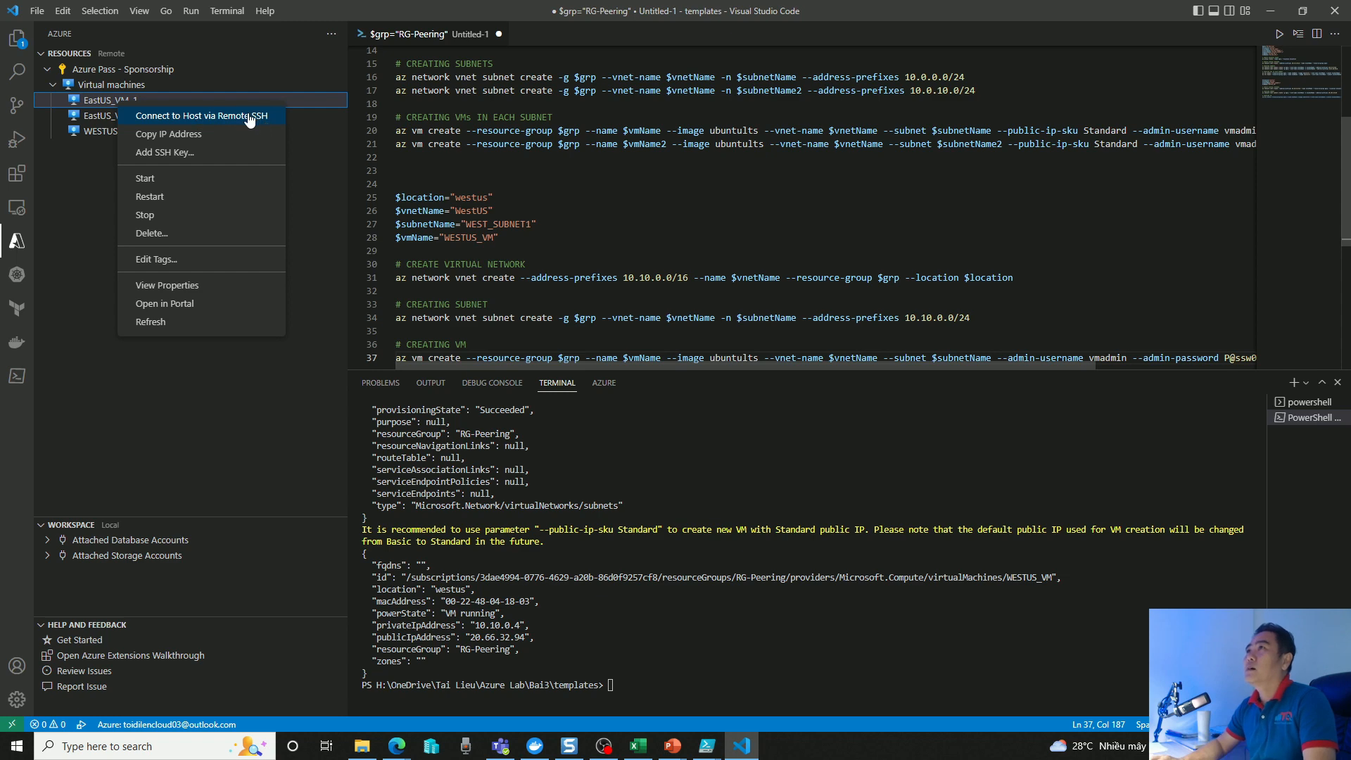
pyautogui.click(190, 156)
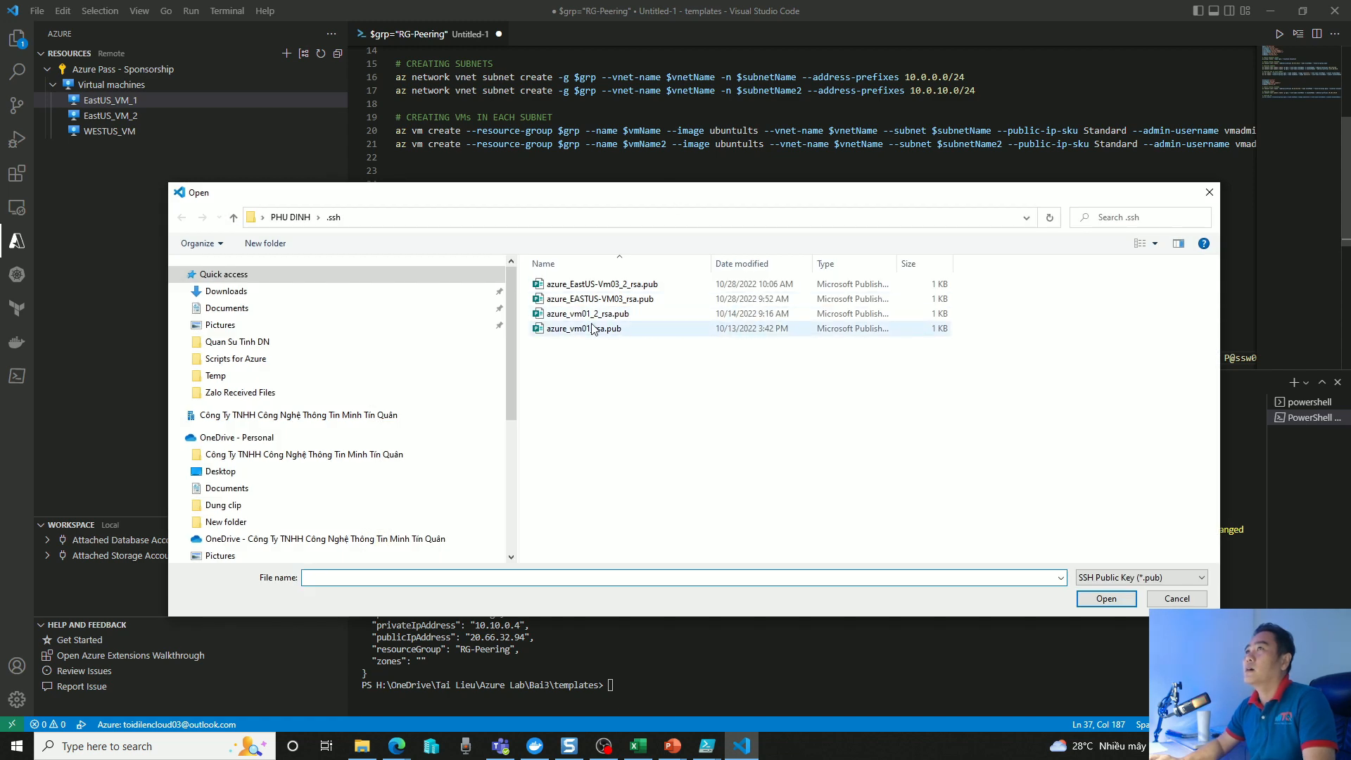
pyautogui.click(620, 329)
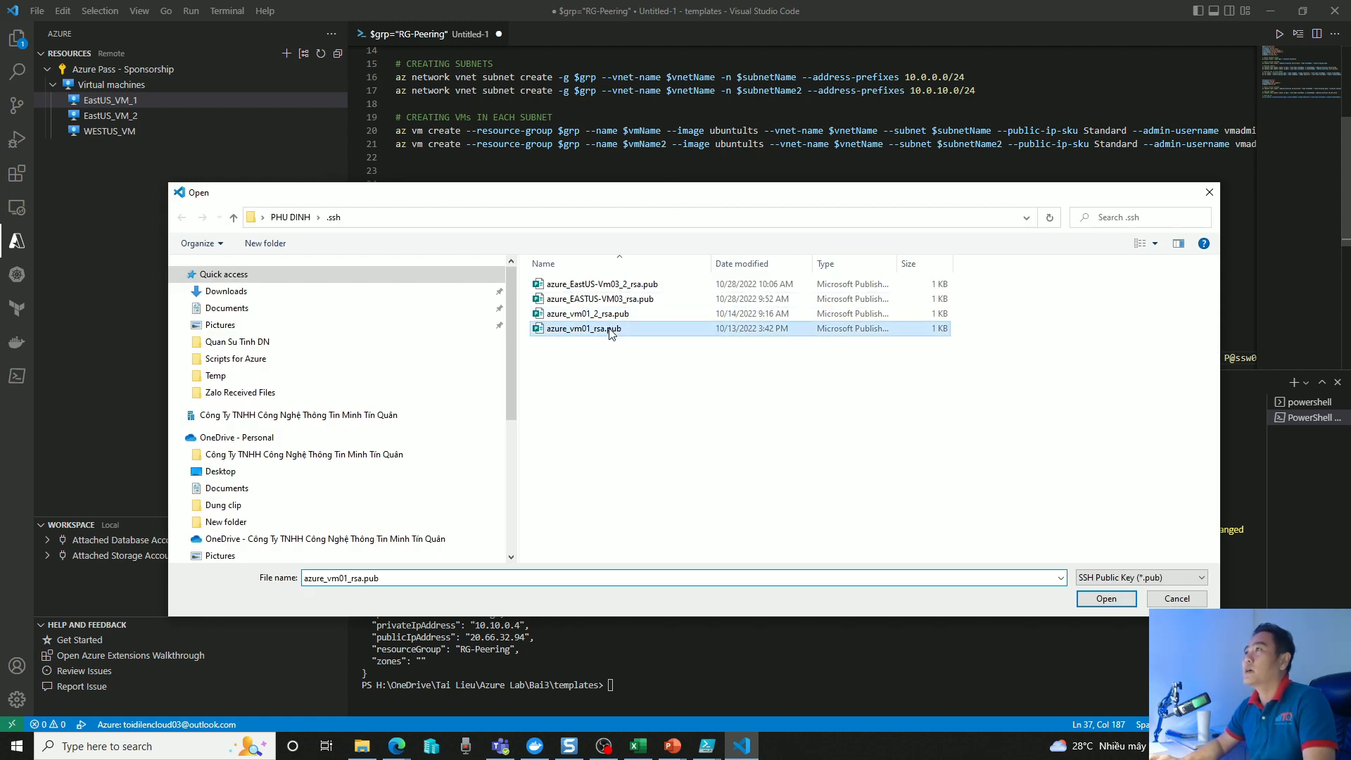
pyautogui.click(1136, 604)
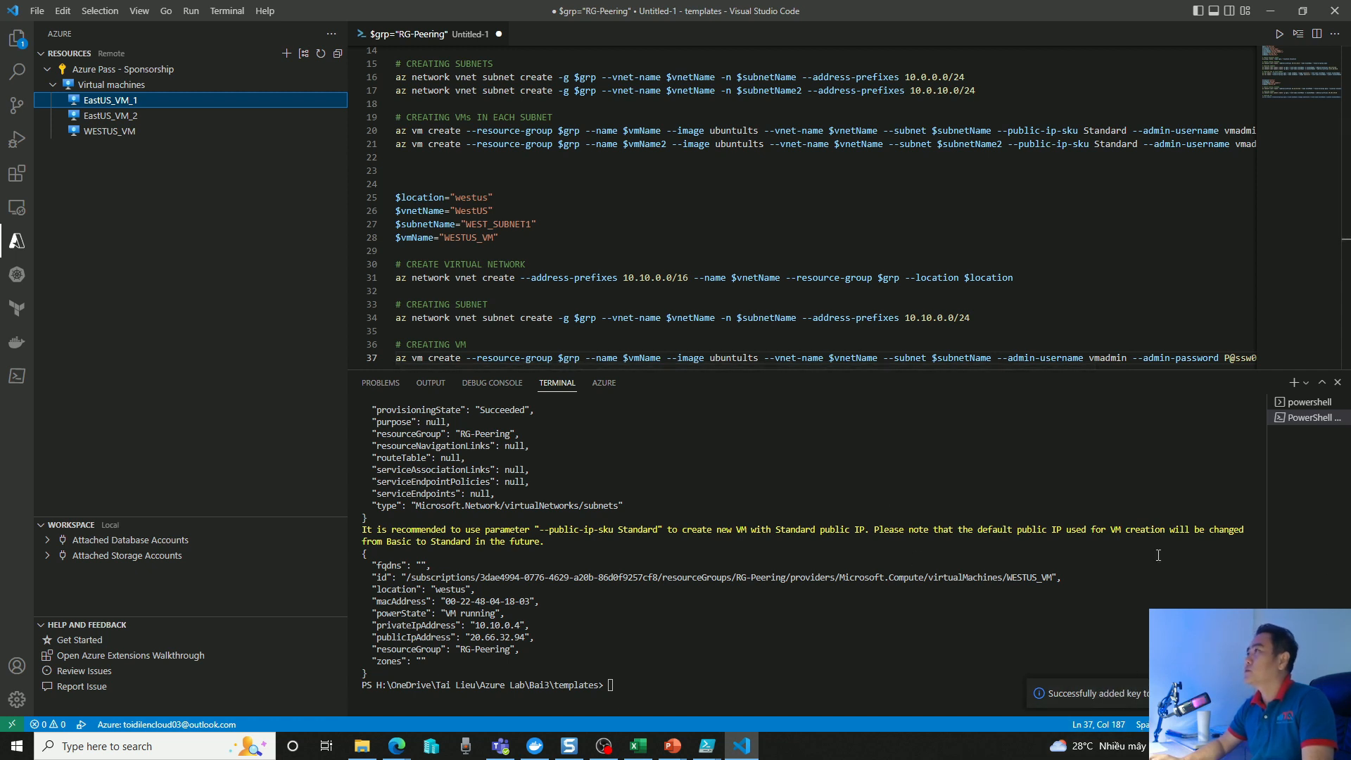
# Add the SSH public key azure_EASTUS-VM03_rsa.pub to the WESTUS_VM virtual machine and widen the resources view slightly.
pyautogui.rightClick(103, 104)
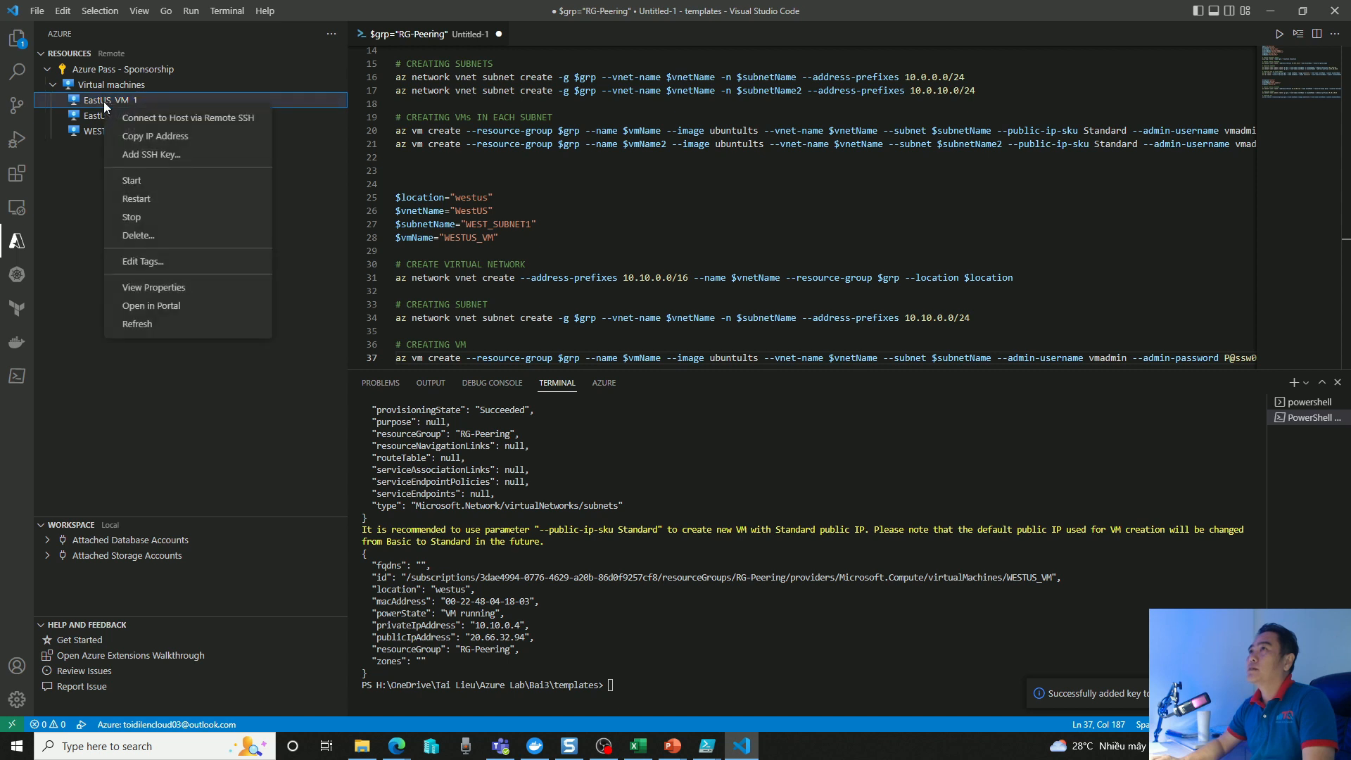
pyautogui.click(99, 134)
pyautogui.click(105, 132)
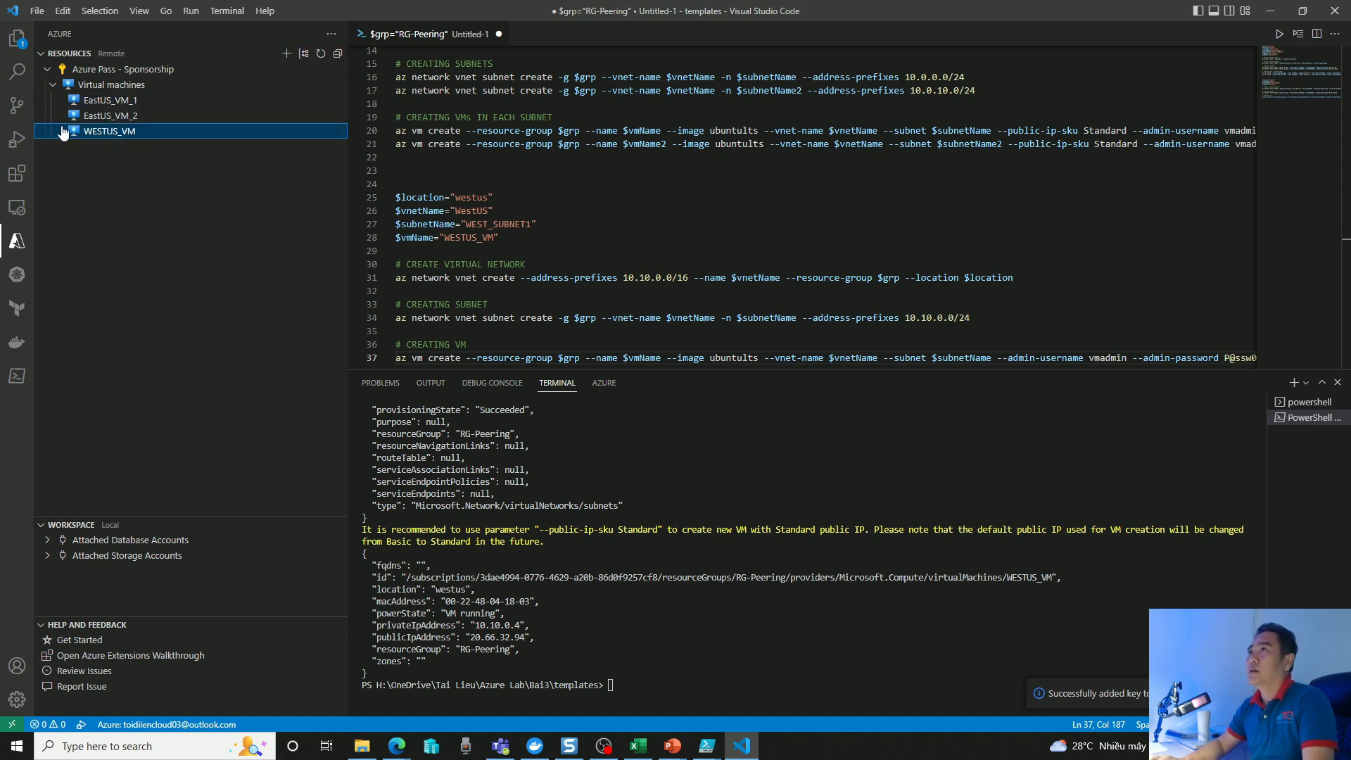
pyautogui.rightClick(107, 133)
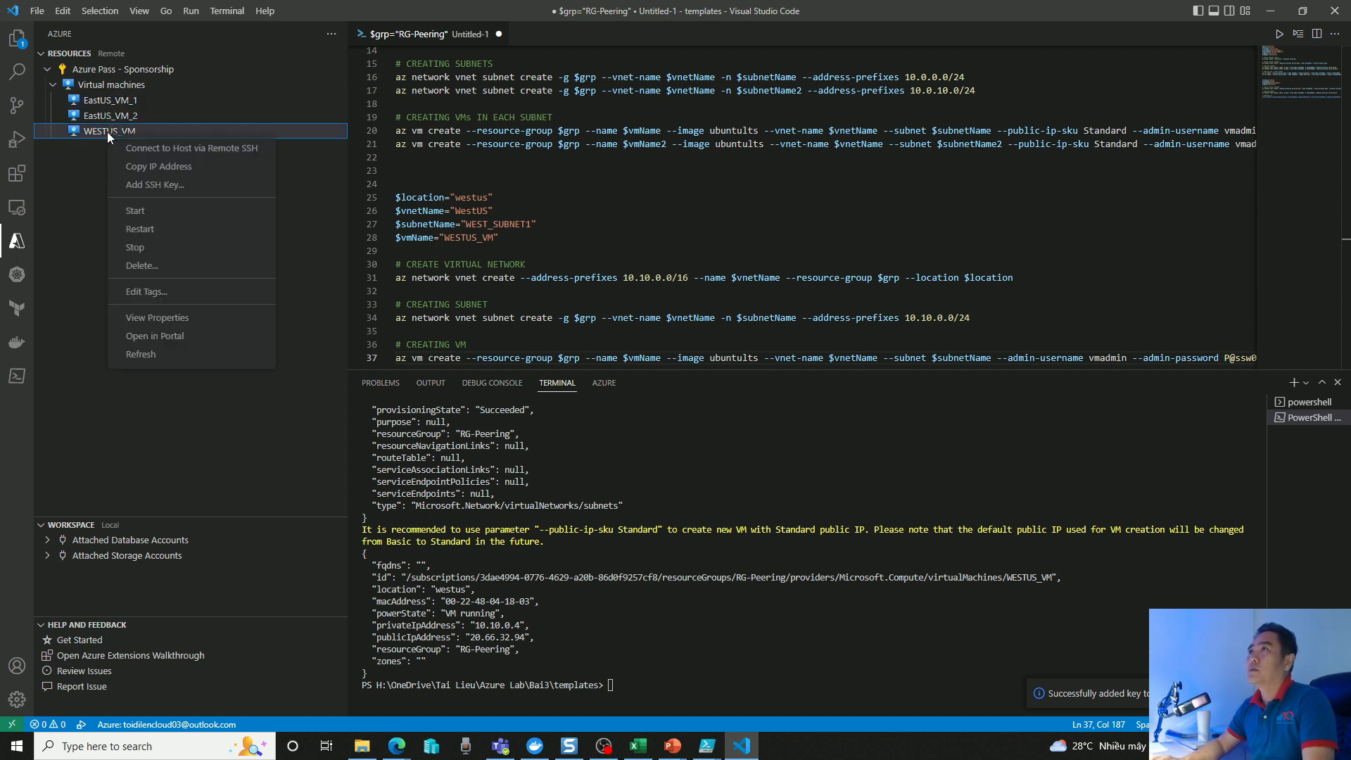
pyautogui.click(184, 185)
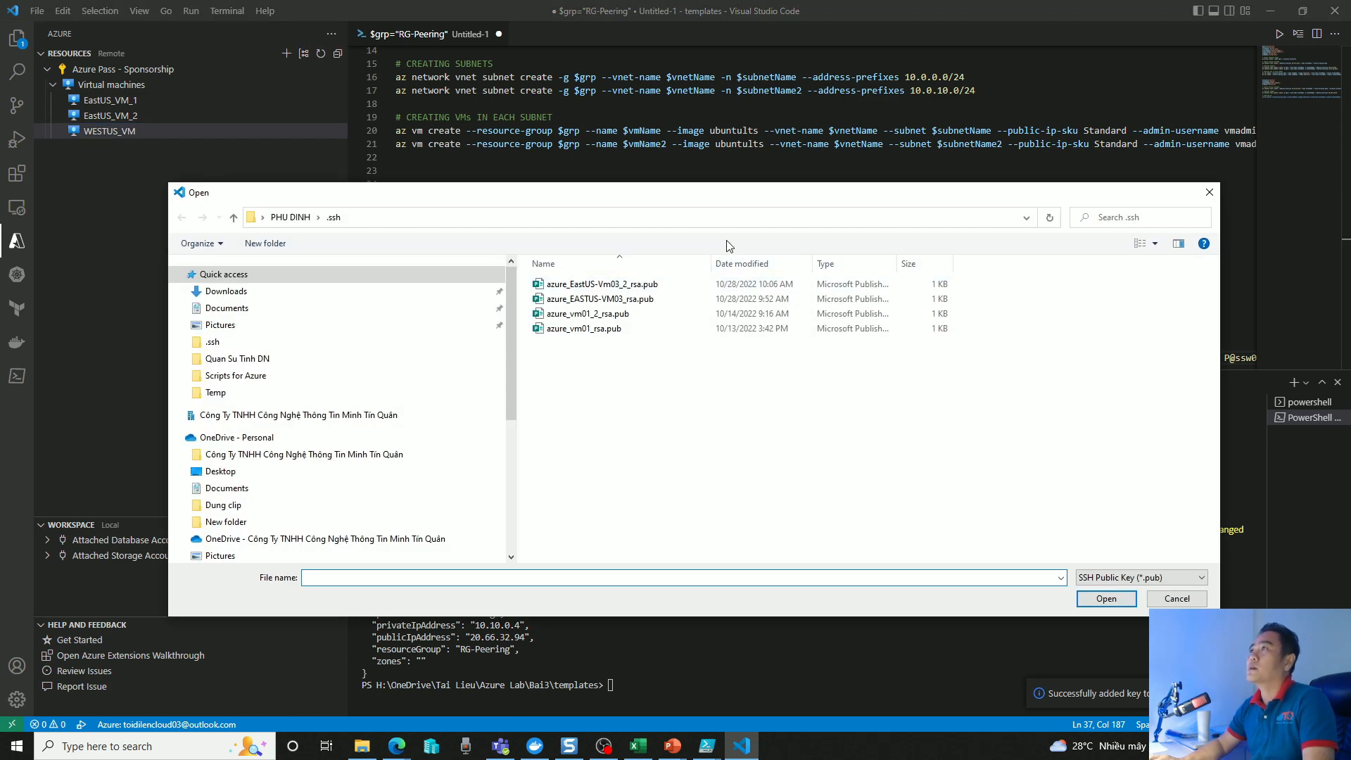
pyautogui.click(634, 299)
pyautogui.click(1118, 599)
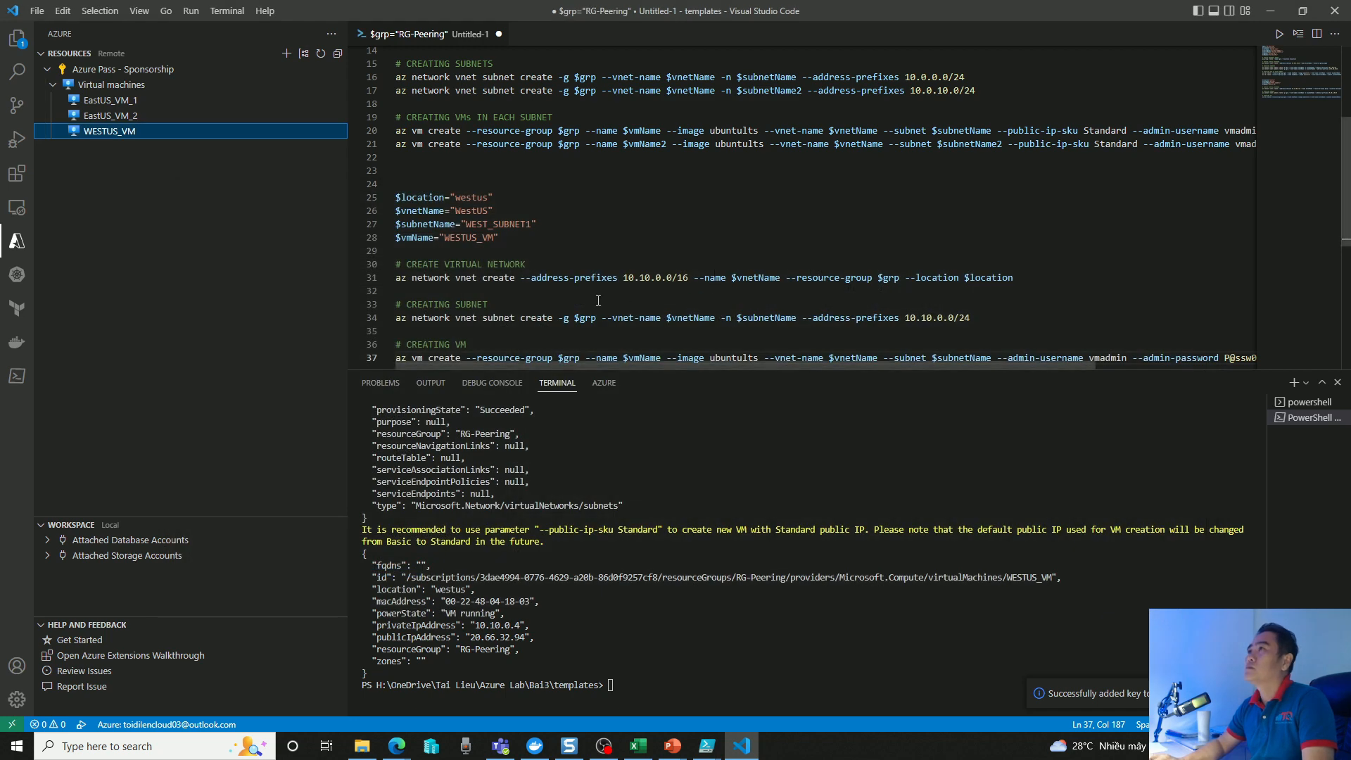
pyautogui.click(139, 100)
pyautogui.click(144, 131)
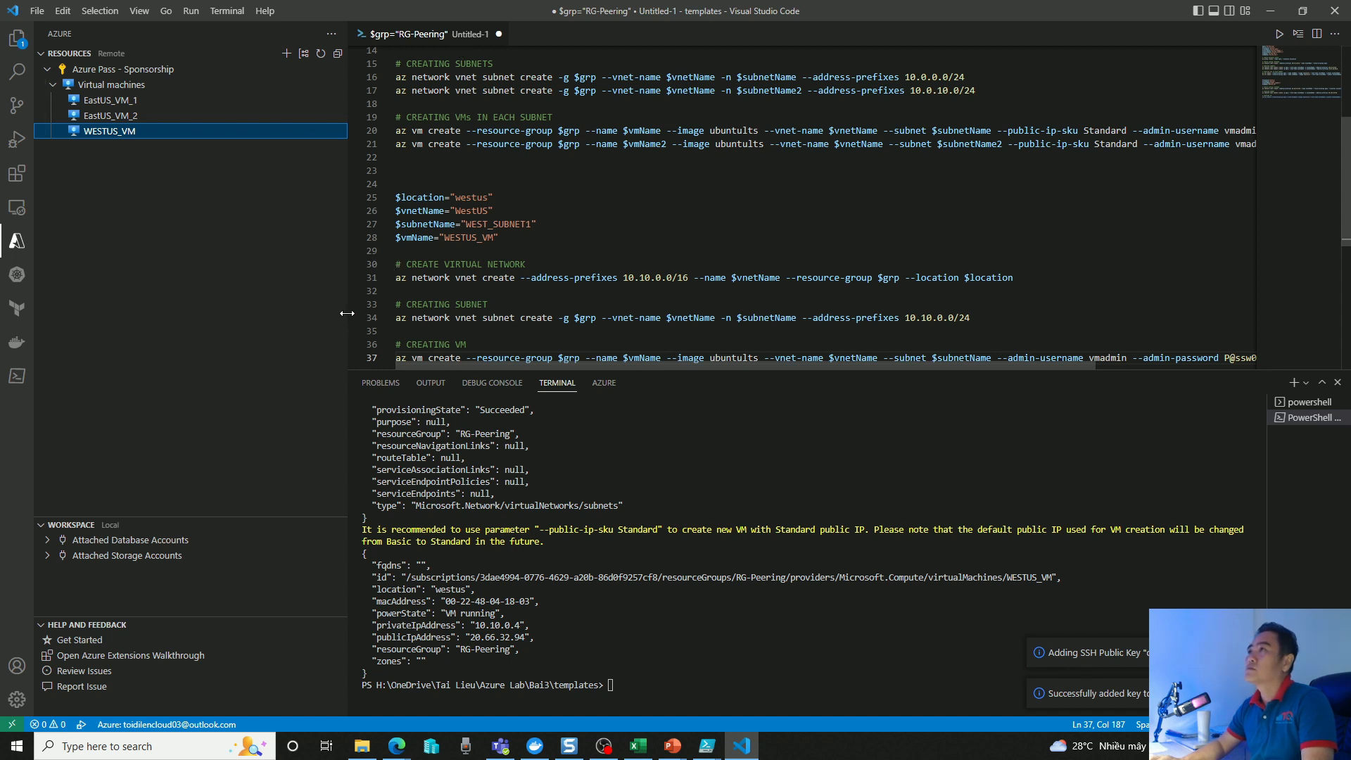
pyautogui.moveTo(348, 316); pyautogui.dragTo(399, 315)
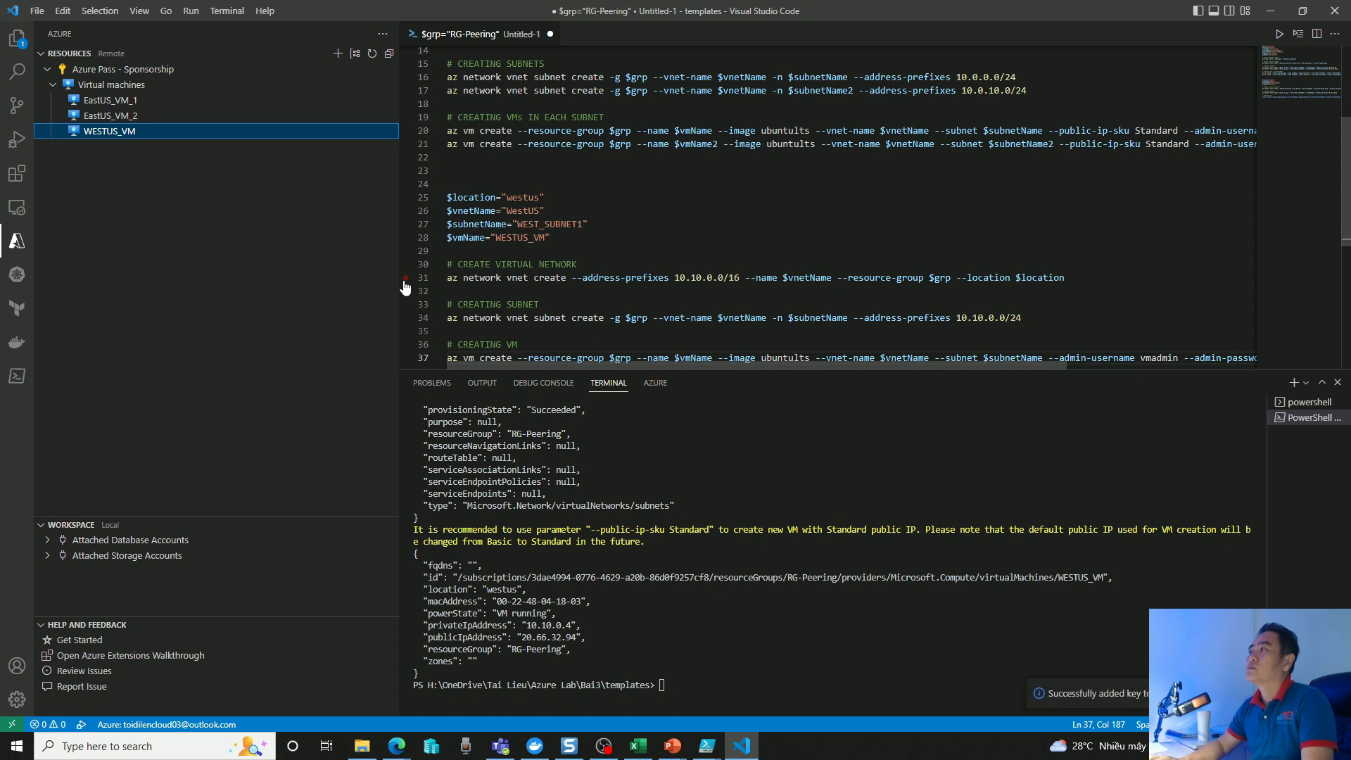
# Start Remote SSH host connections to EastUS_VM_1 and WESTUS_VM, each in its own editor window.
pyautogui.rightClick(147, 100)
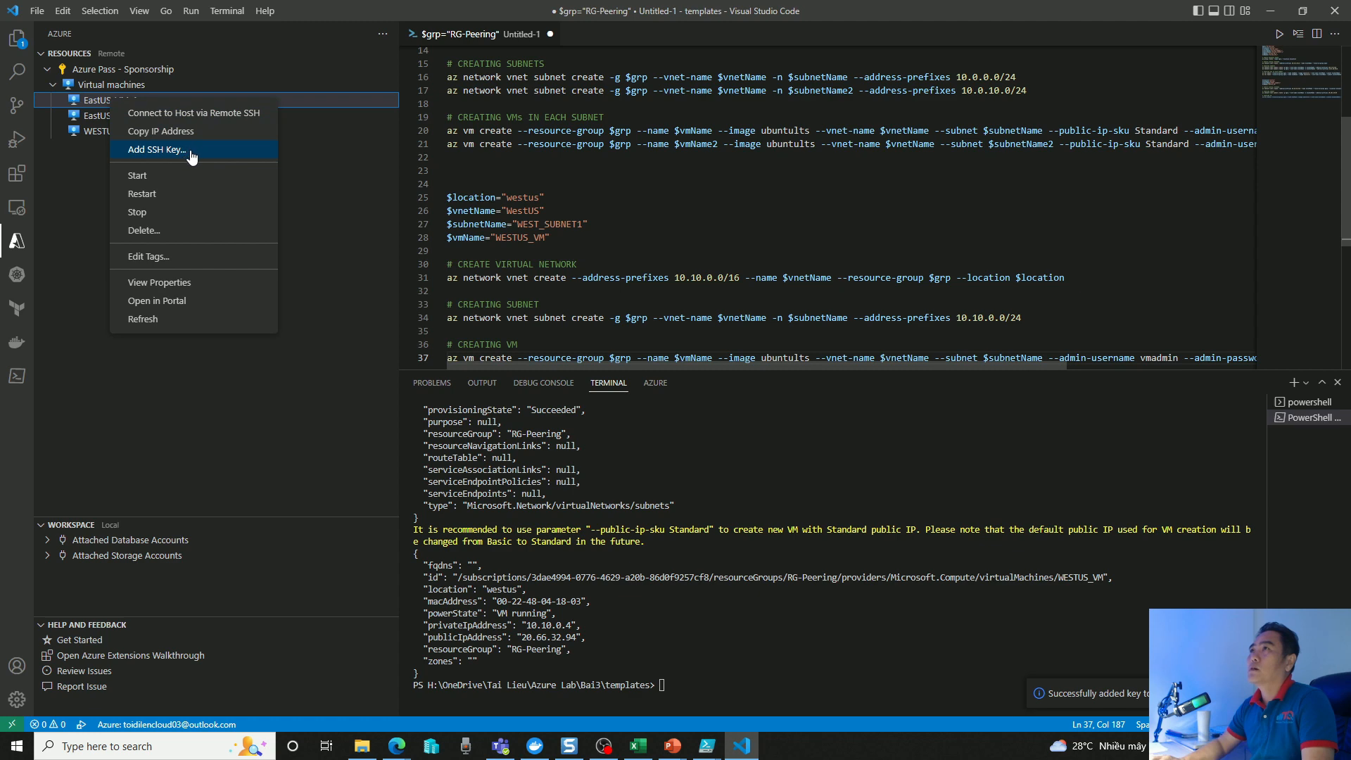
pyautogui.click(233, 114)
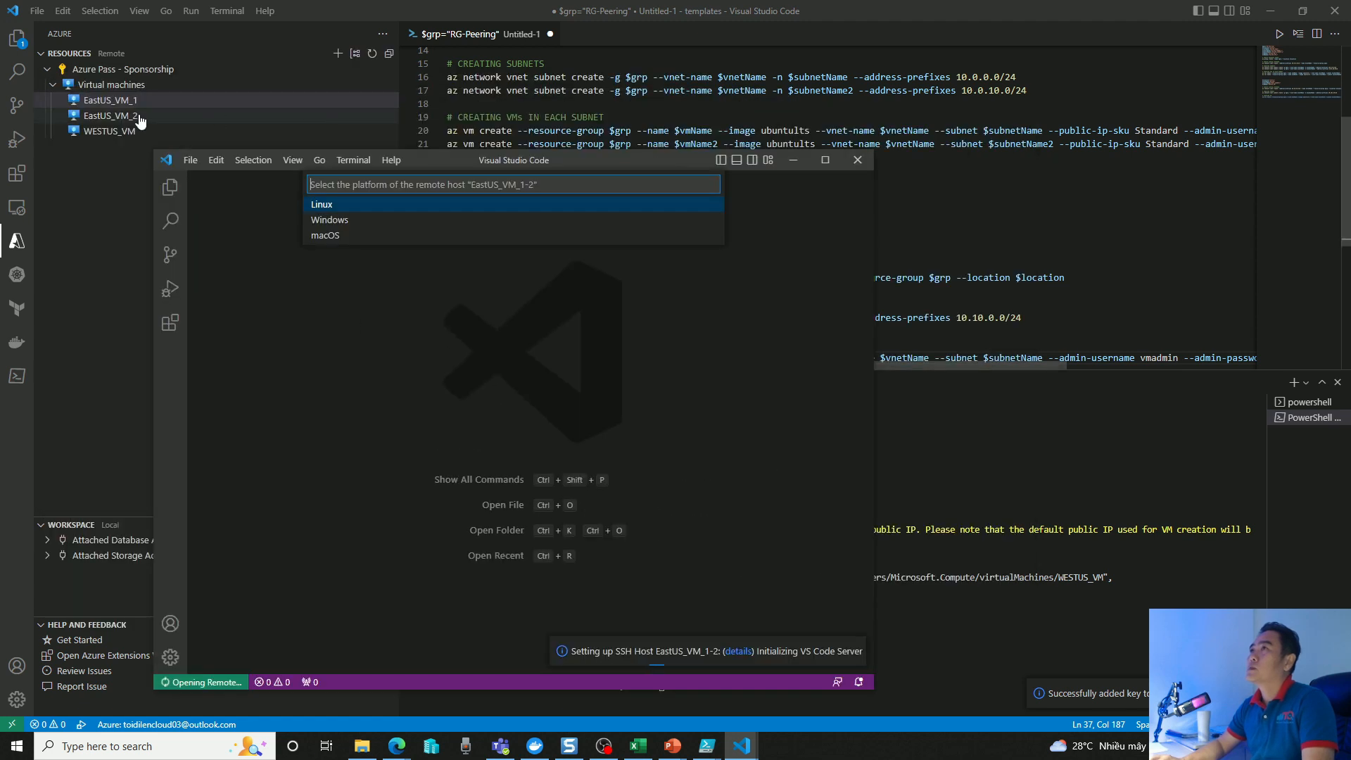
pyautogui.click(94, 134)
pyautogui.rightClick(95, 133)
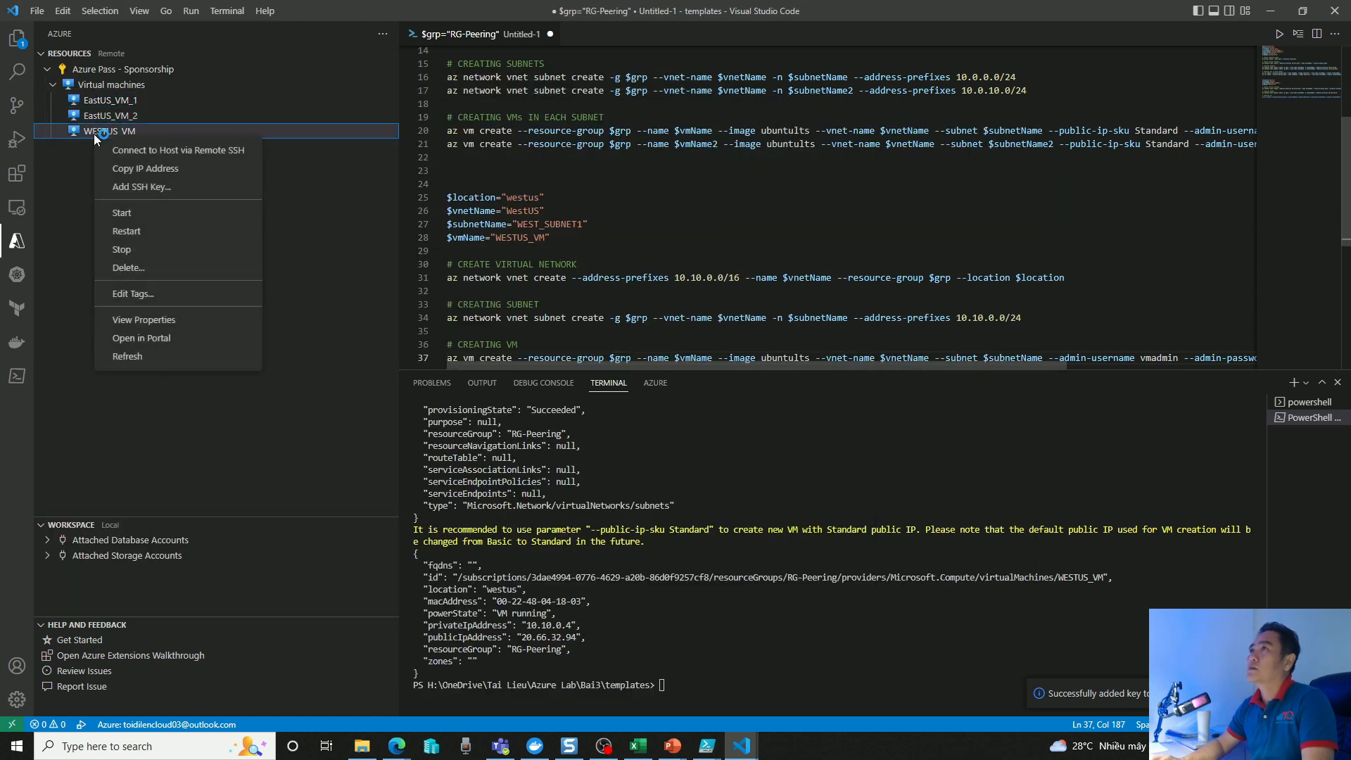
pyautogui.click(220, 152)
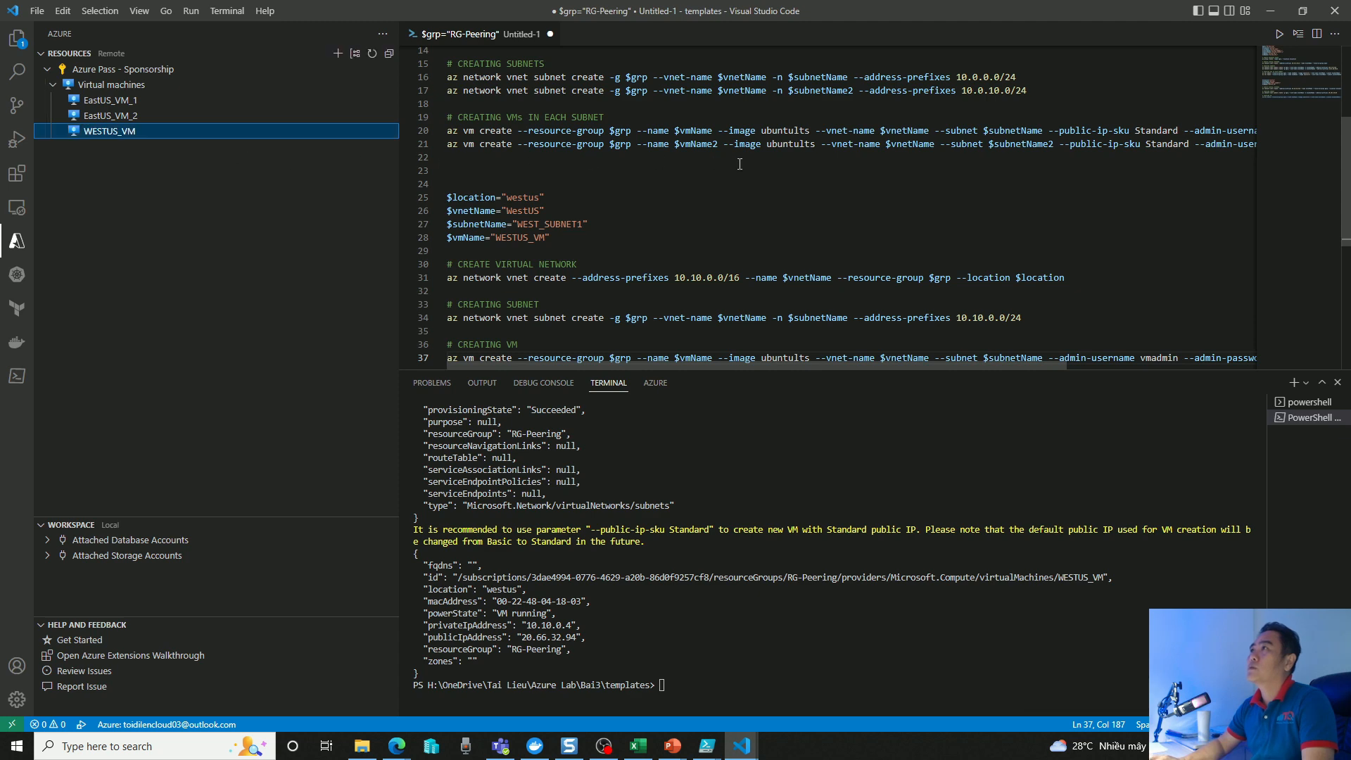
# Minimize the main script editor and arrange the EastUS_VM_1 and WESTUS_VM remote windows side by side.
pyautogui.click(1272, 10)
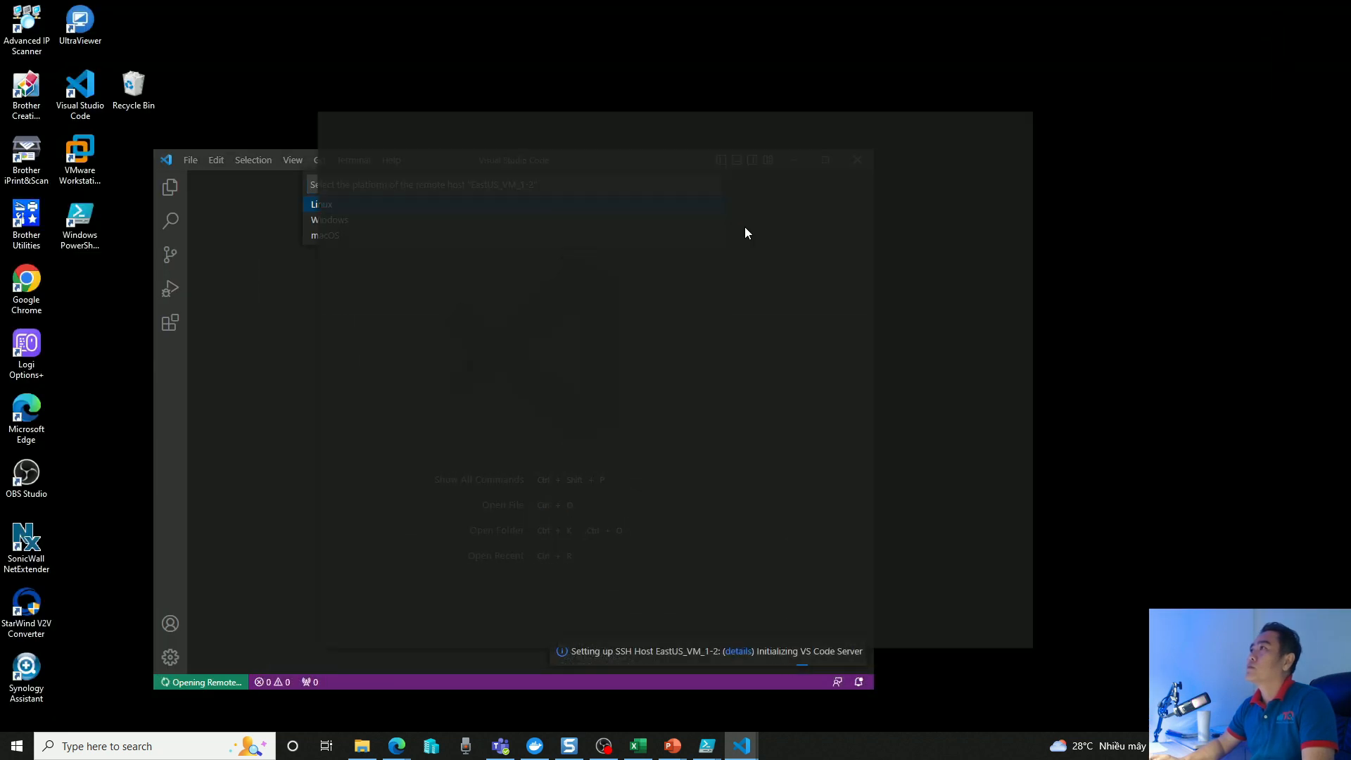
pyautogui.moveTo(476, 128); pyautogui.dragTo(739, 137)
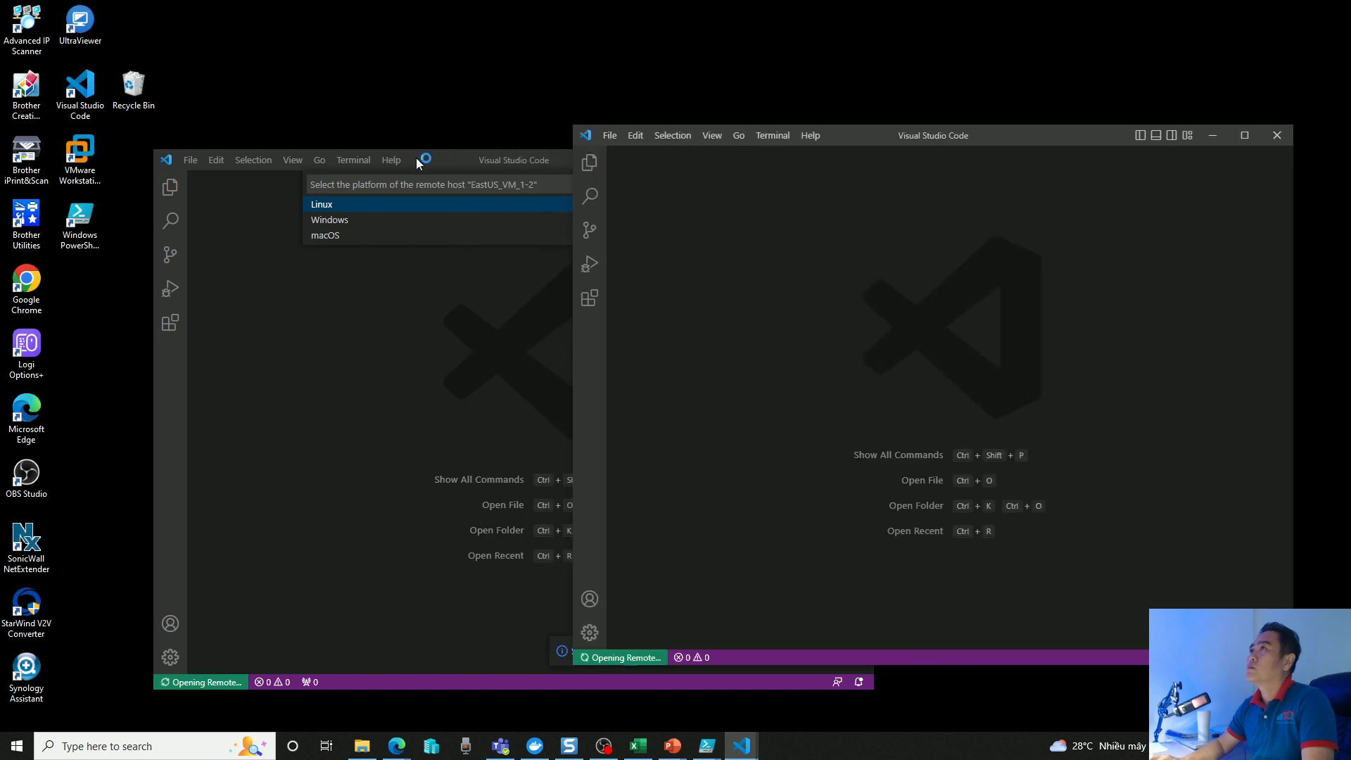
pyautogui.moveTo(414, 156); pyautogui.dragTo(276, 40)
pyautogui.moveTo(993, 137); pyautogui.dragTo(1026, 47)
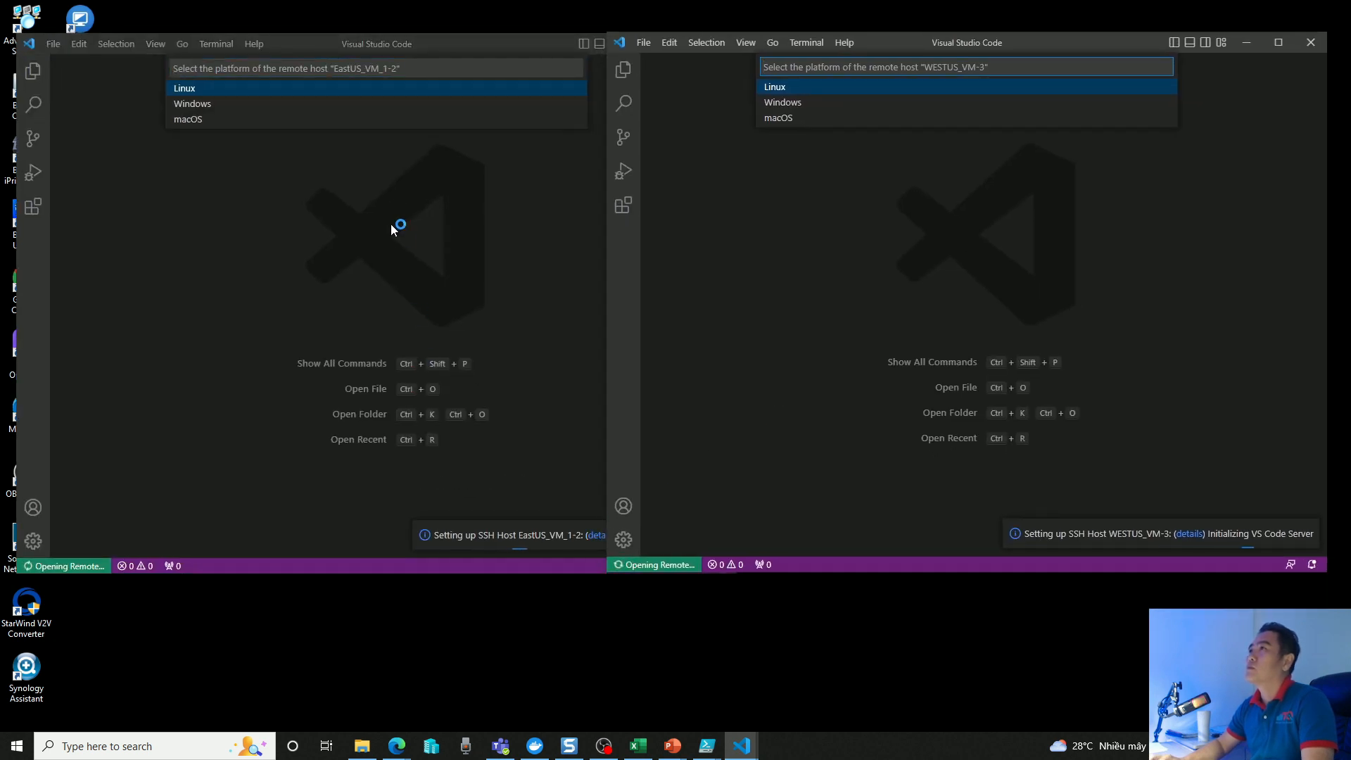
# Choose Linux as the platform of both remote hosts, retrying EastUS_VM_1 as needed, and accept the WESTUS_VM host fingerprint.
pyautogui.click(185, 89)
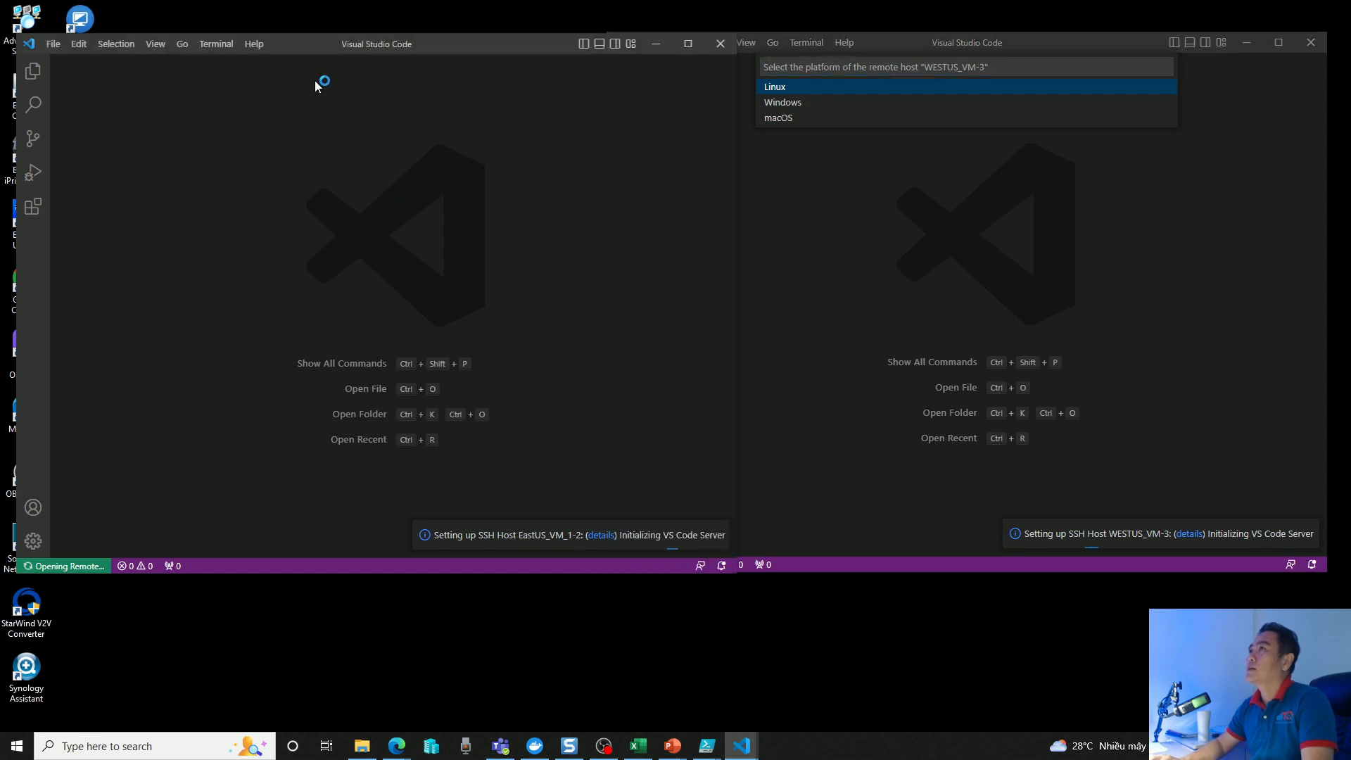
pyautogui.click(776, 89)
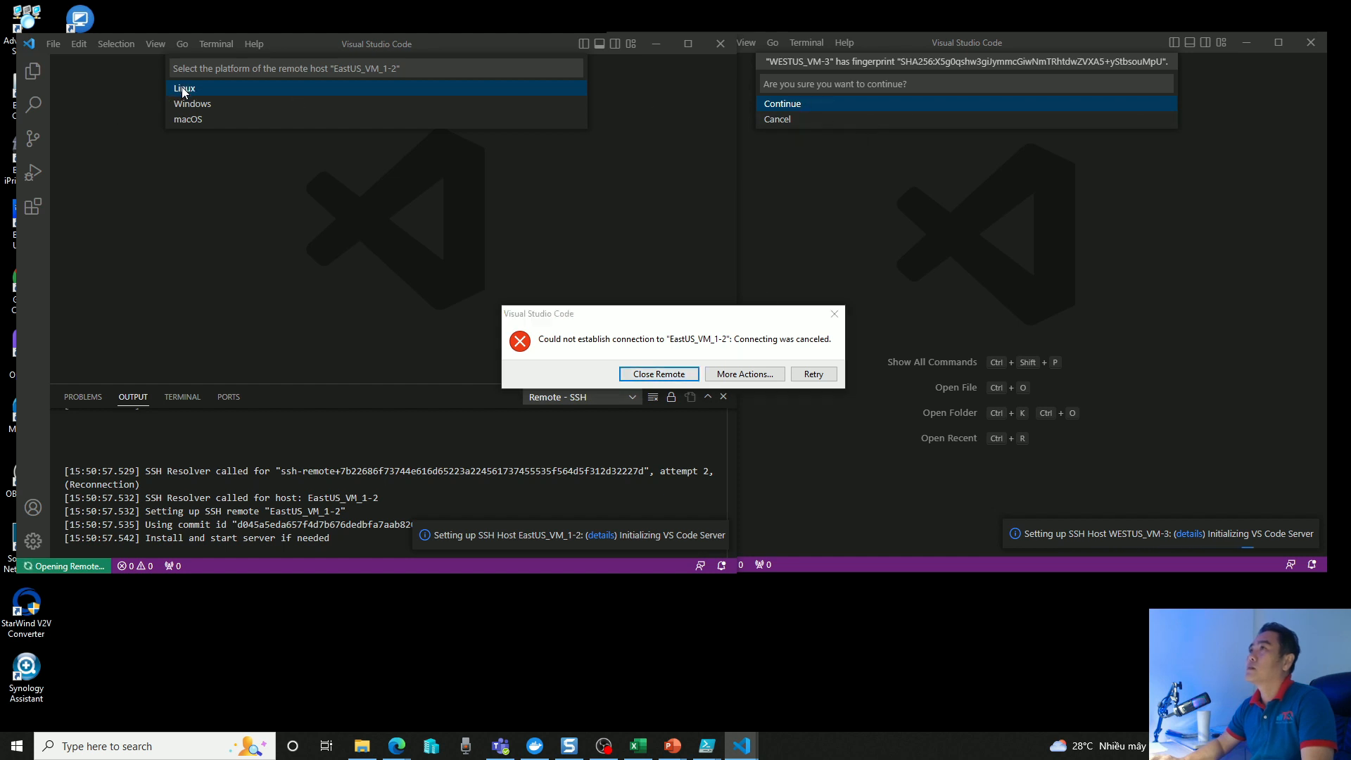
pyautogui.click(835, 314)
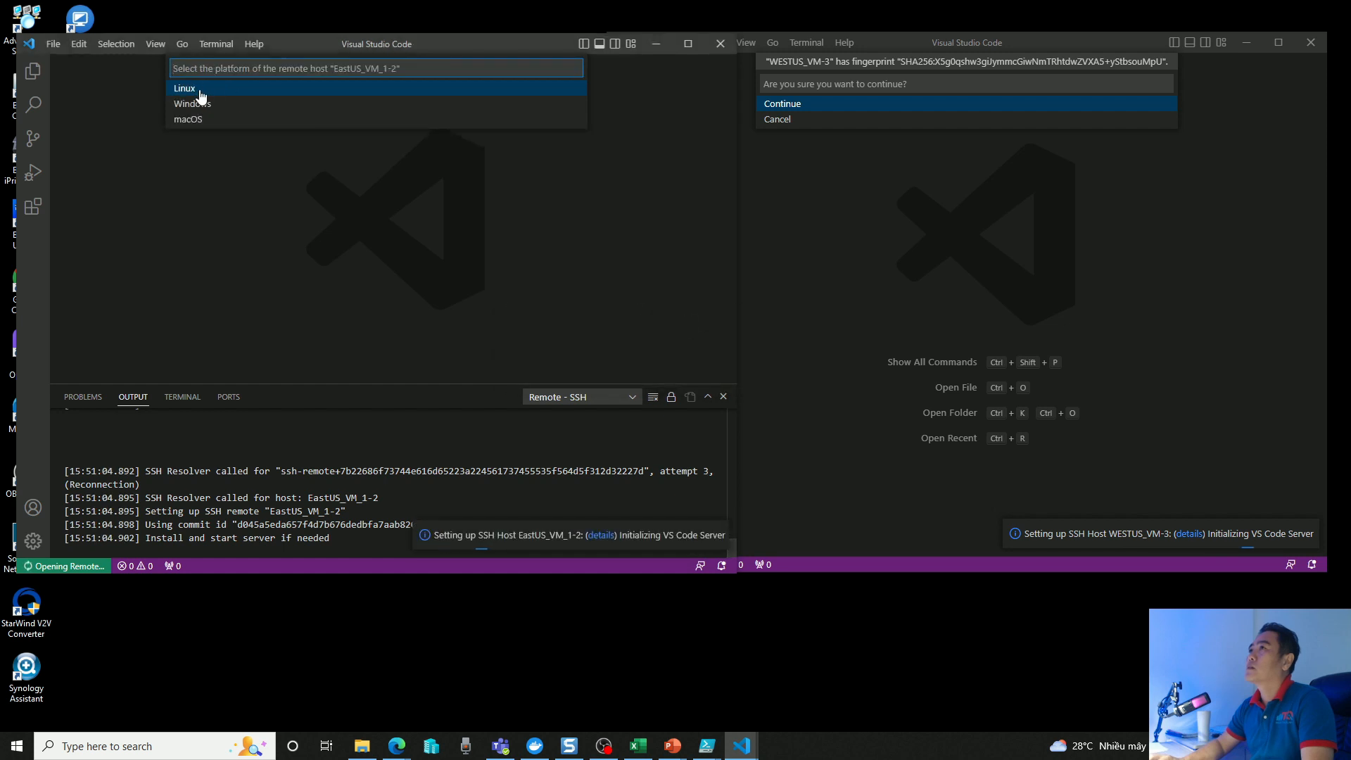
pyautogui.click(200, 91)
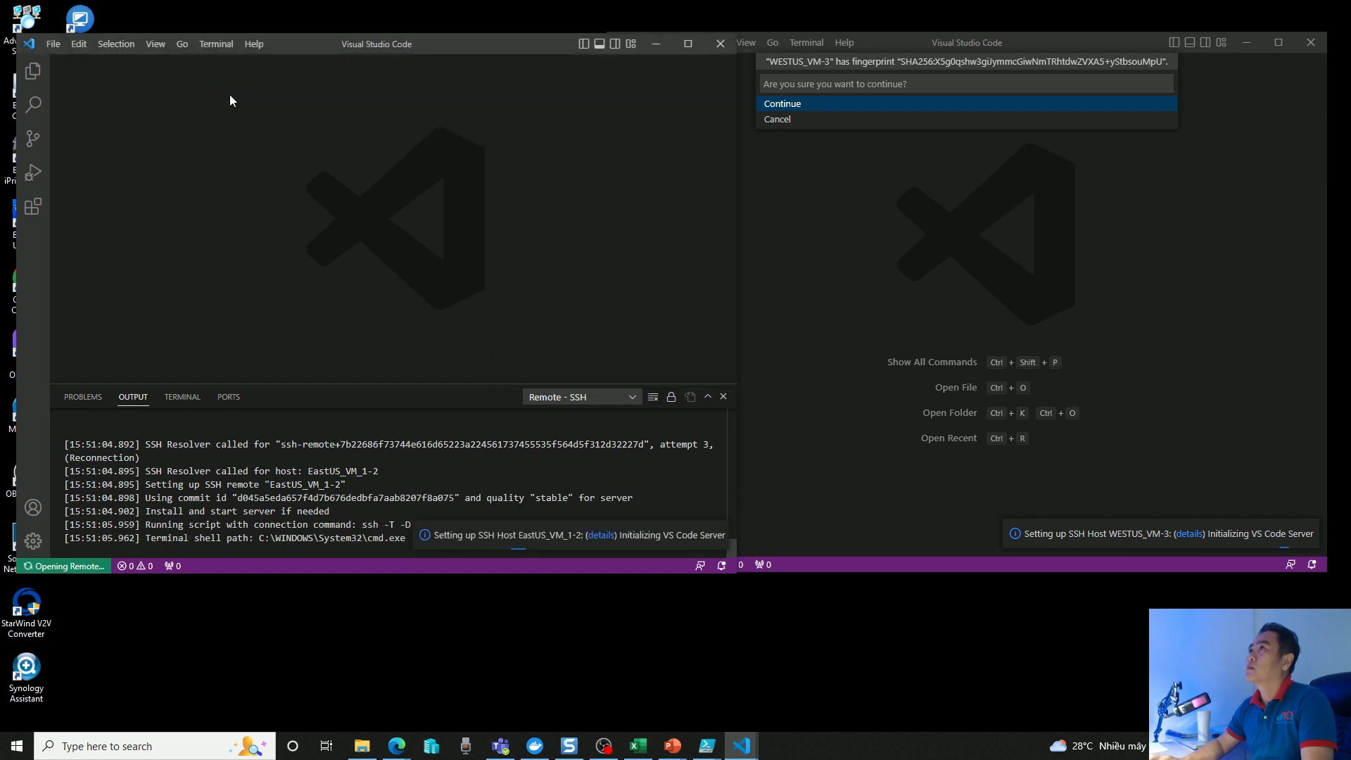
pyautogui.click(785, 104)
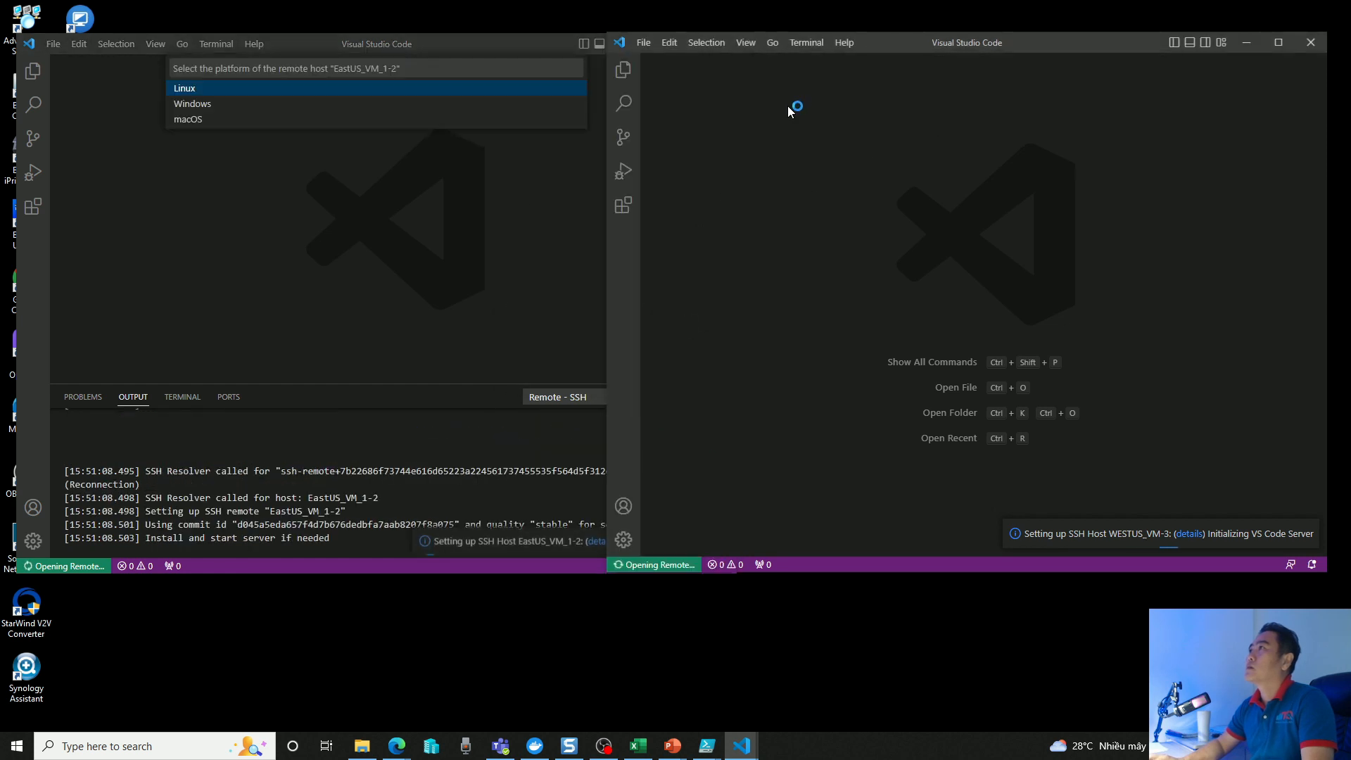
pyautogui.click(182, 90)
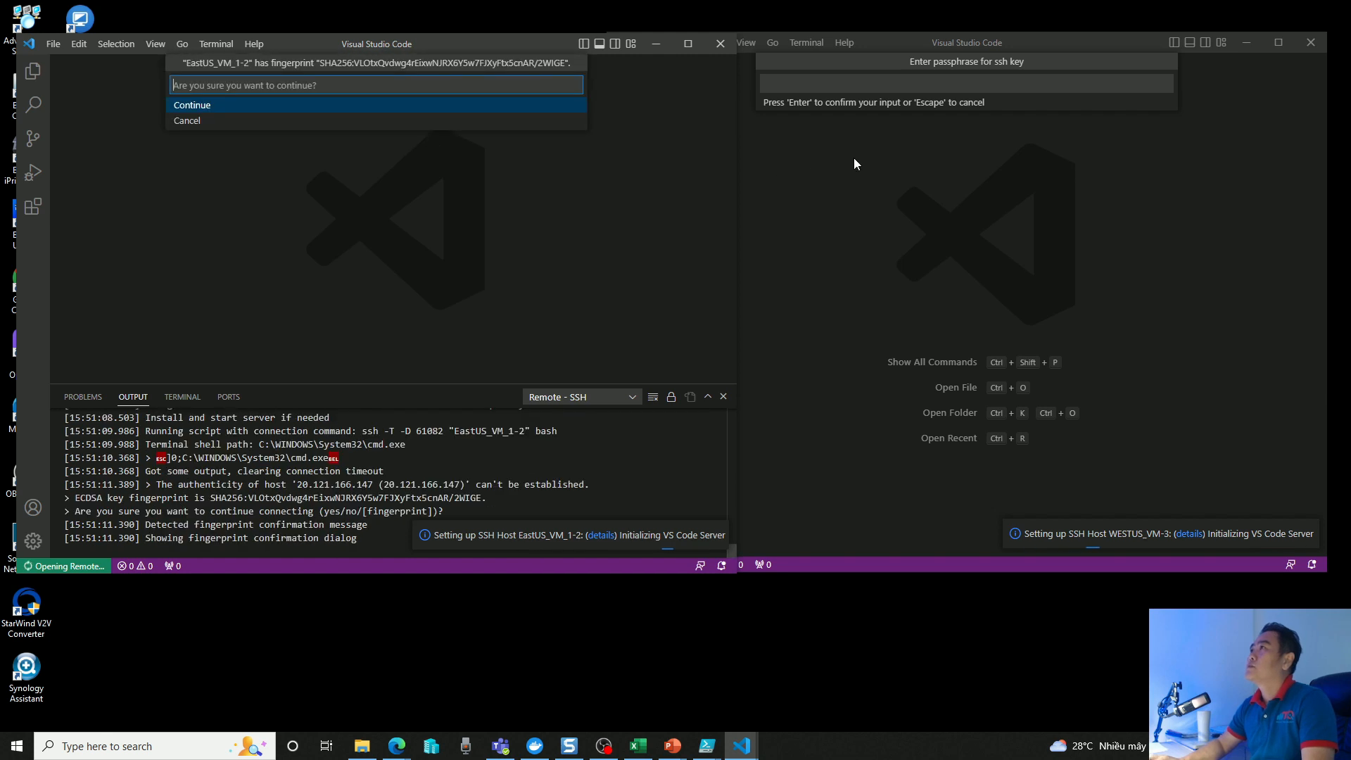
# Accept the EastUS_VM_1 host fingerprint and enter the SSH key passphrase for that remote connection.
pyautogui.click(189, 107)
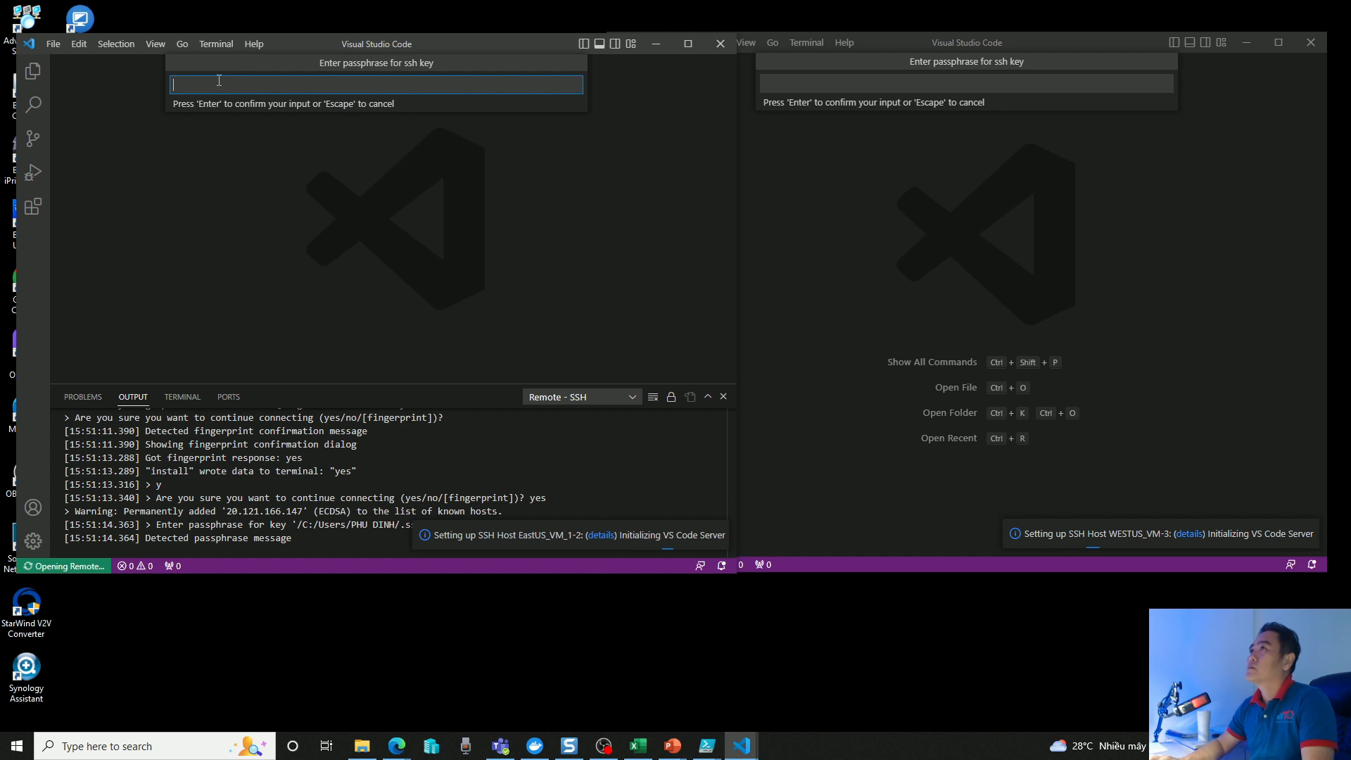
pyautogui.write('••')
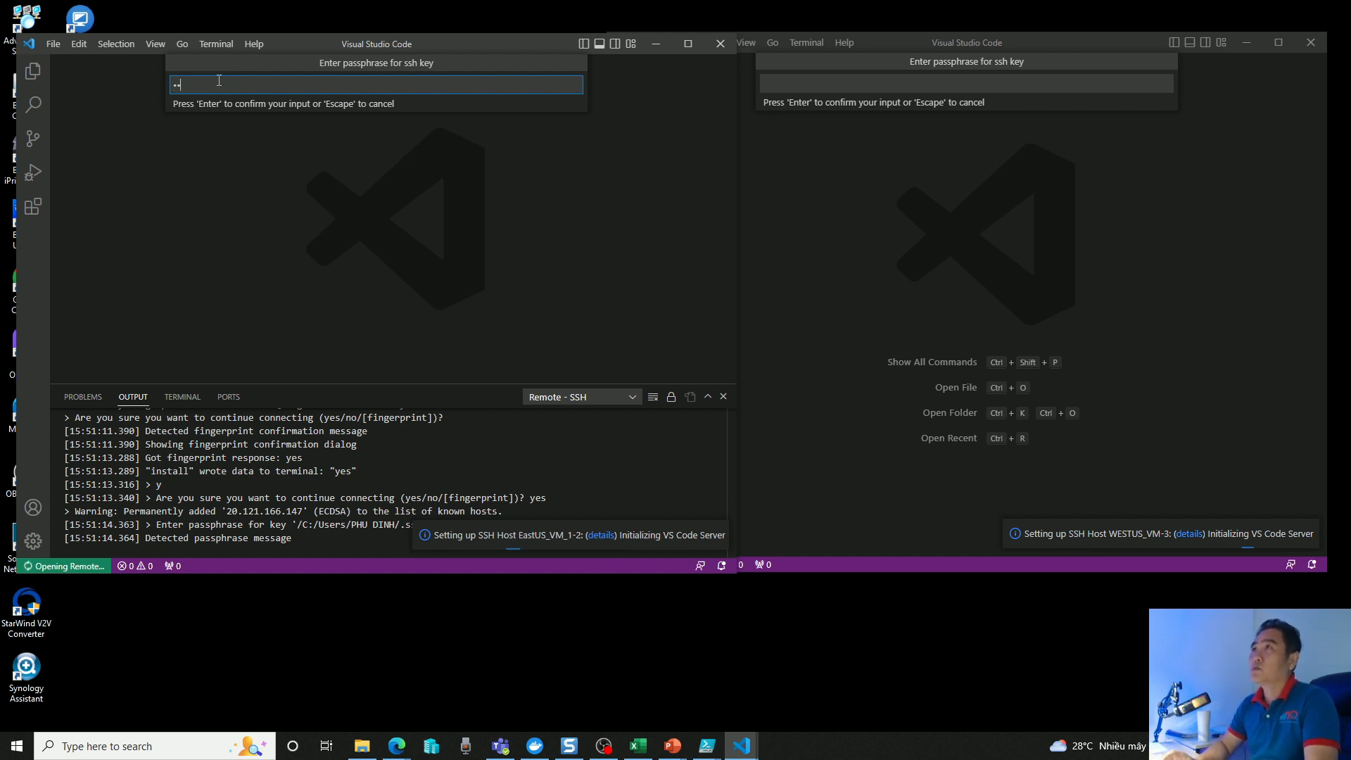
pyautogui.write('•••••••')
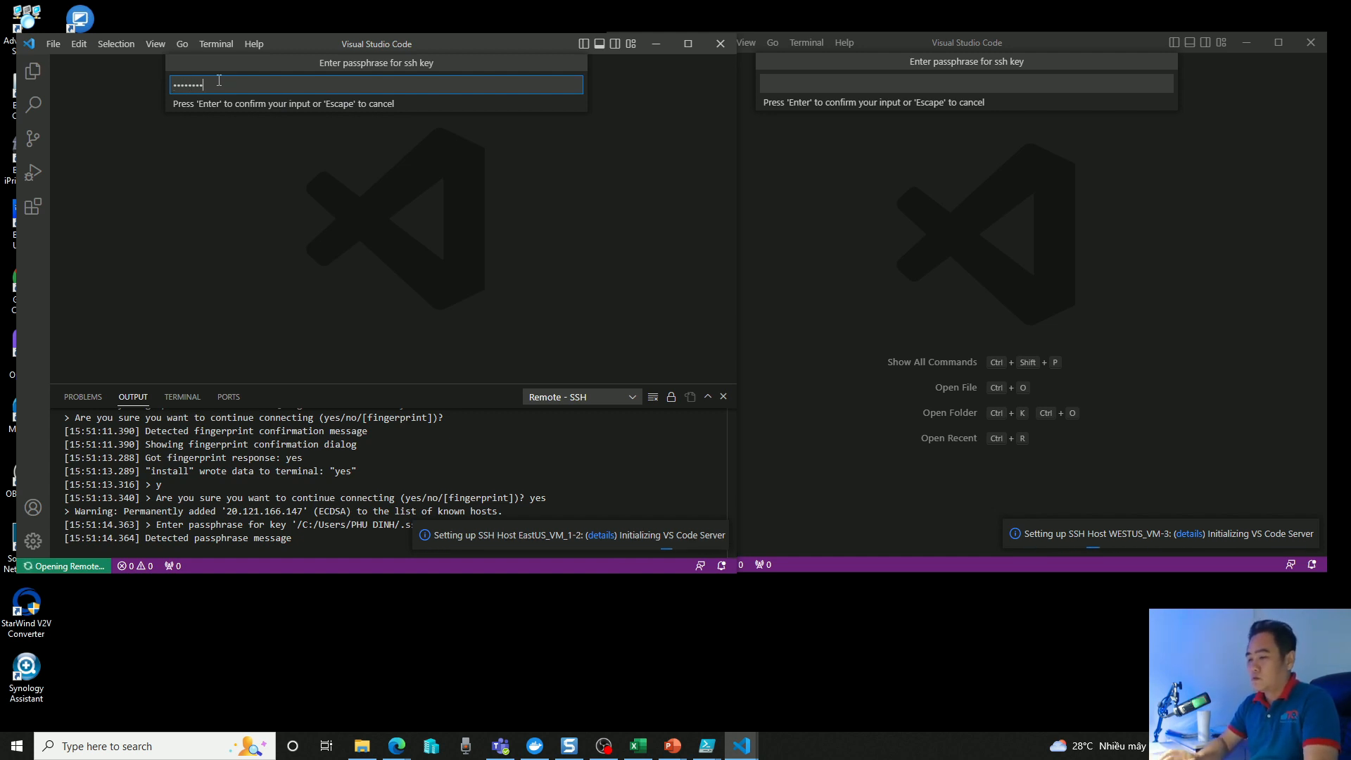
pyautogui.write('•••')
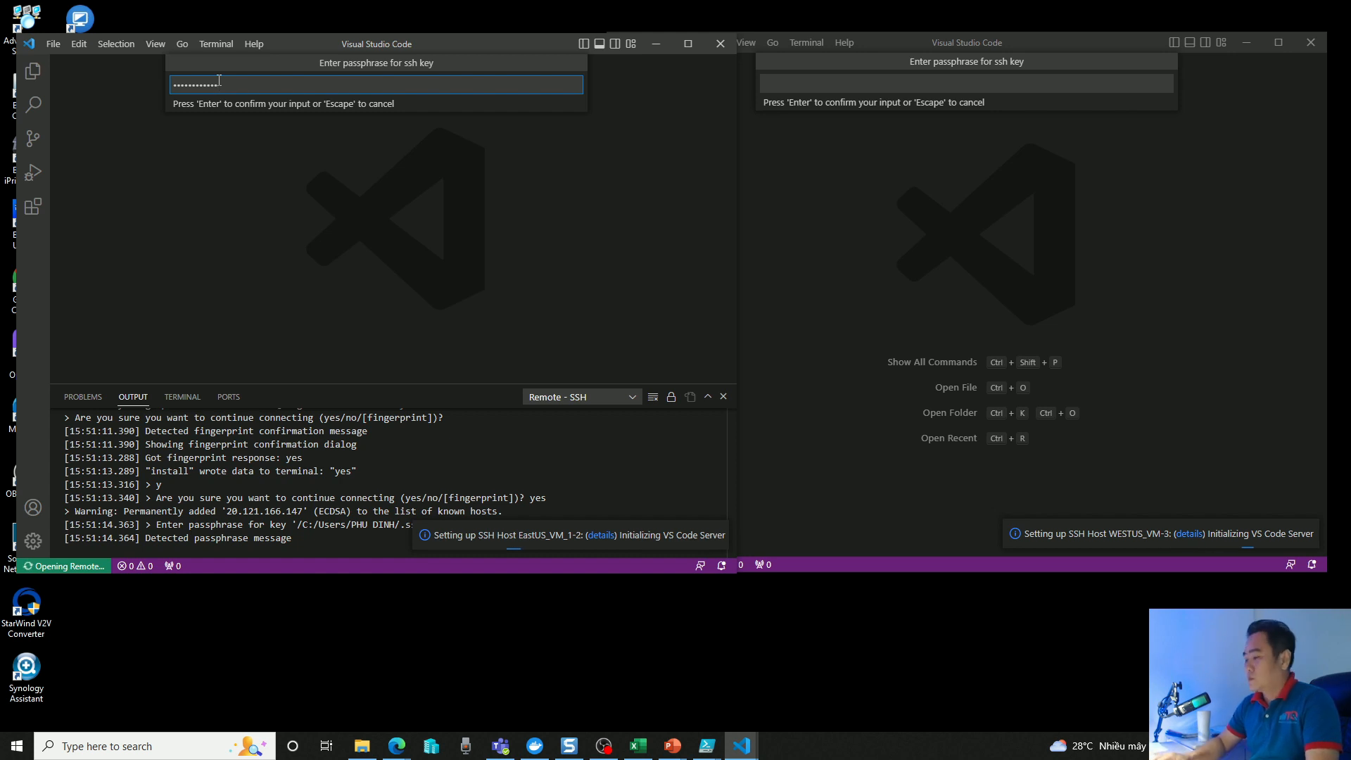
pyautogui.press('Return')
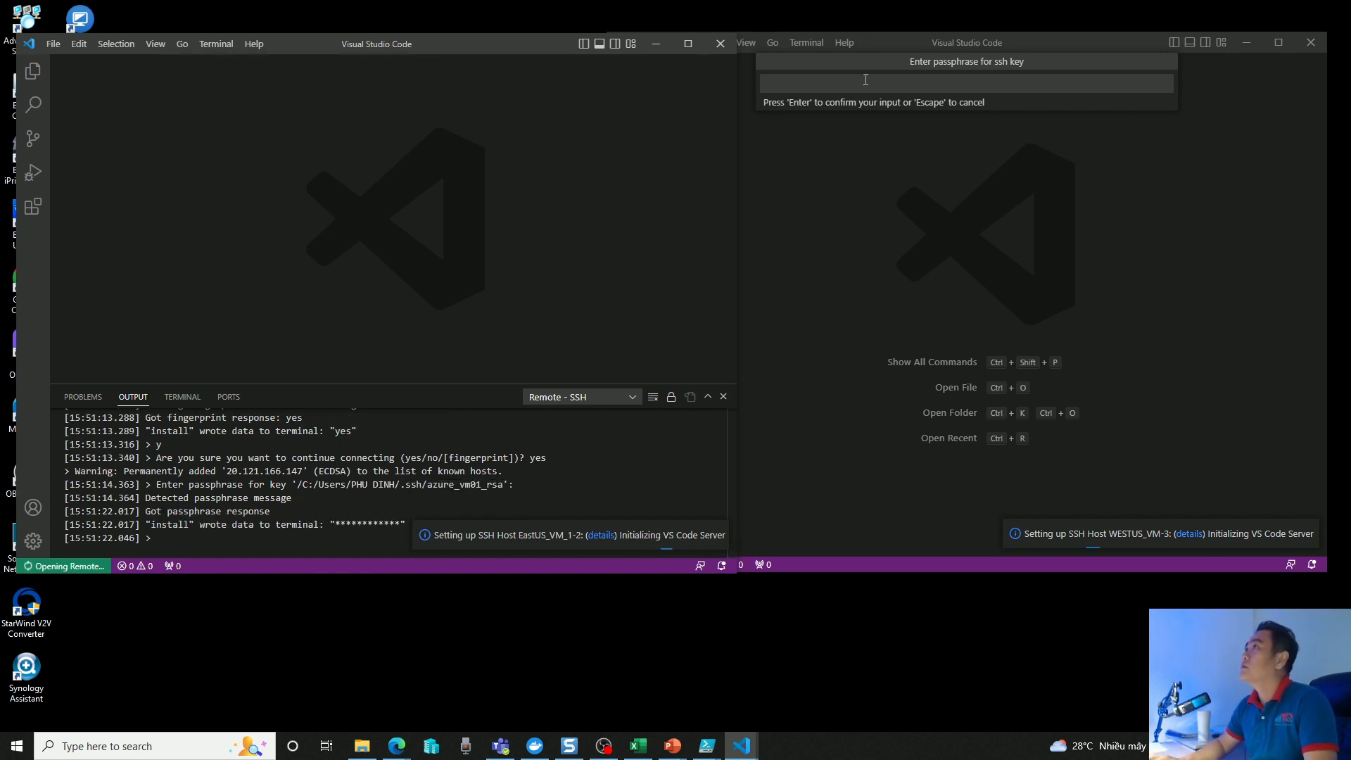
# Enter the SSH key passphrase for the WESTUS_VM remote connection.
pyautogui.click(863, 80)
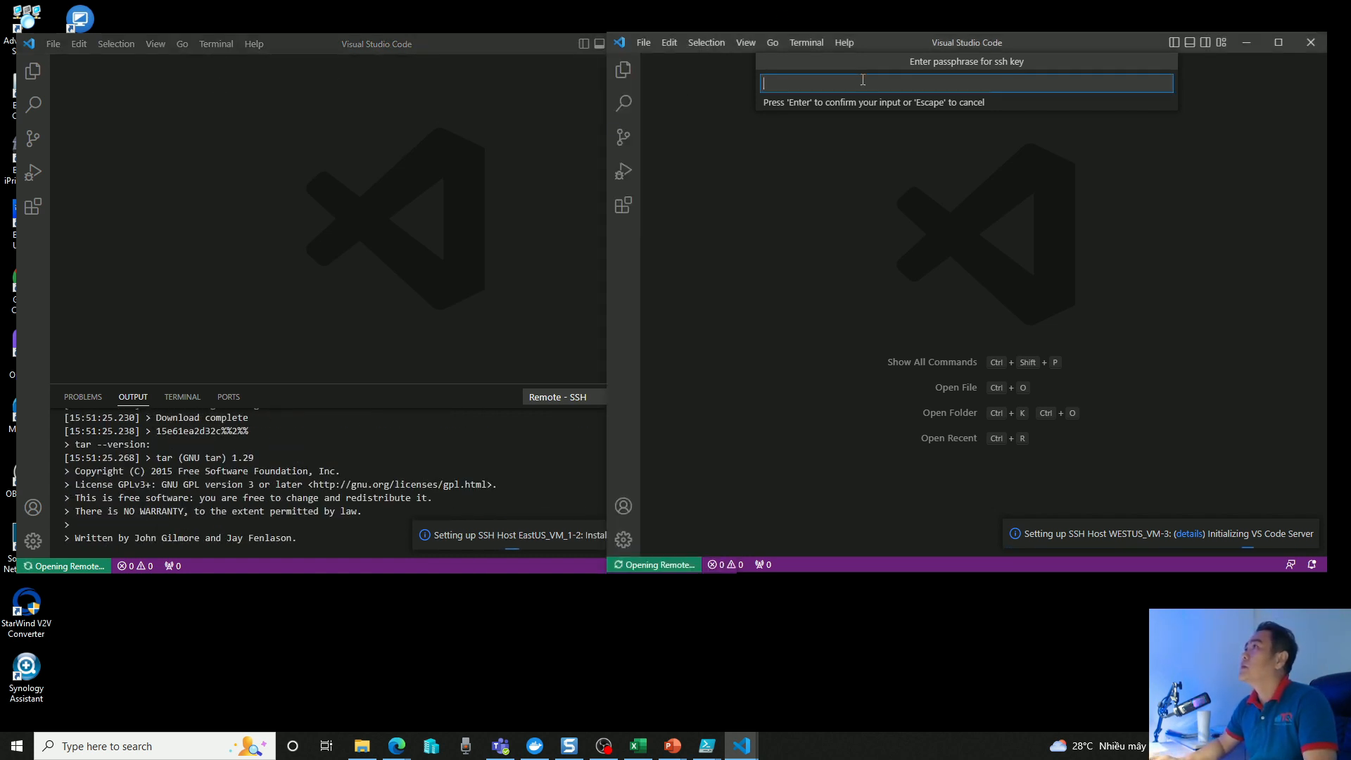
pyautogui.write('••••')
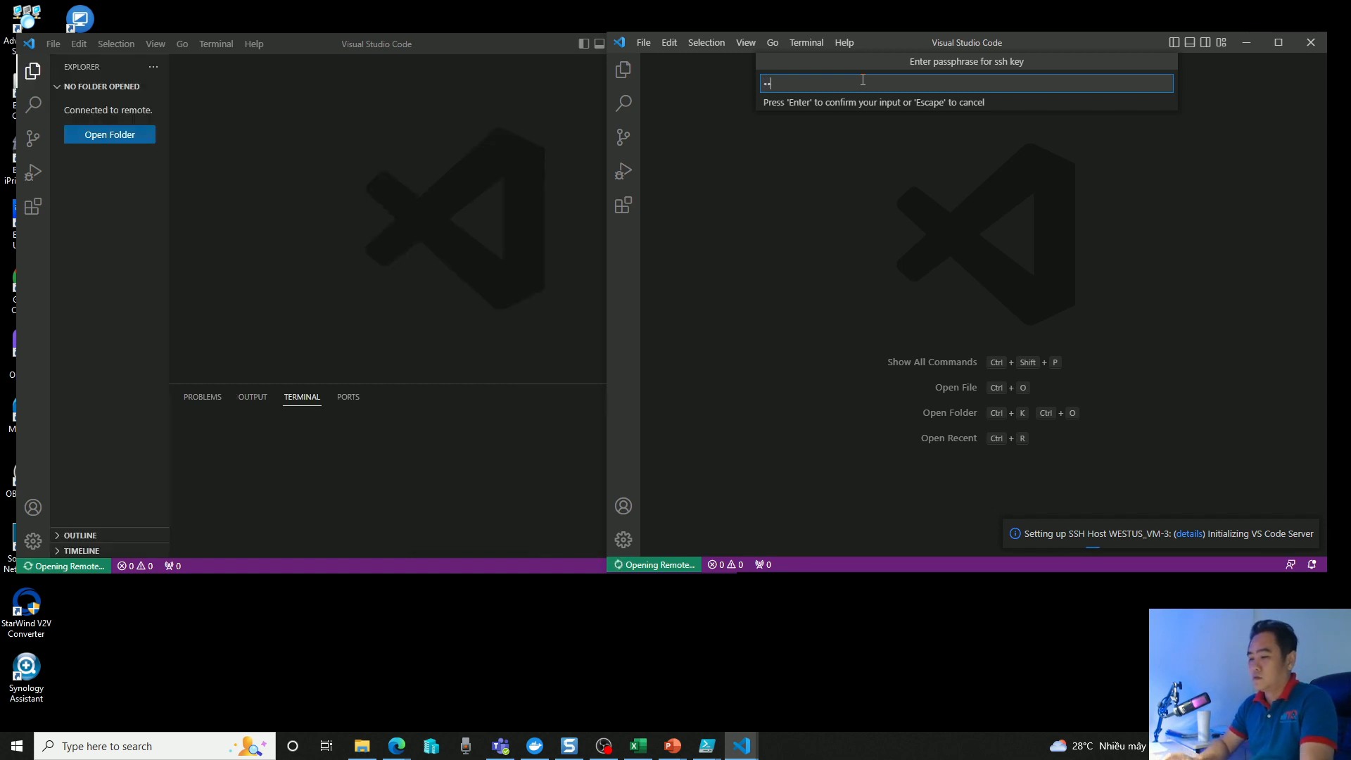
pyautogui.write('••••••')
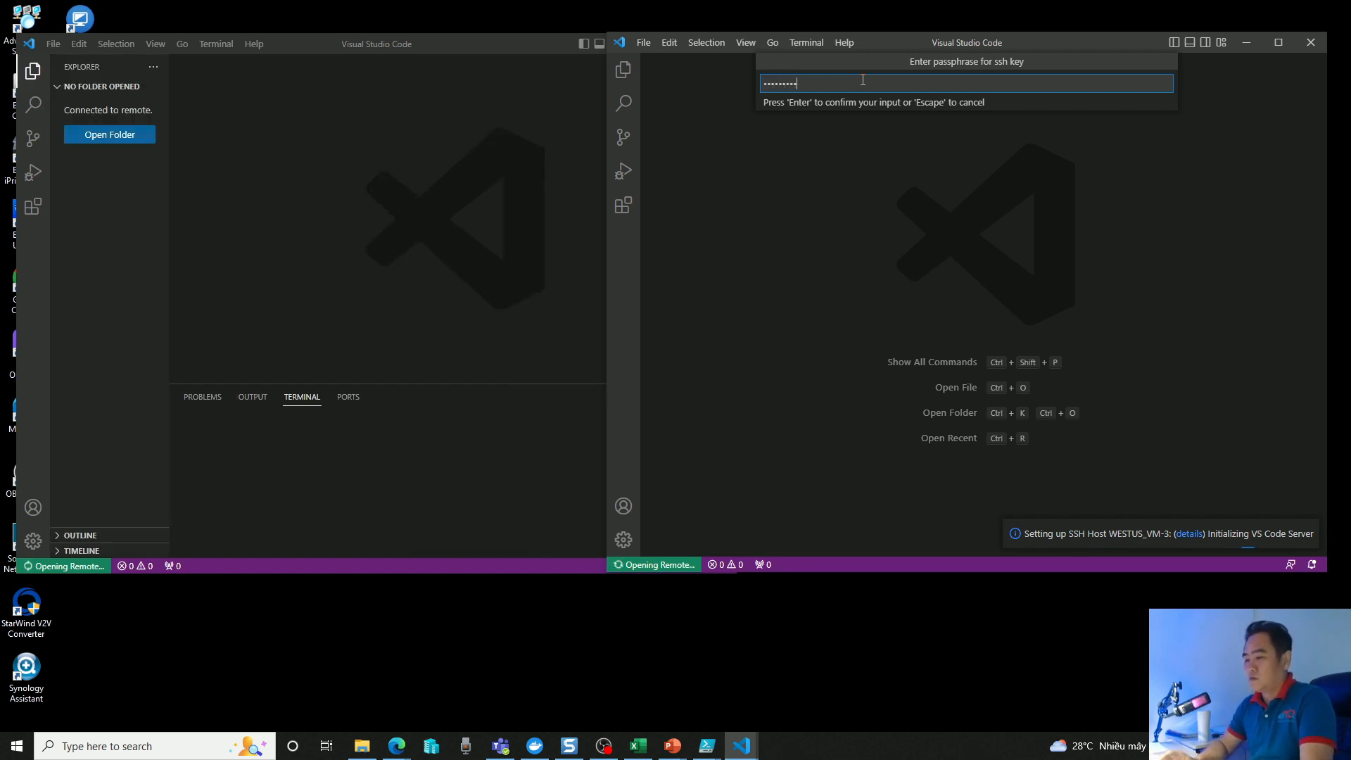
pyautogui.write('••')
pyautogui.press('Return')
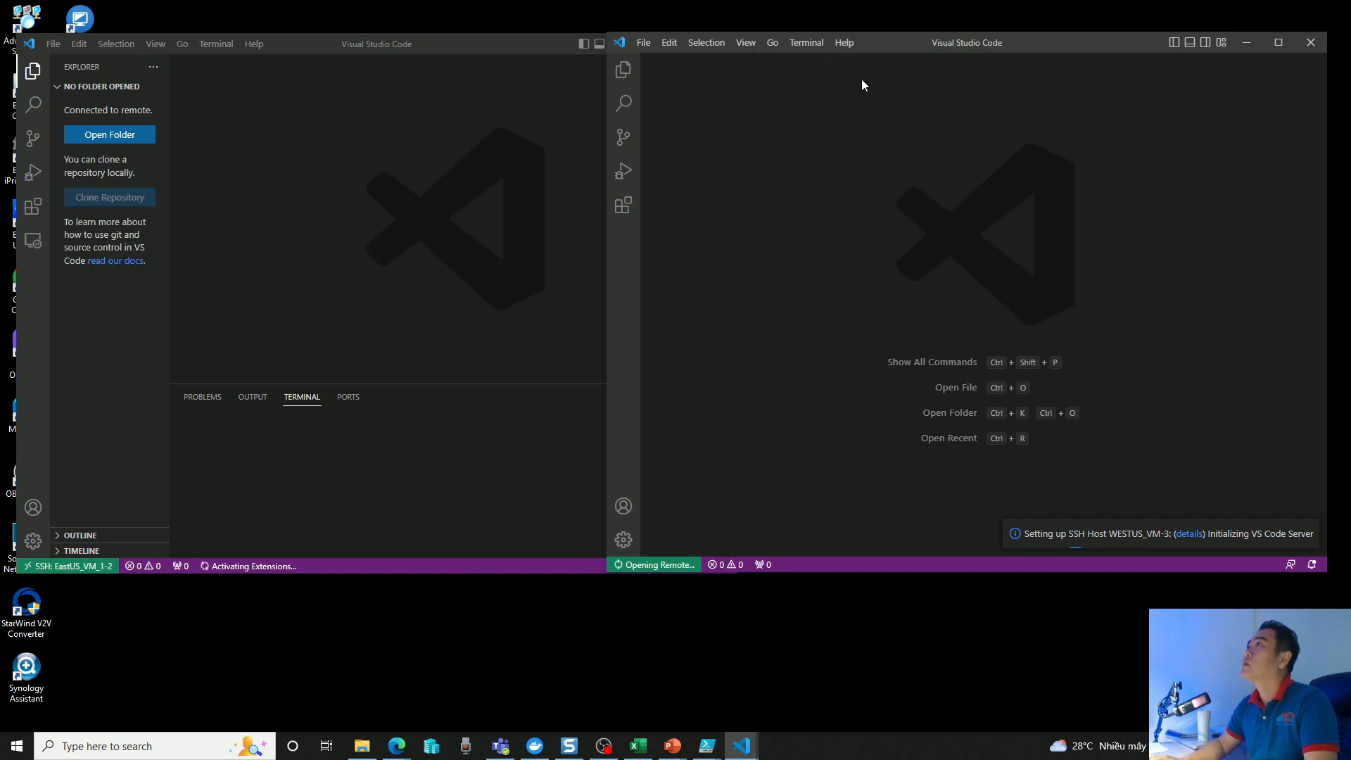
# Resize the EastUS_VM_1 and WESTUS_VM remote windows so they sit side by side without overlapping.
pyautogui.click(468, 238)
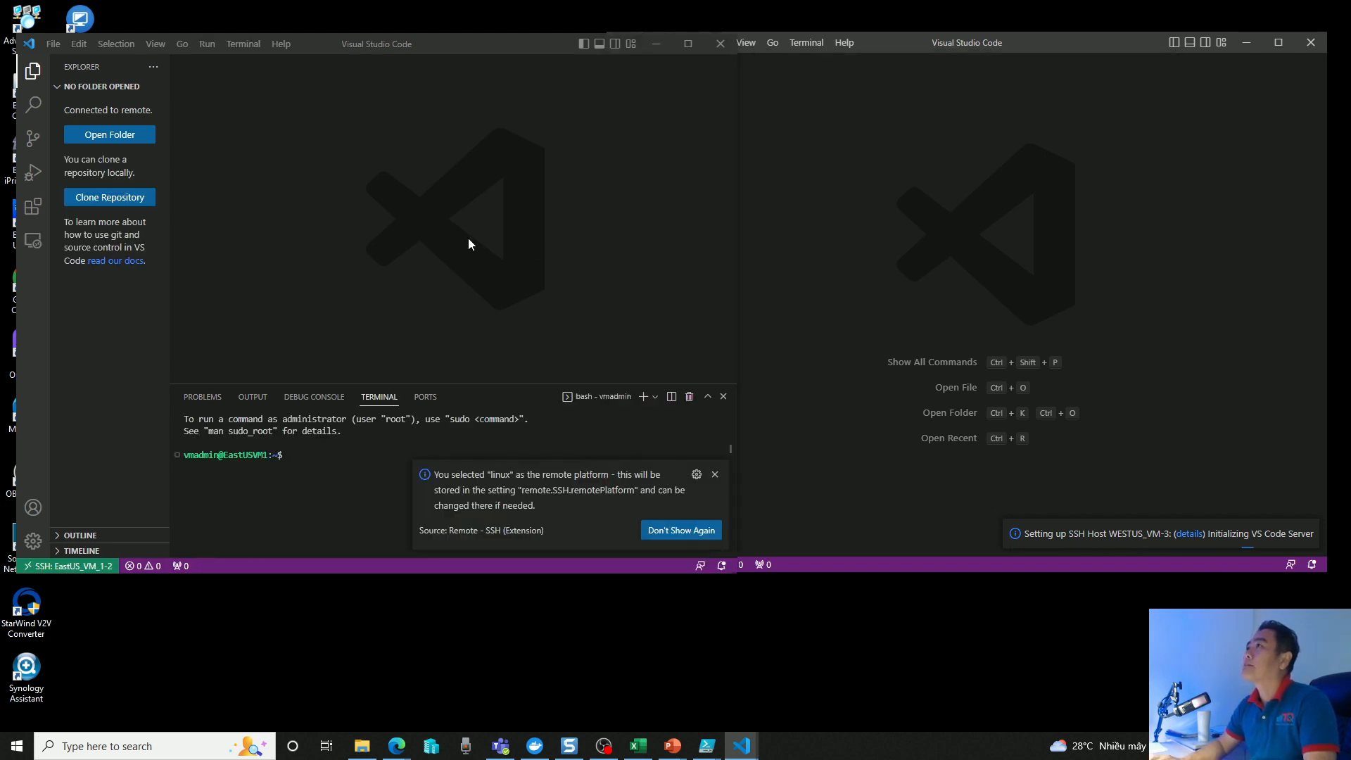
pyautogui.moveTo(736, 312); pyautogui.dragTo(768, 343)
pyautogui.moveTo(585, 341); pyautogui.dragTo(739, 344)
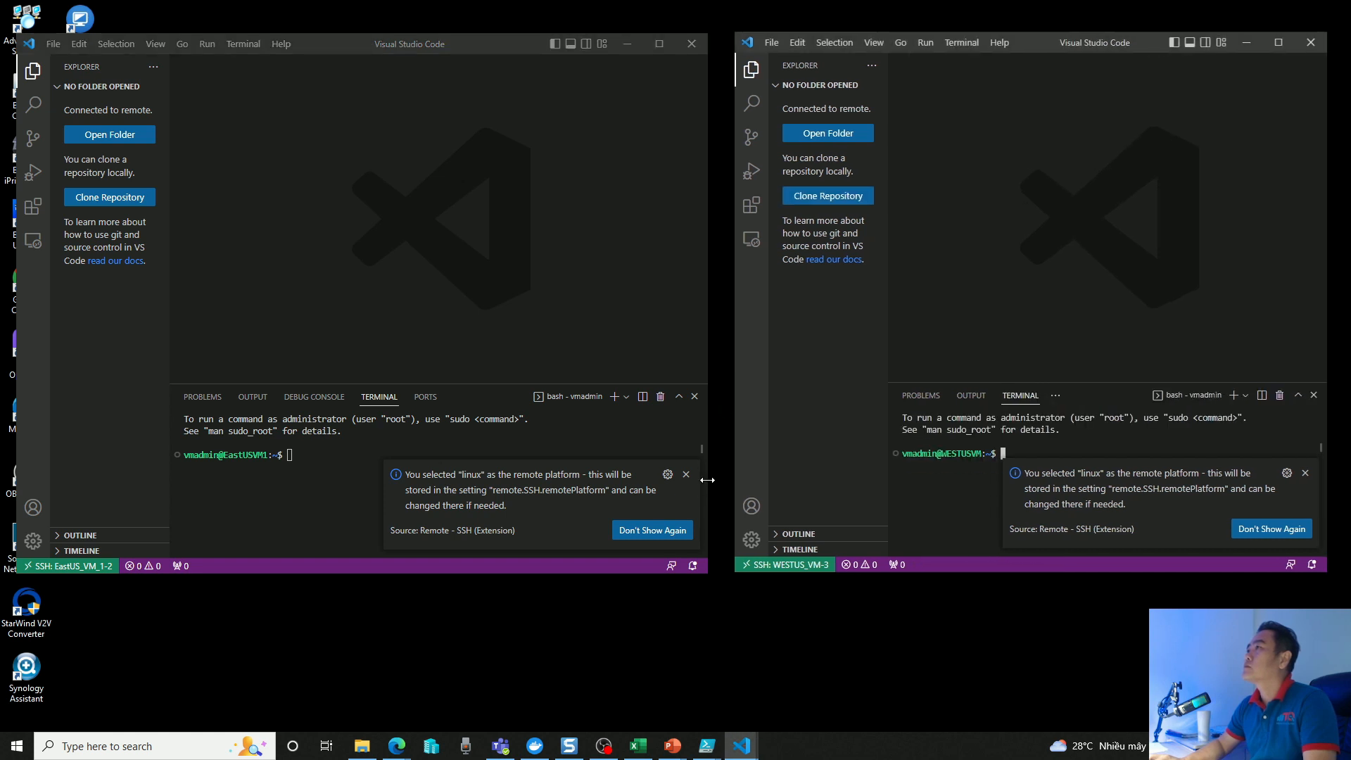
# Dismiss the remote platform notifications in both remote windows and make their terminal areas taller.
pyautogui.click(687, 475)
pyautogui.click(1306, 473)
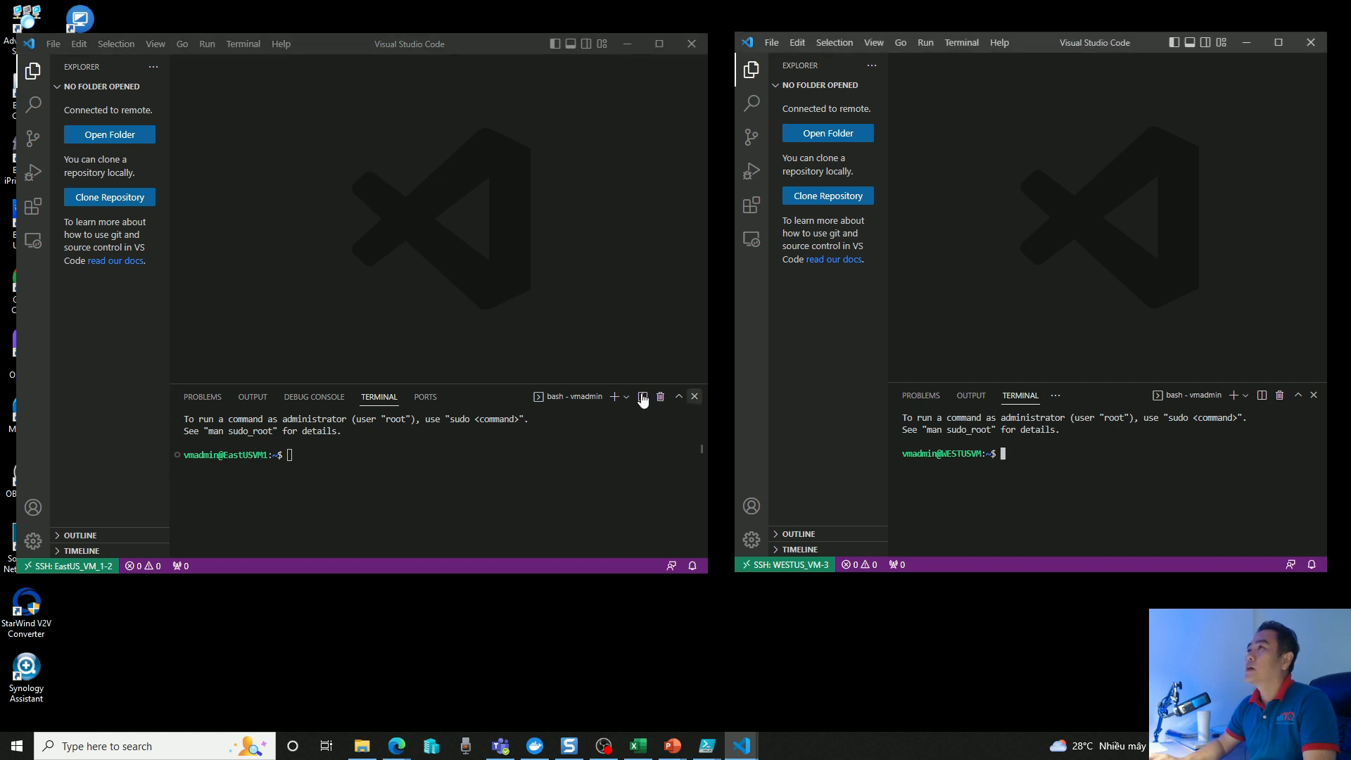
pyautogui.moveTo(437, 383); pyautogui.dragTo(429, 251)
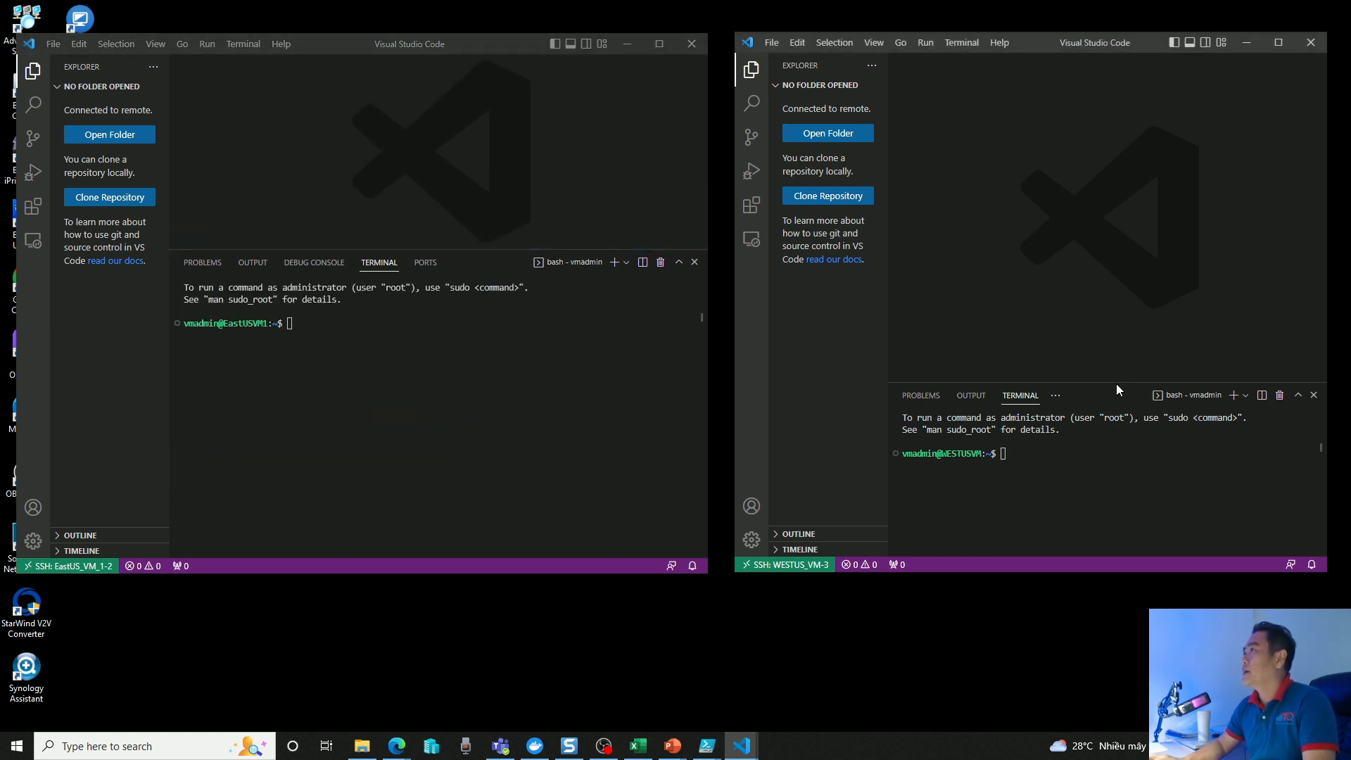
pyautogui.moveTo(1116, 383); pyautogui.dragTo(1115, 257)
# Run ifconfig in the EastUS_VM_1 terminal and highlight the IP address of eth0.
pyautogui.click(375, 328)
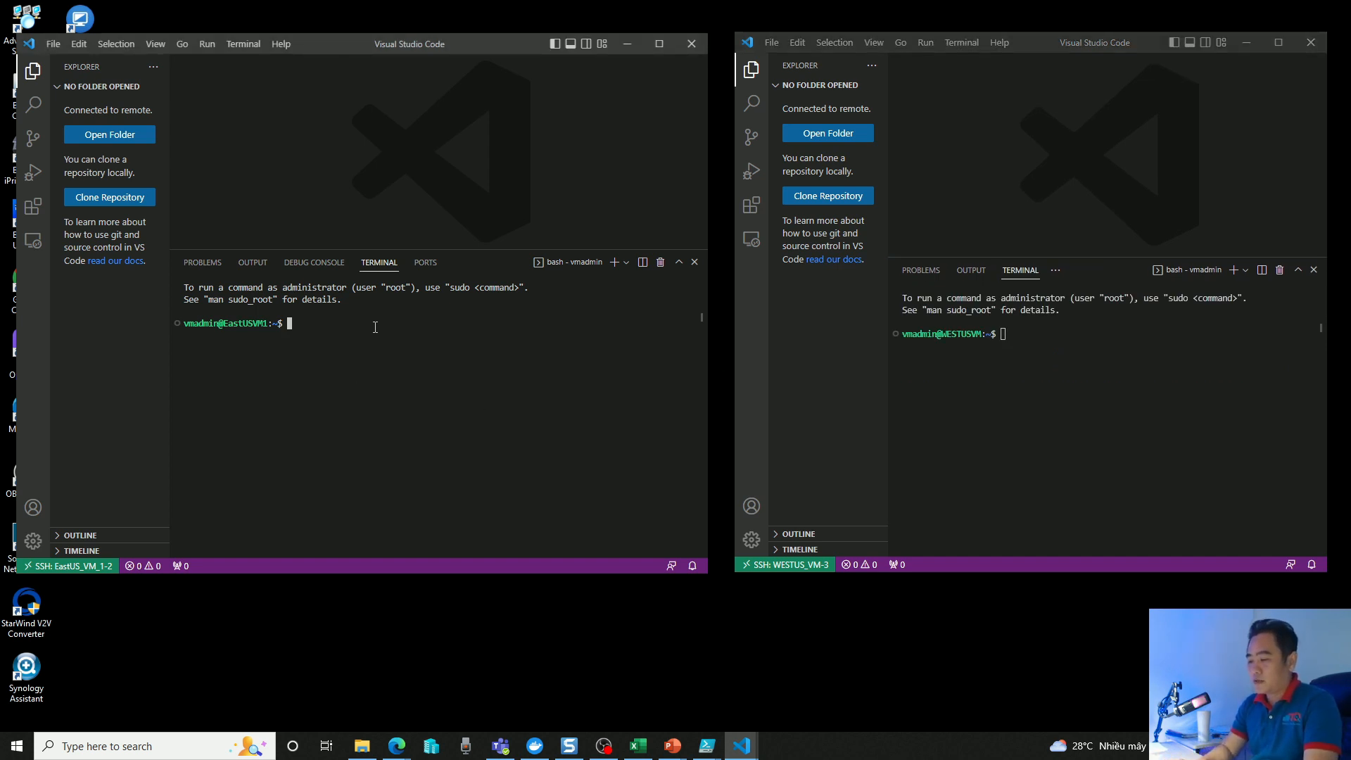
pyautogui.write('ifconfig')
pyautogui.press('Return')
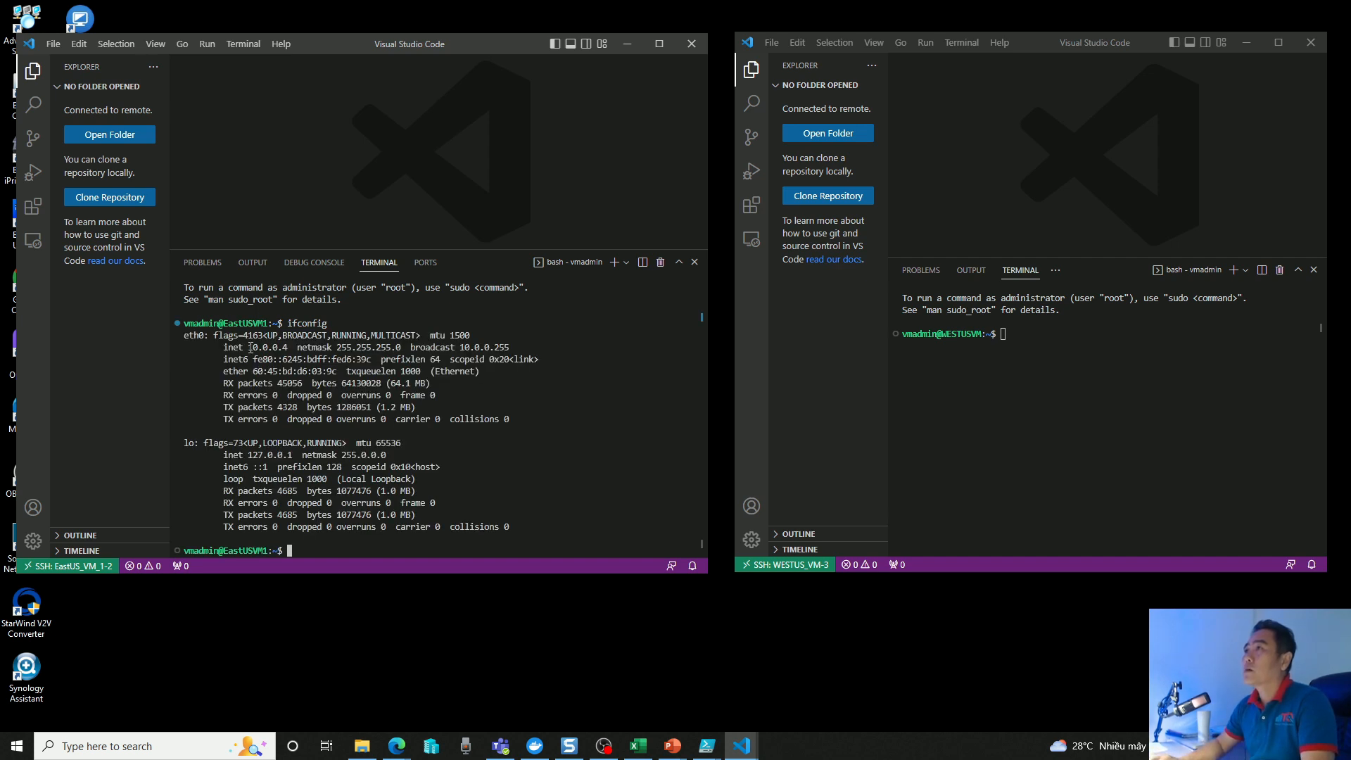
pyautogui.moveTo(254, 347); pyautogui.dragTo(284, 347)
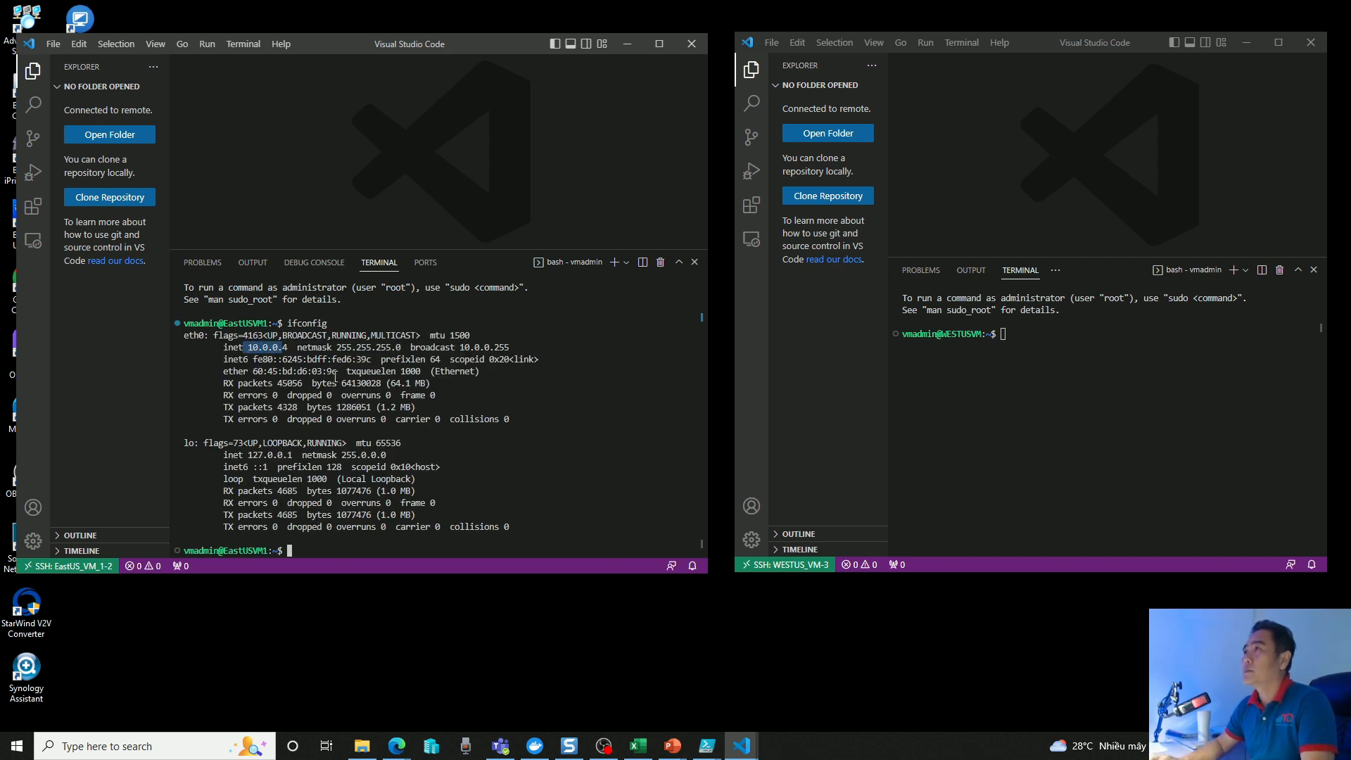
pyautogui.moveTo(289, 349); pyautogui.dragTo(254, 347)
# Run ifconfig in the WESTUS_VM terminal and highlight the IP address of eth0.
pyautogui.click(1119, 335)
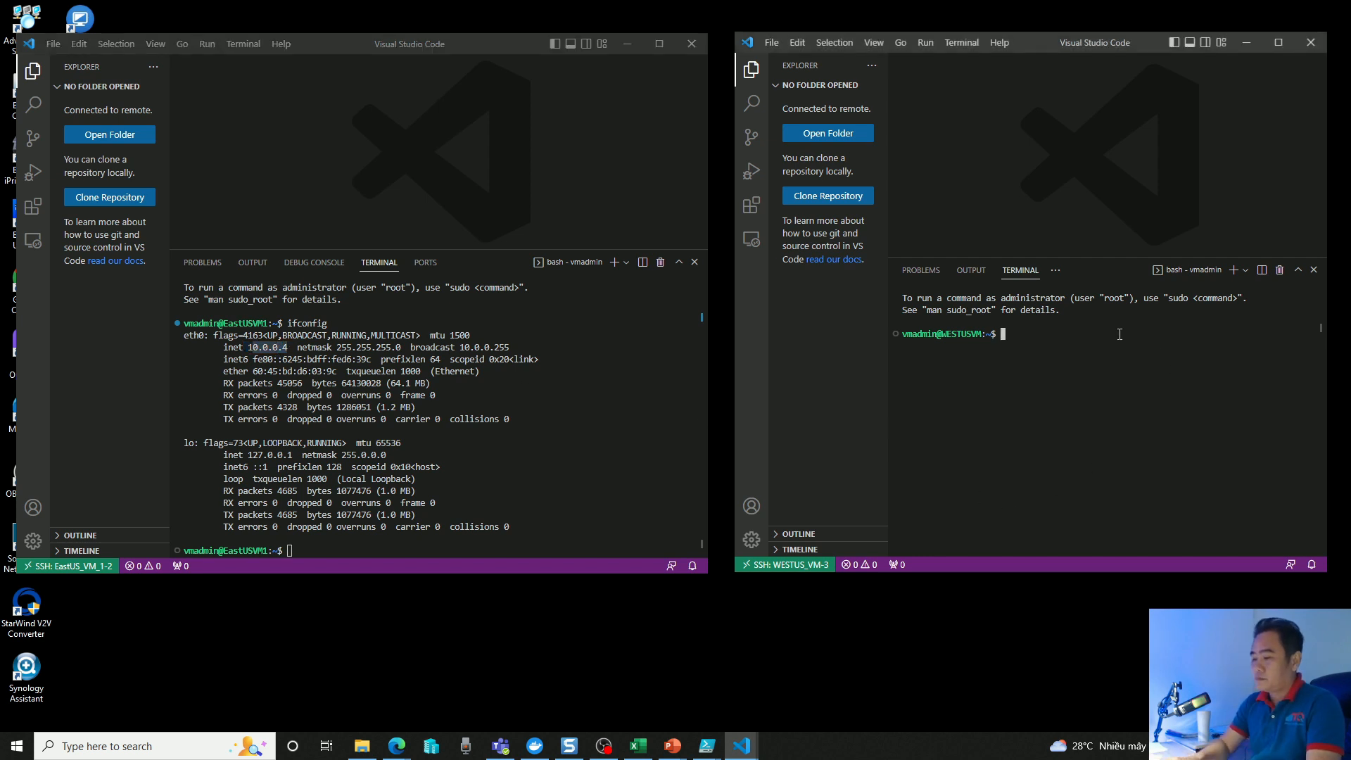
pyautogui.write('ifconfig')
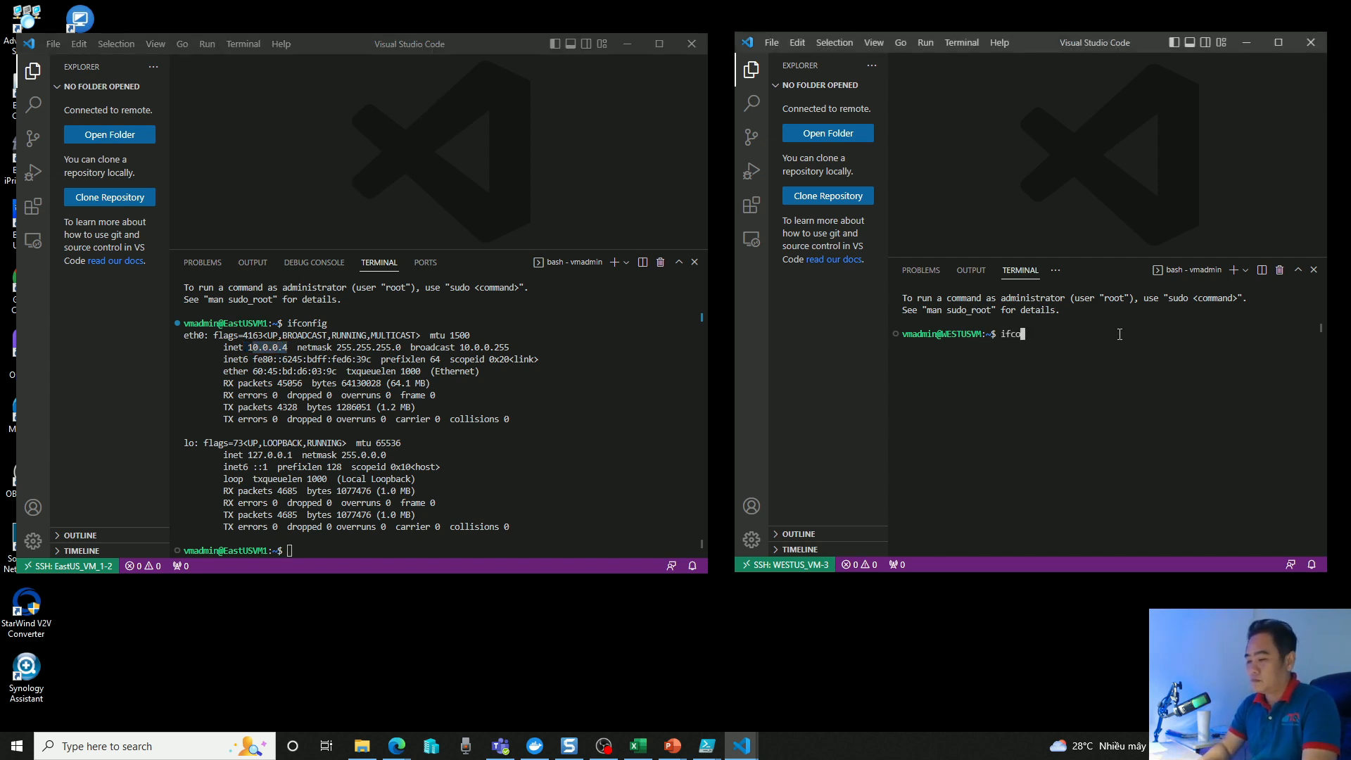
pyautogui.press('Return')
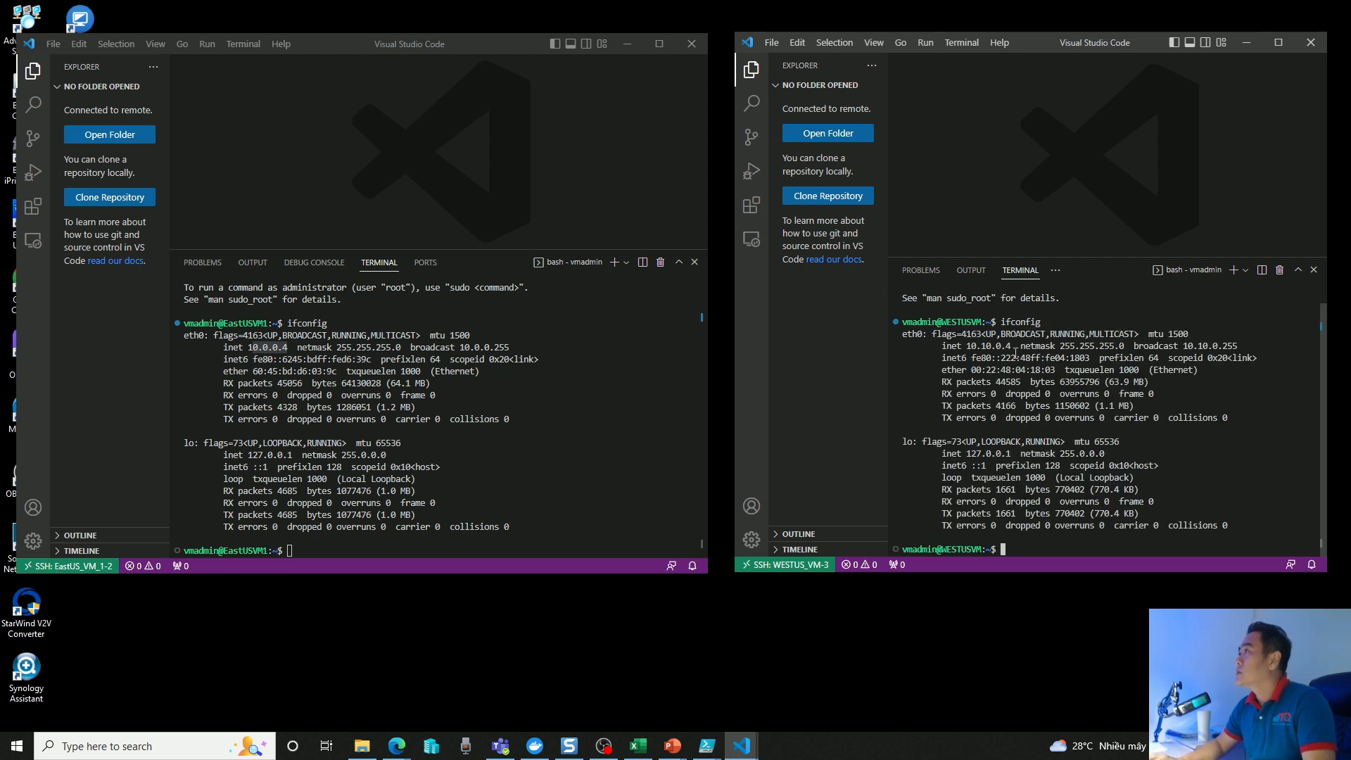
pyautogui.moveTo(967, 346); pyautogui.dragTo(1011, 347)
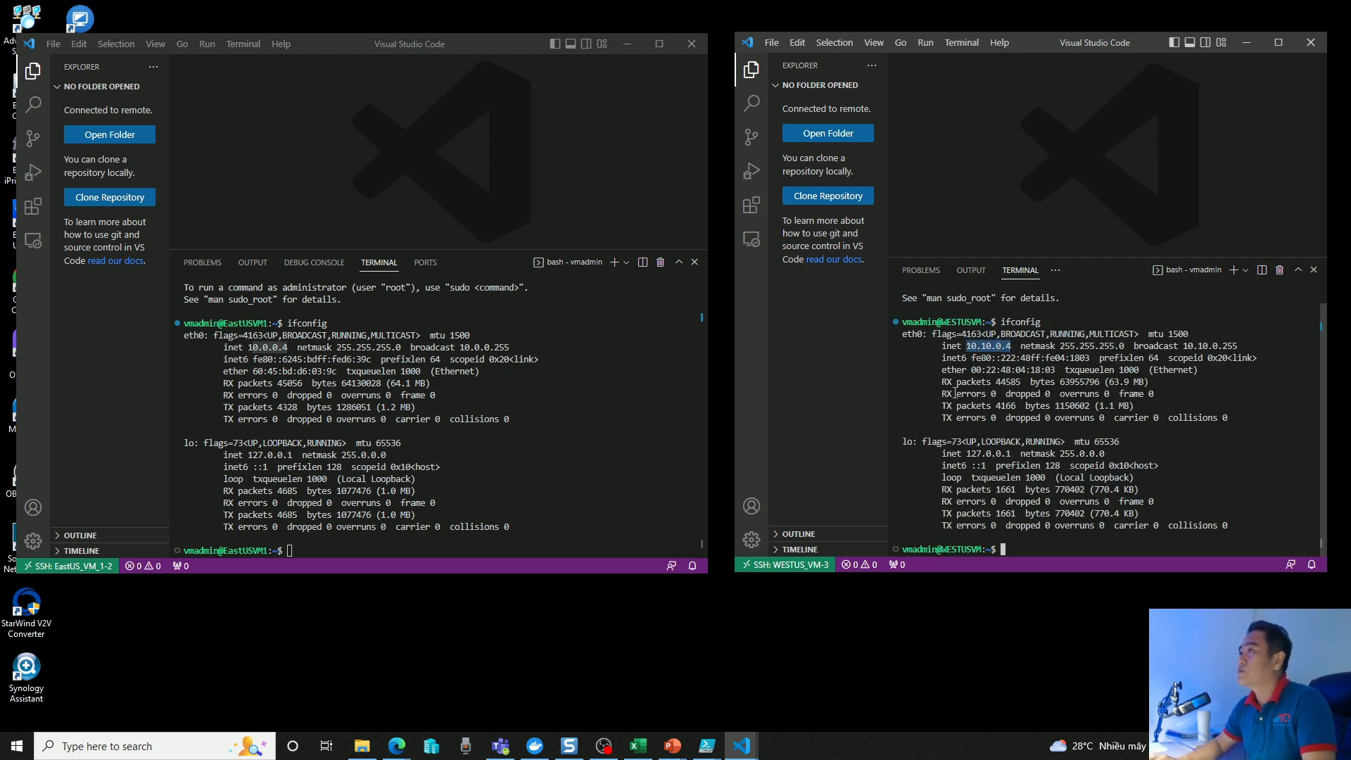
# Ping WESTUS_VM at 10.10.0.4 from the EastUS_VM_1 terminal.
pyautogui.click(410, 549)
pyautogui.write('ping 10.10.0.4')
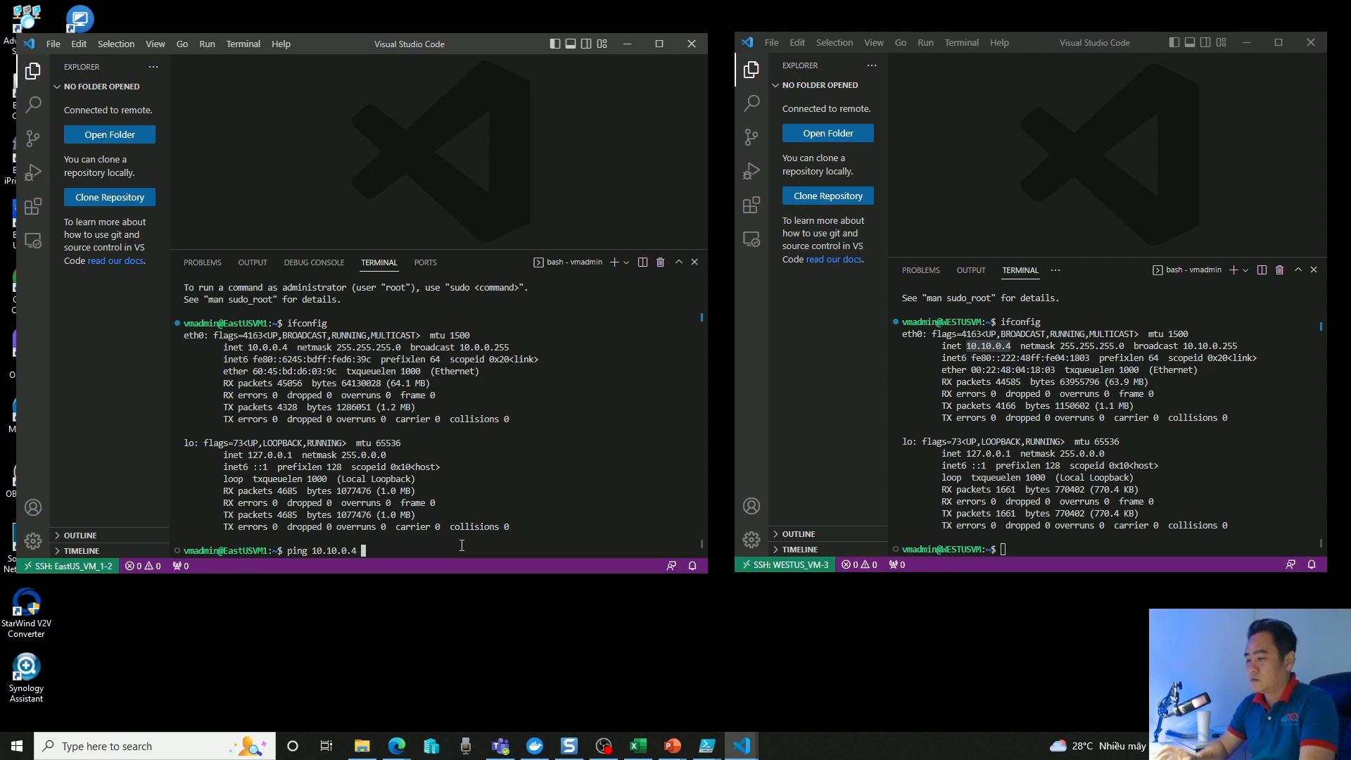
pyautogui.press('Return')
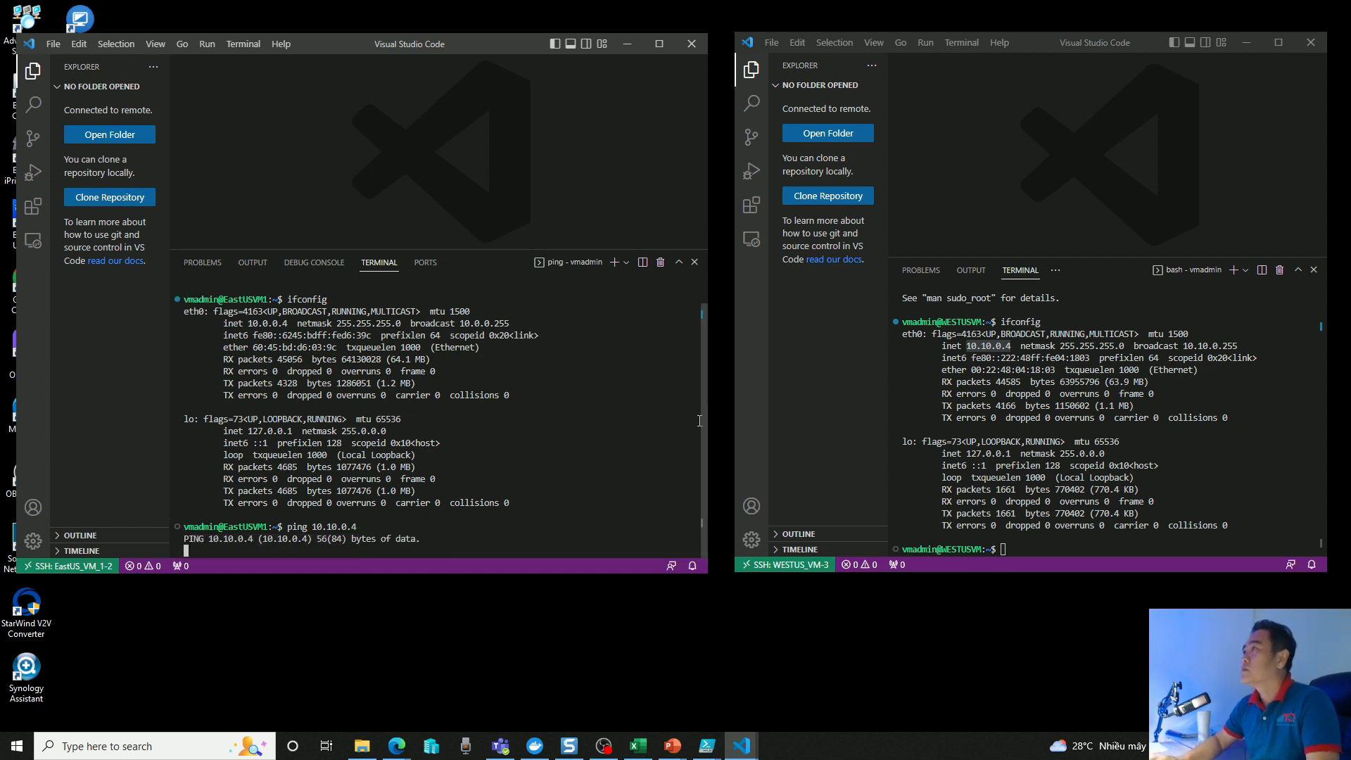
# Ping EastUS_VM_1 at 10.0.0.4 from the WESTUS_VM terminal.
pyautogui.click(1058, 554)
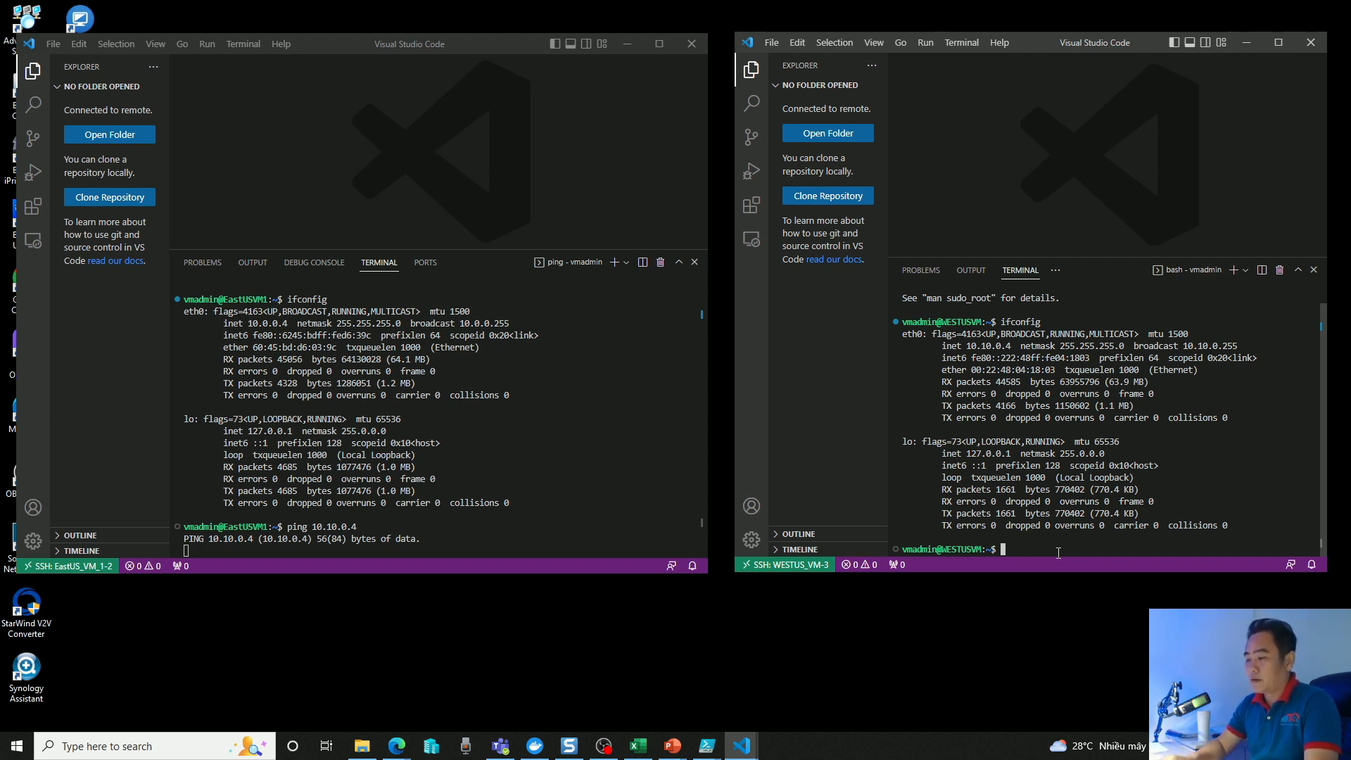
pyautogui.write('ping ')
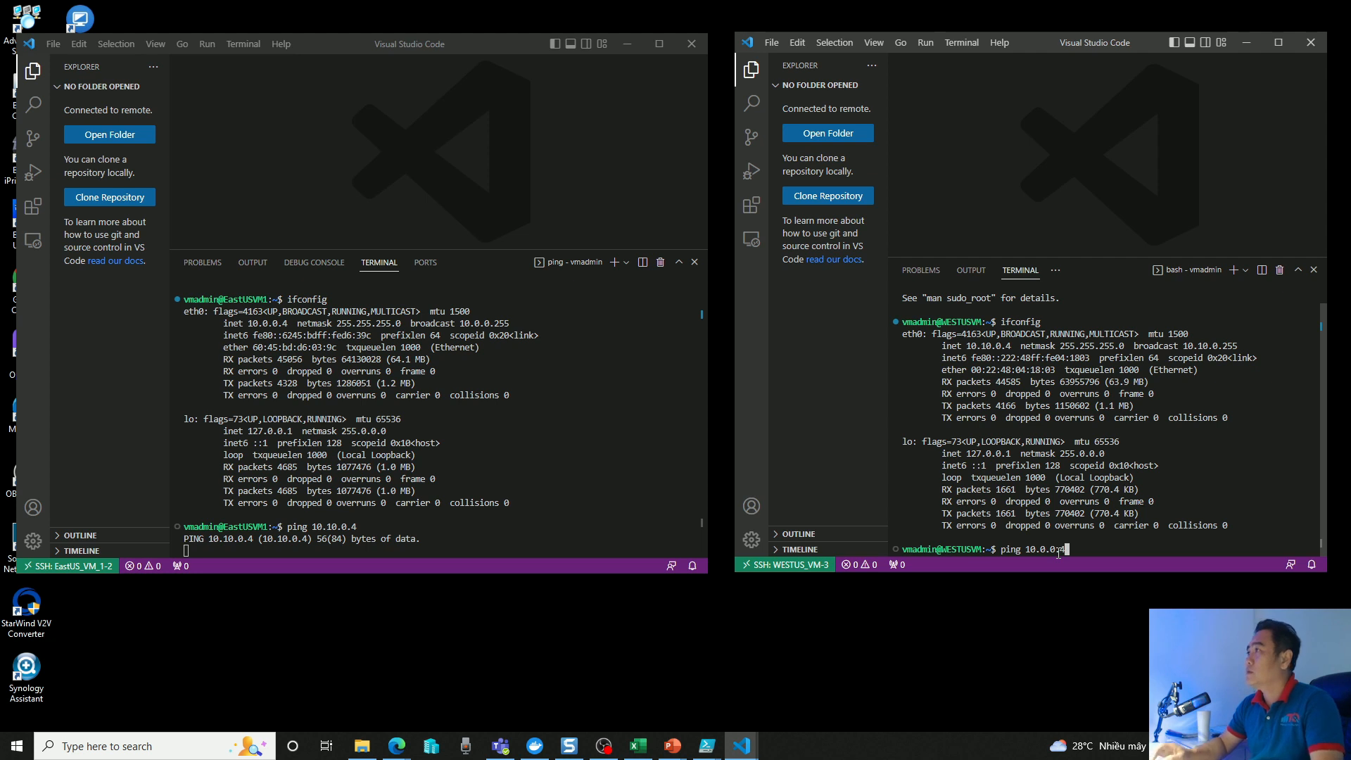
pyautogui.write('10.0.0.4')
pyautogui.press('Return')
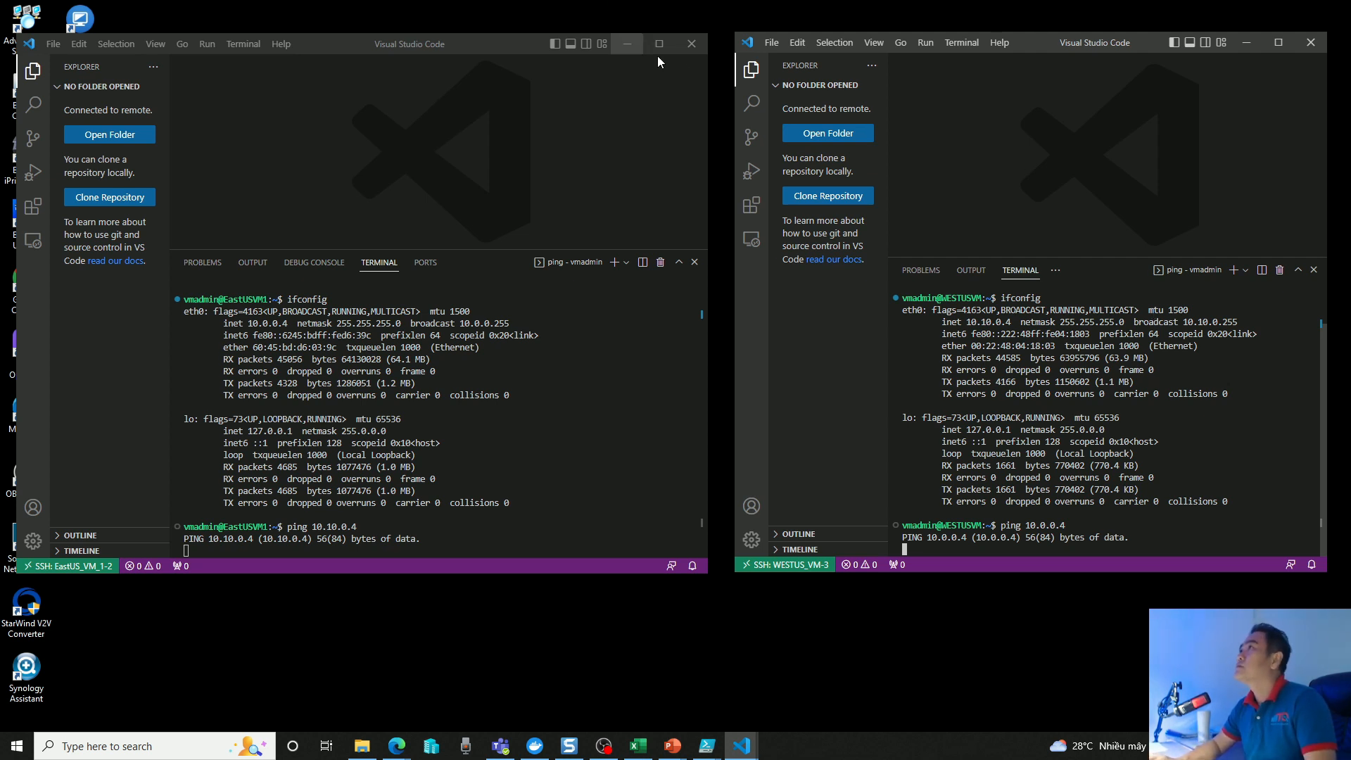
# Switch to the Azure portal in Edge and open the peerings of the EastUS-VNET virtual network.
pyautogui.moveTo(396, 752)
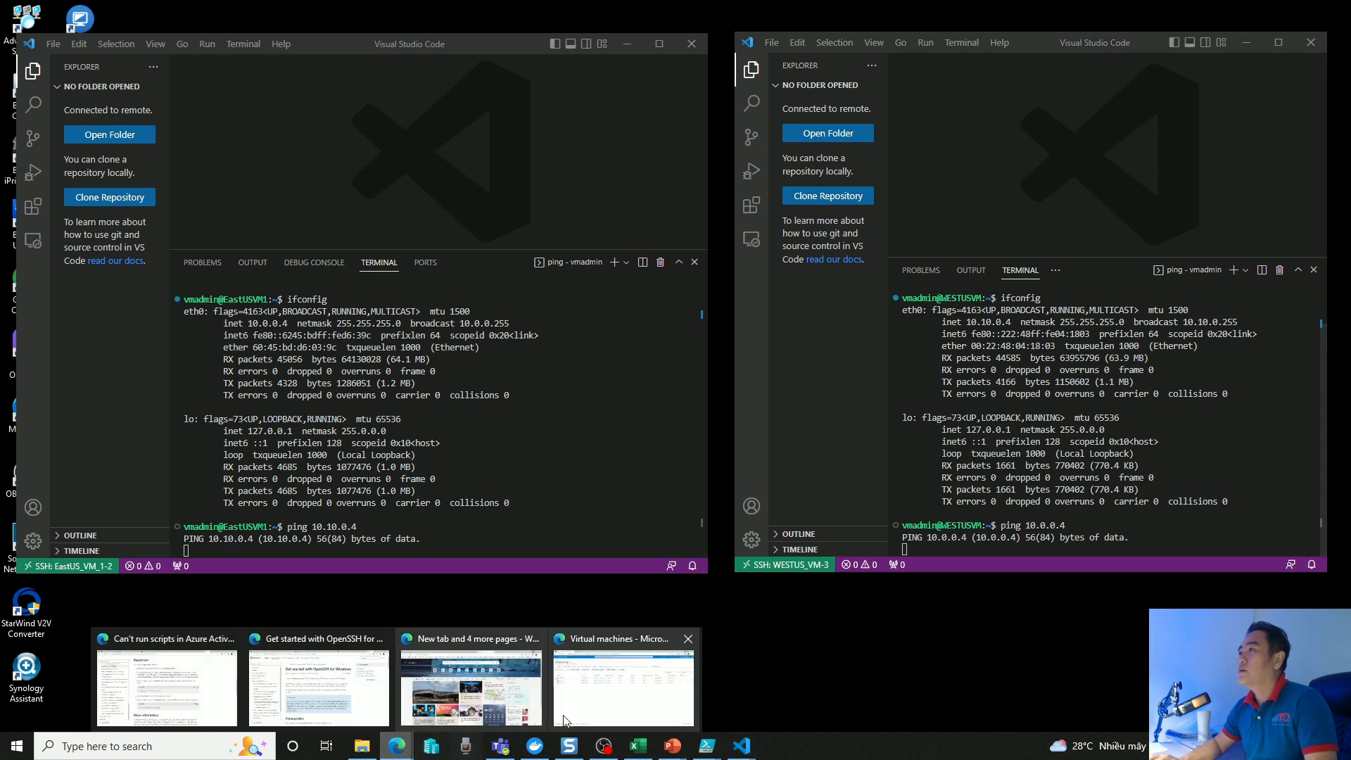
pyautogui.click(645, 691)
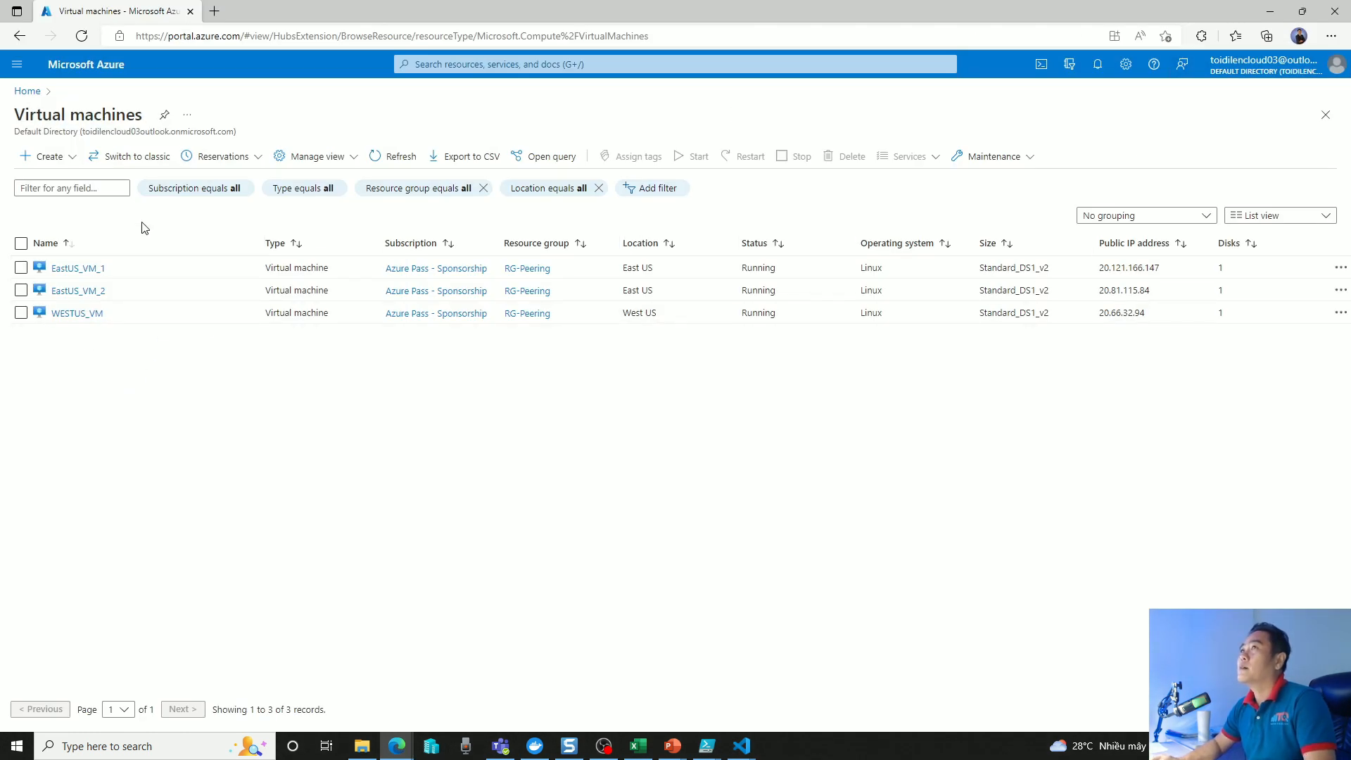
pyautogui.click(28, 92)
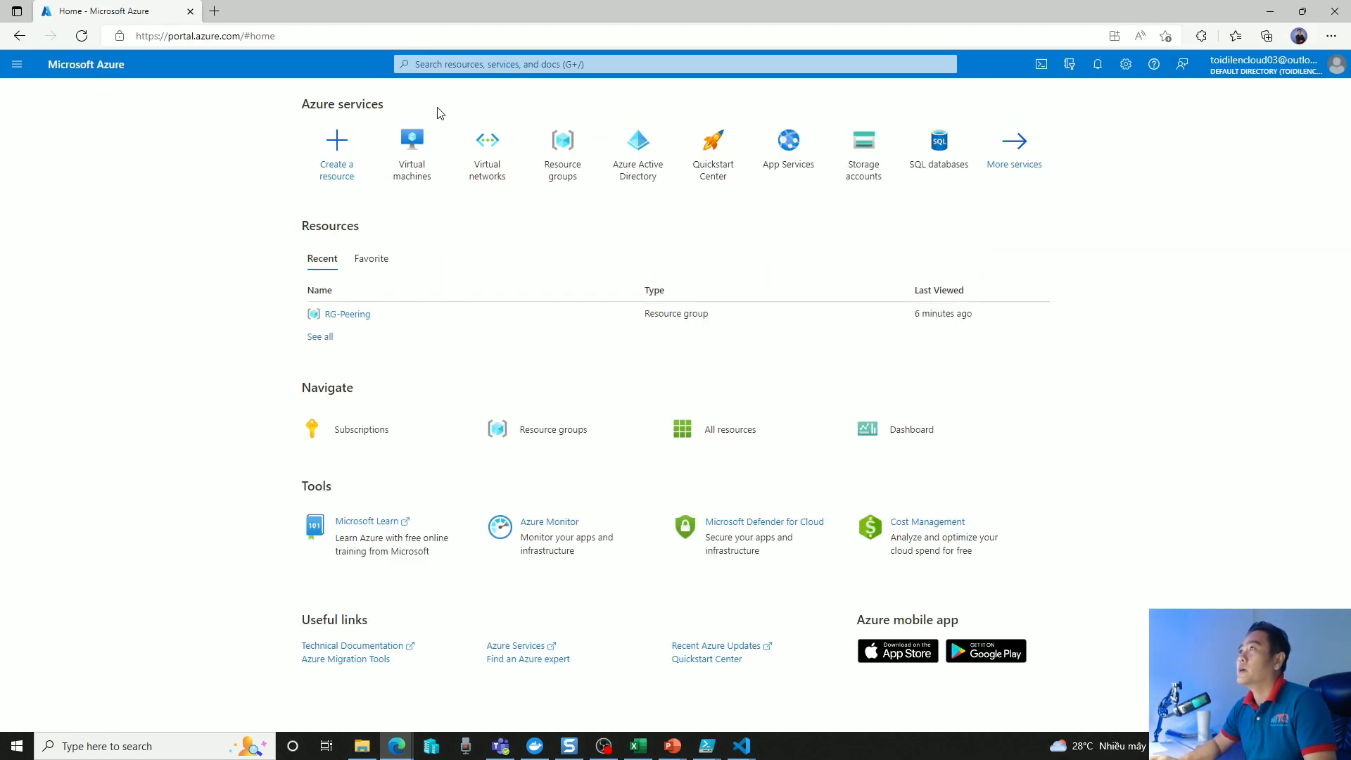
pyautogui.click(491, 148)
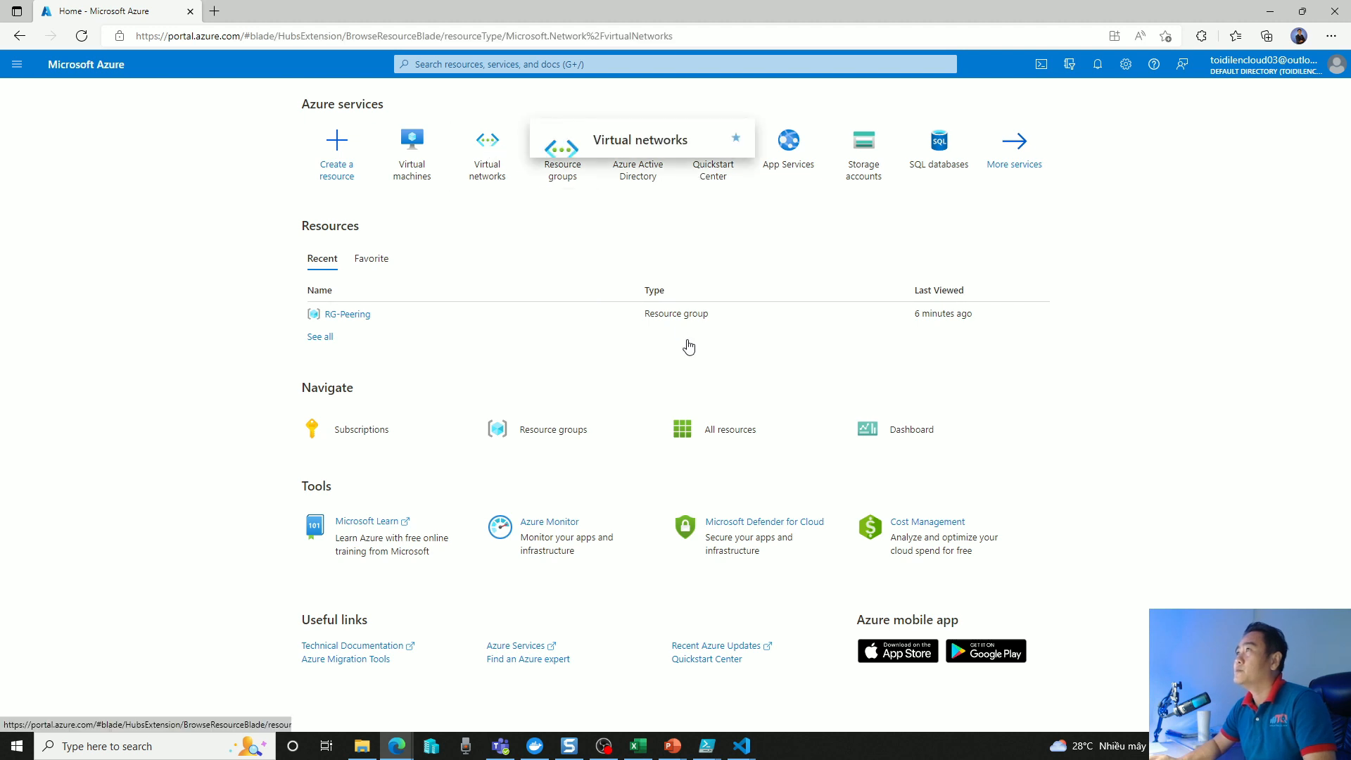
pyautogui.click(264, 309)
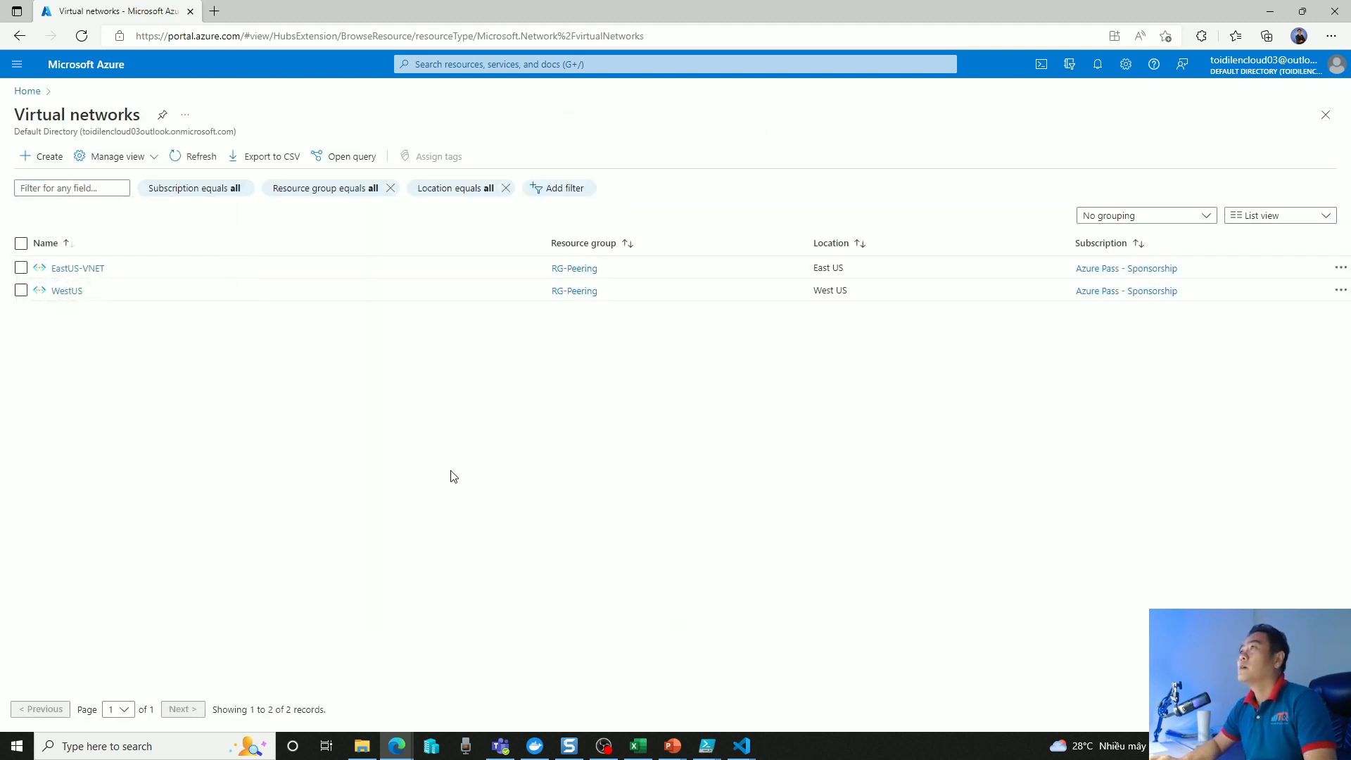
pyautogui.click(80, 268)
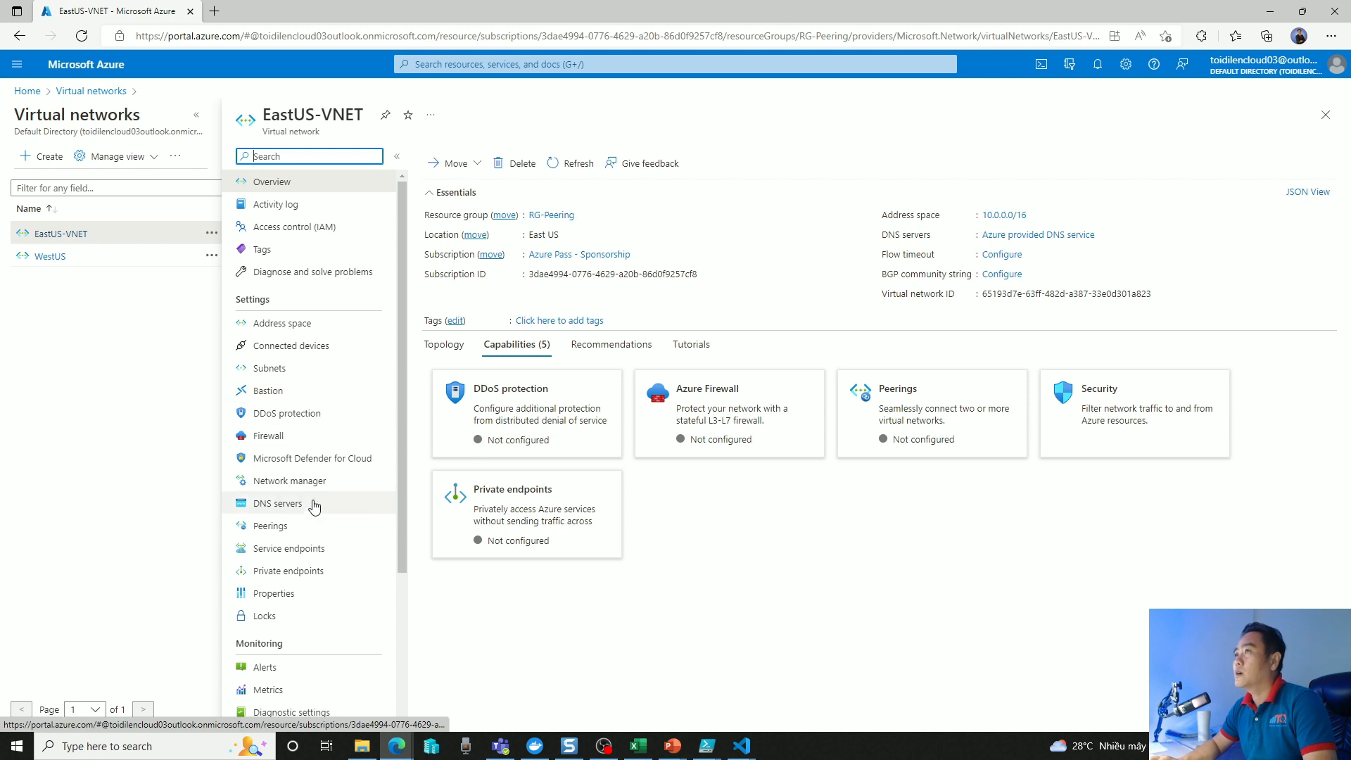
pyautogui.click(271, 525)
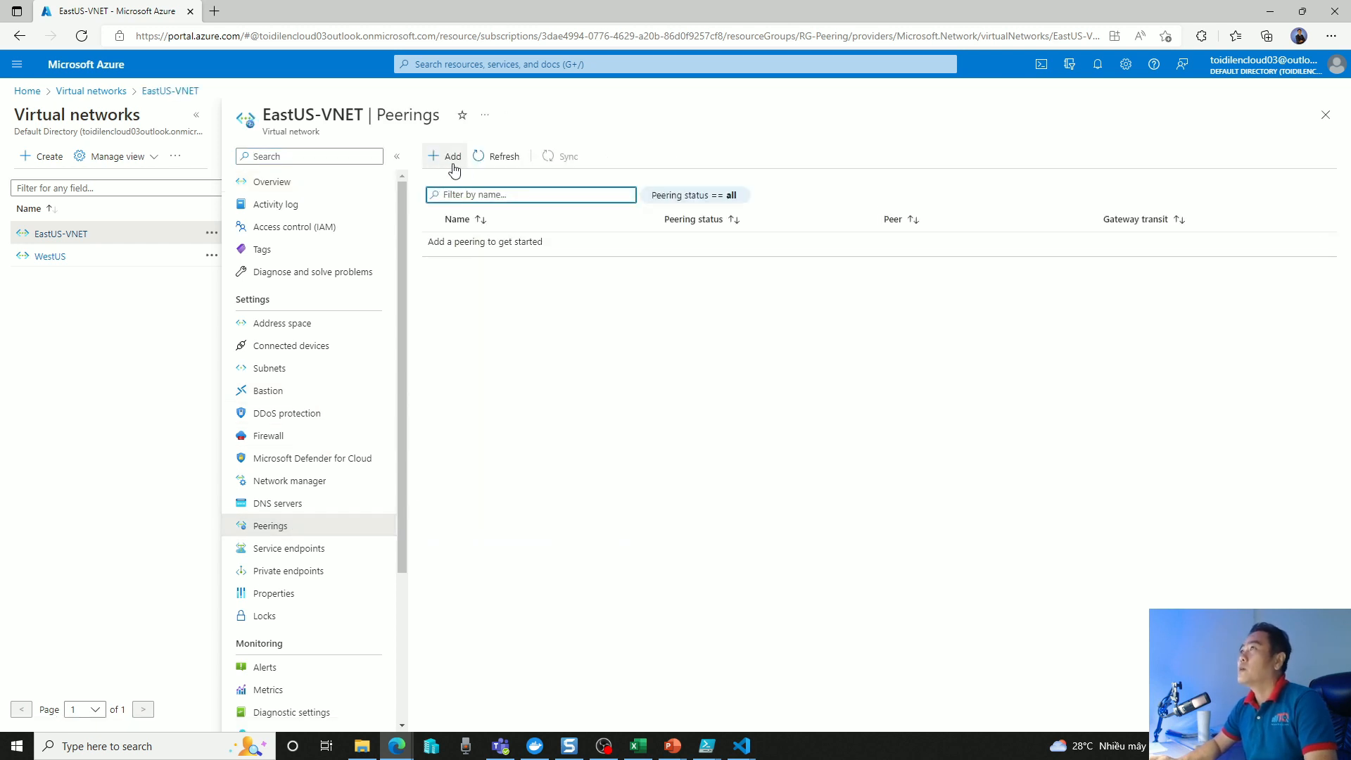
# Start a new peering for EastUS-VNET and name this virtual network's peering link EastUS.
pyautogui.click(450, 156)
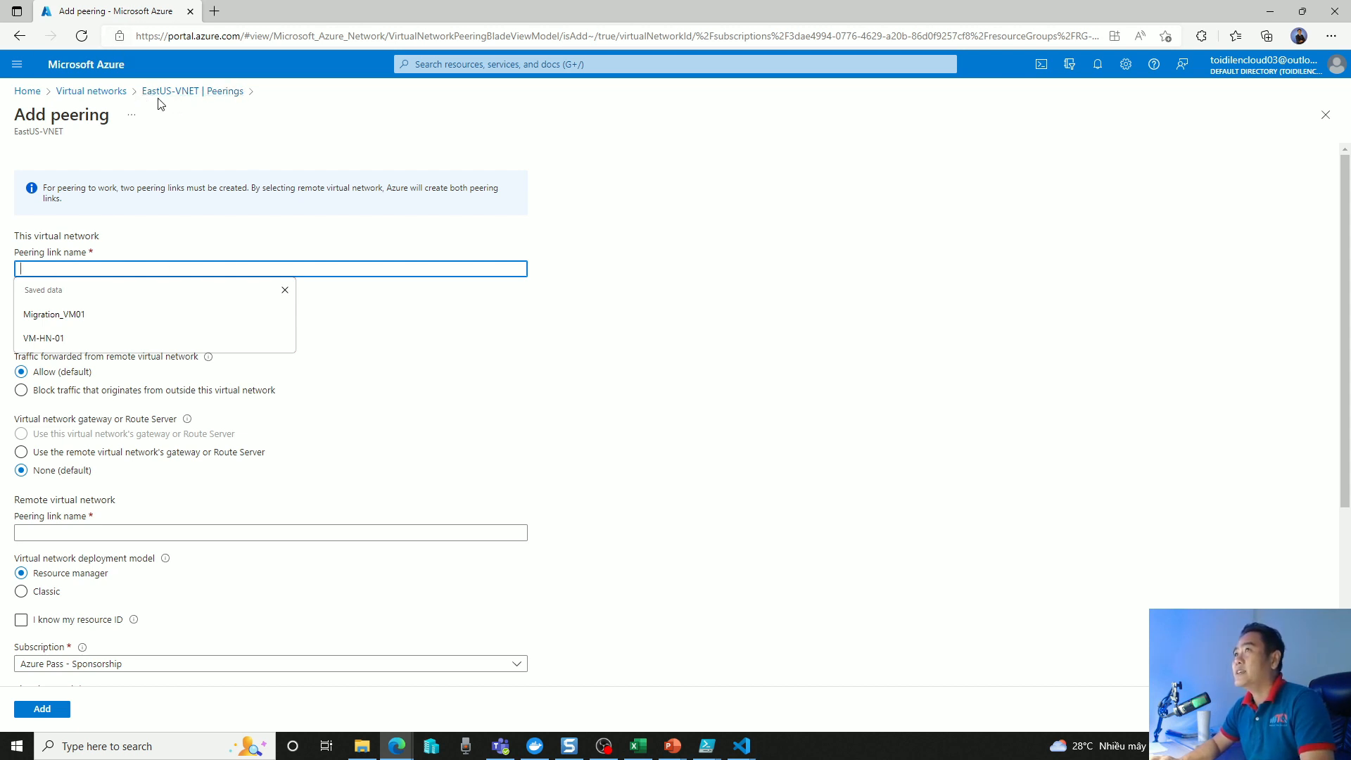
pyautogui.write('Eas')
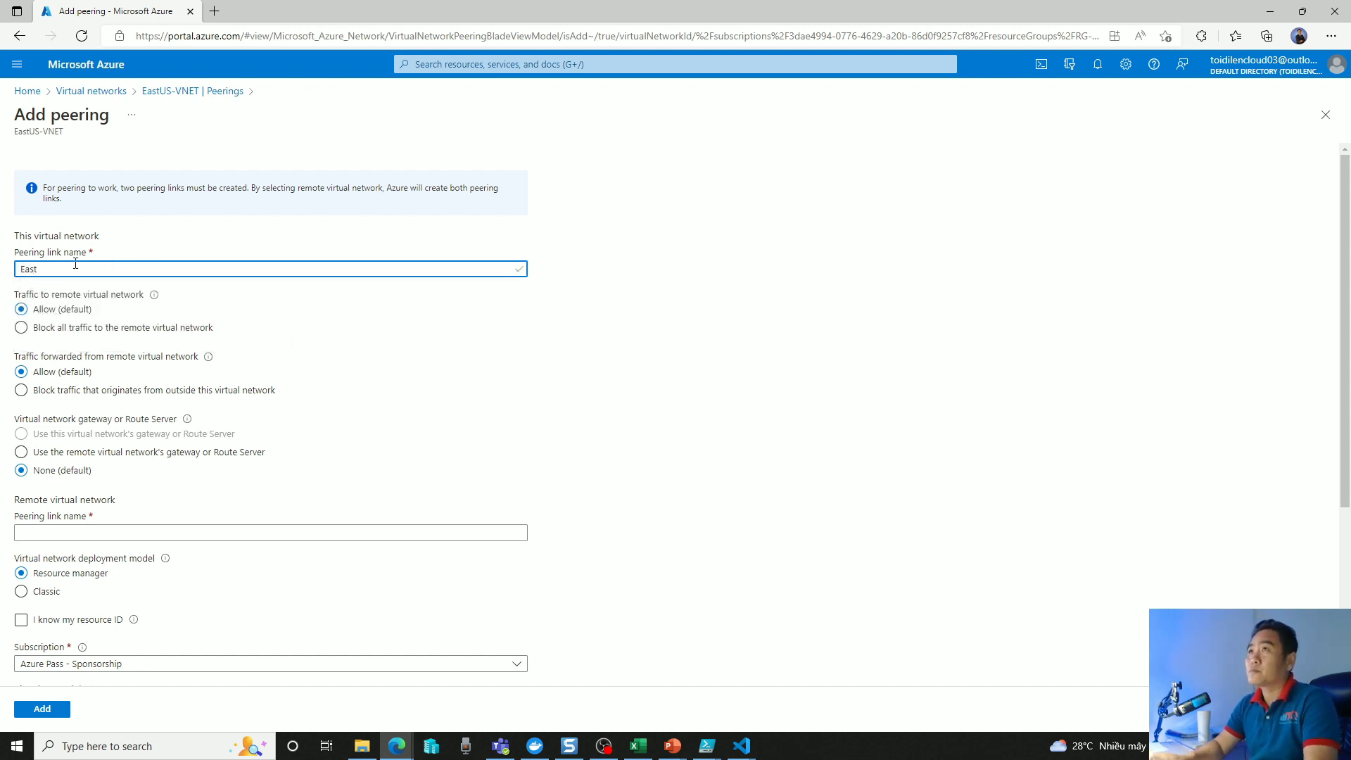
pyautogui.write('tUS')
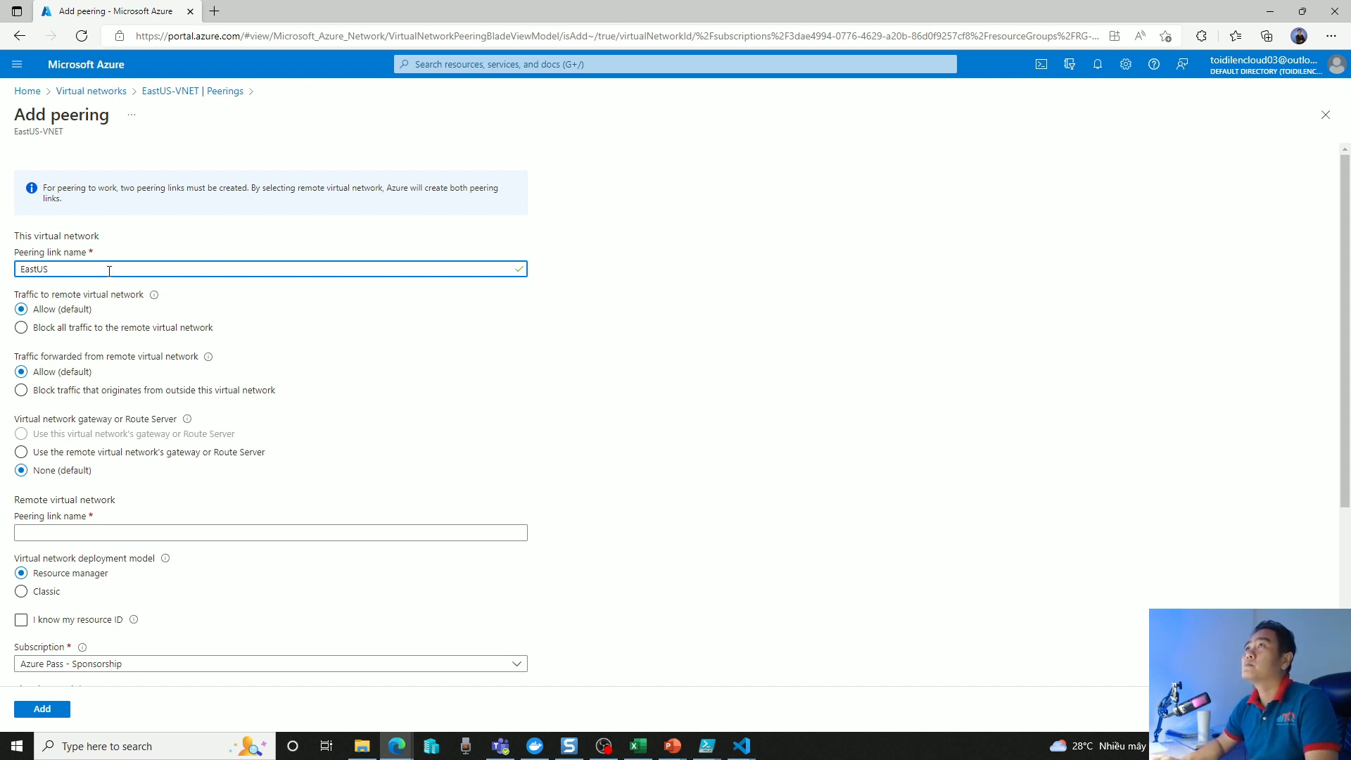
pyautogui.press('BackSpace')
pyautogui.write('a')
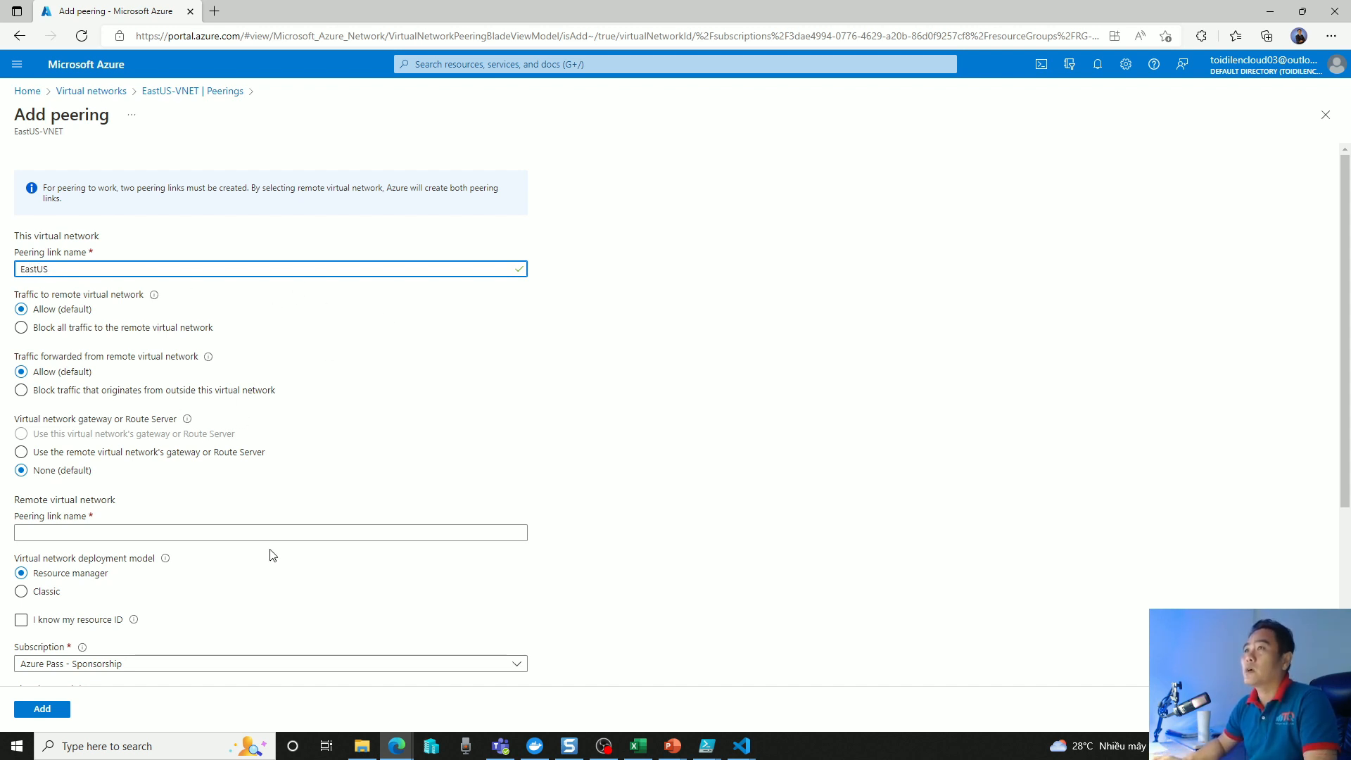
# Name the remote virtual network's peering link WestUS and choose WestUS as the virtual network to peer with.
pyautogui.scroll(-2, 271, 556)
pyautogui.click(28, 369)
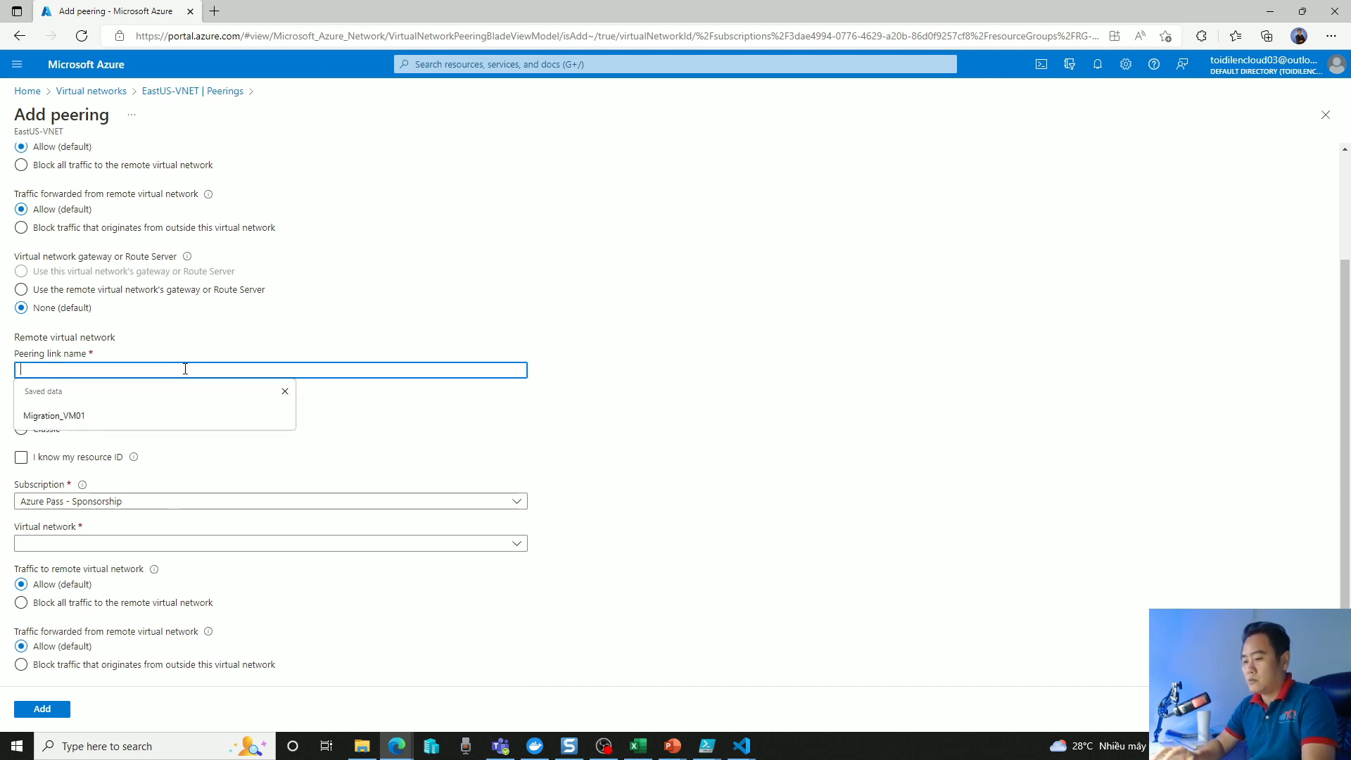
pyautogui.write('West')
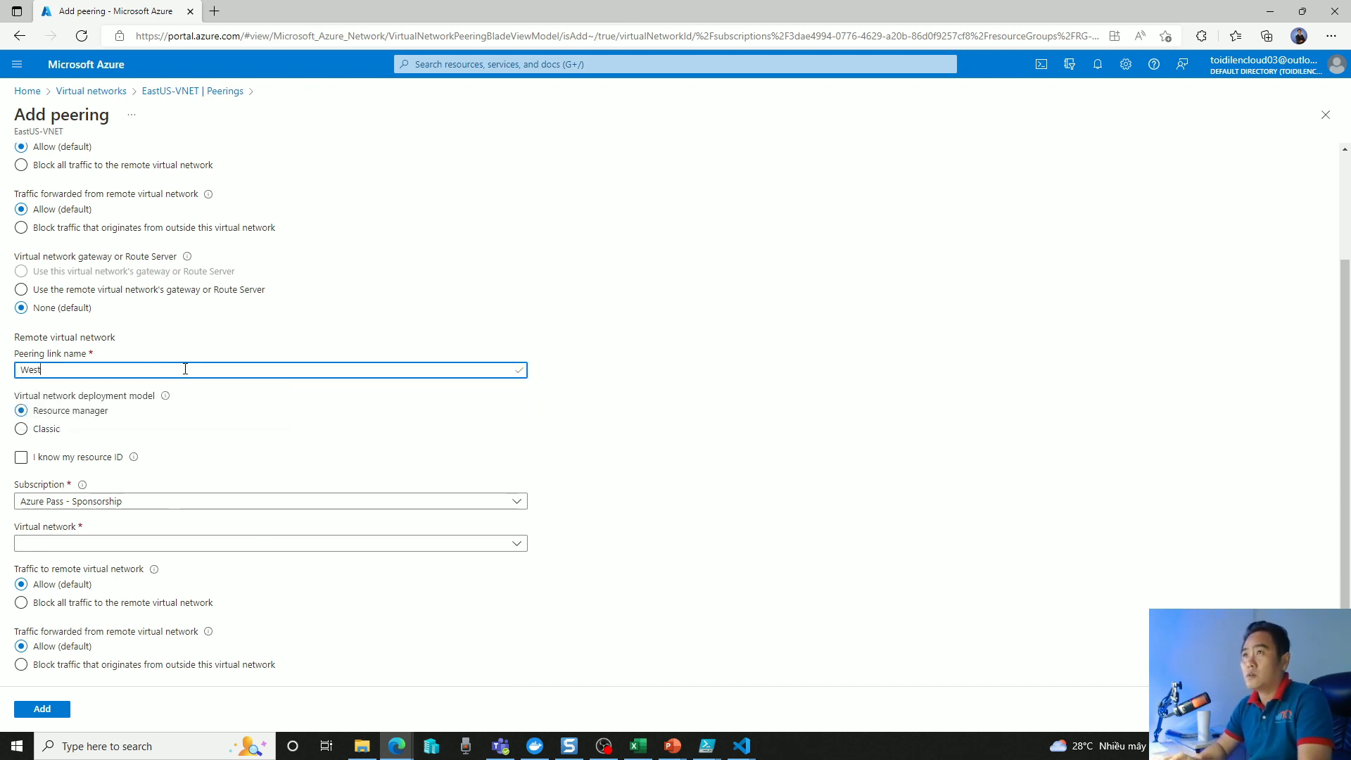
pyautogui.write('US')
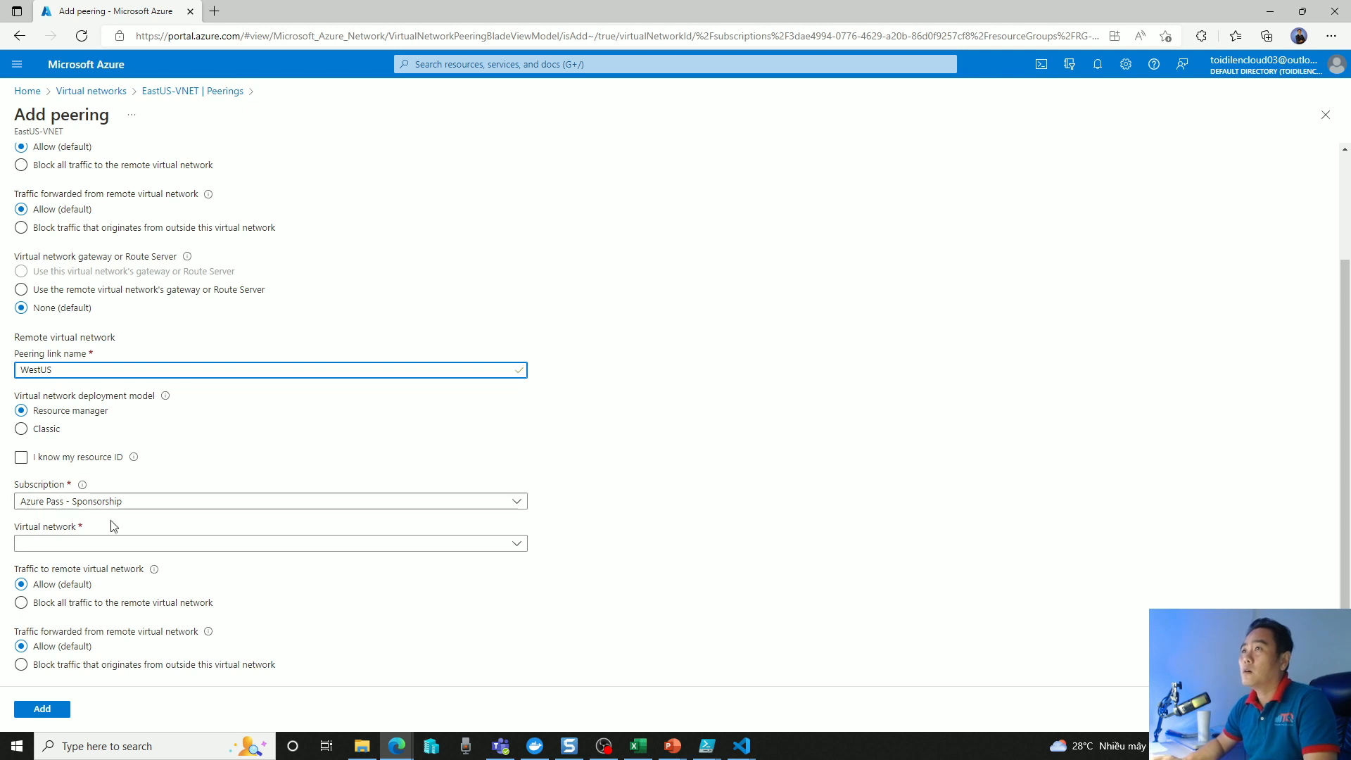
pyautogui.click(78, 544)
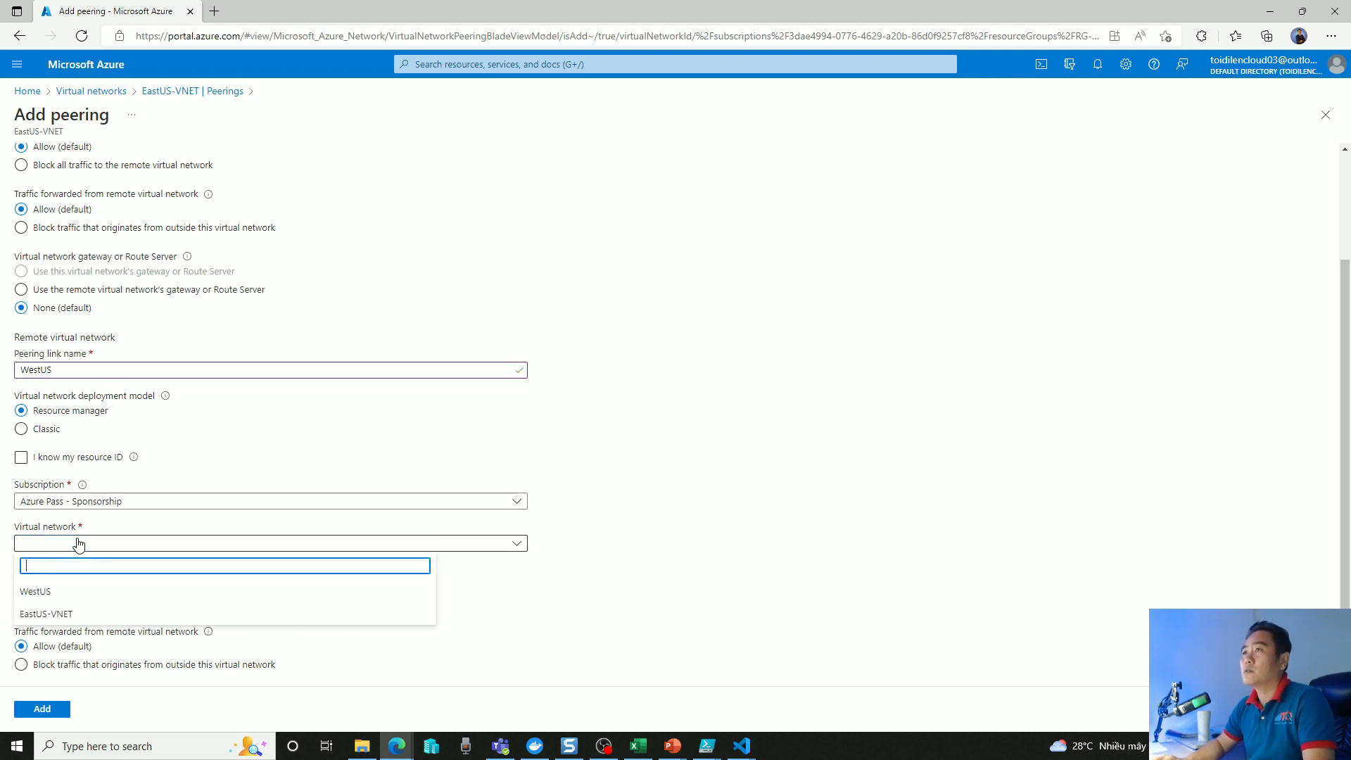
pyautogui.click(55, 595)
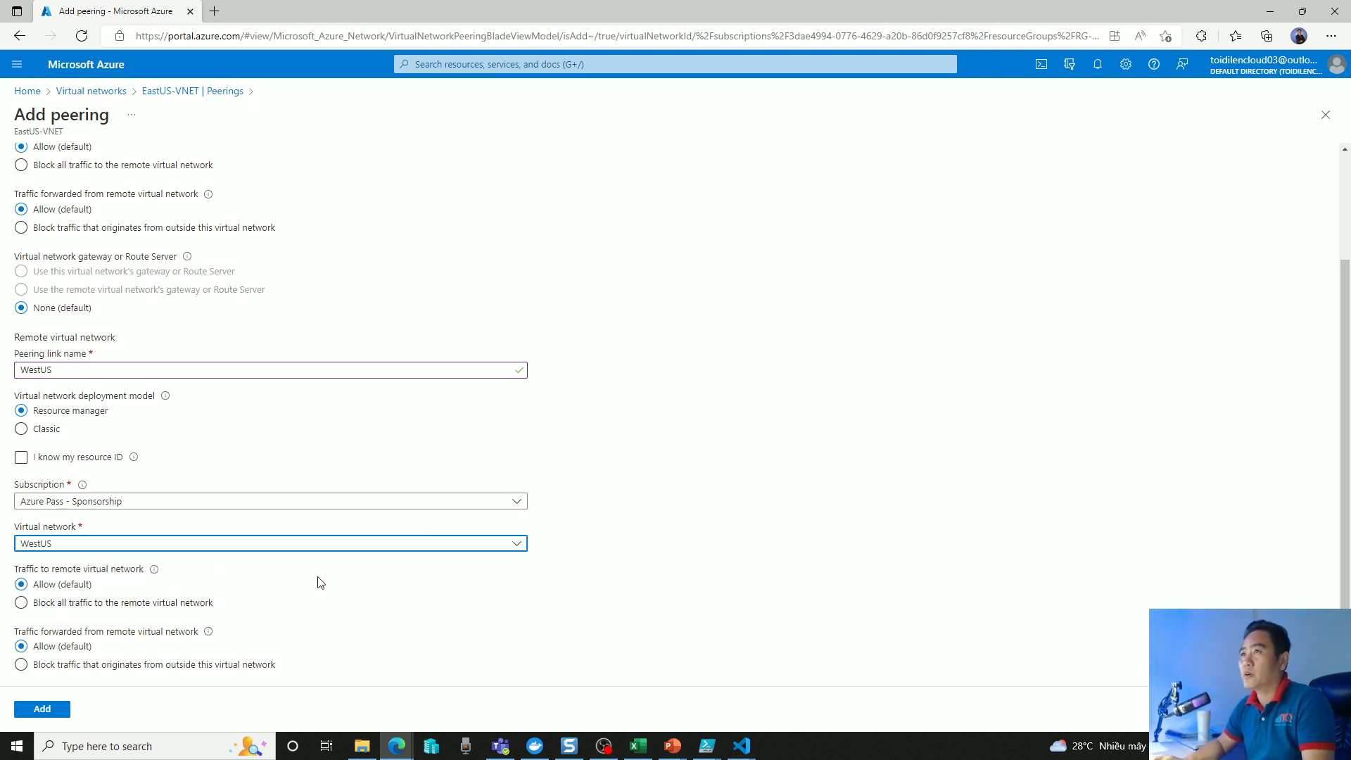
# Add the peering with the default traffic settings and return to the two Visual Studio Code terminal windows.
pyautogui.scroll(-1, 422, 493)
pyautogui.click(42, 711)
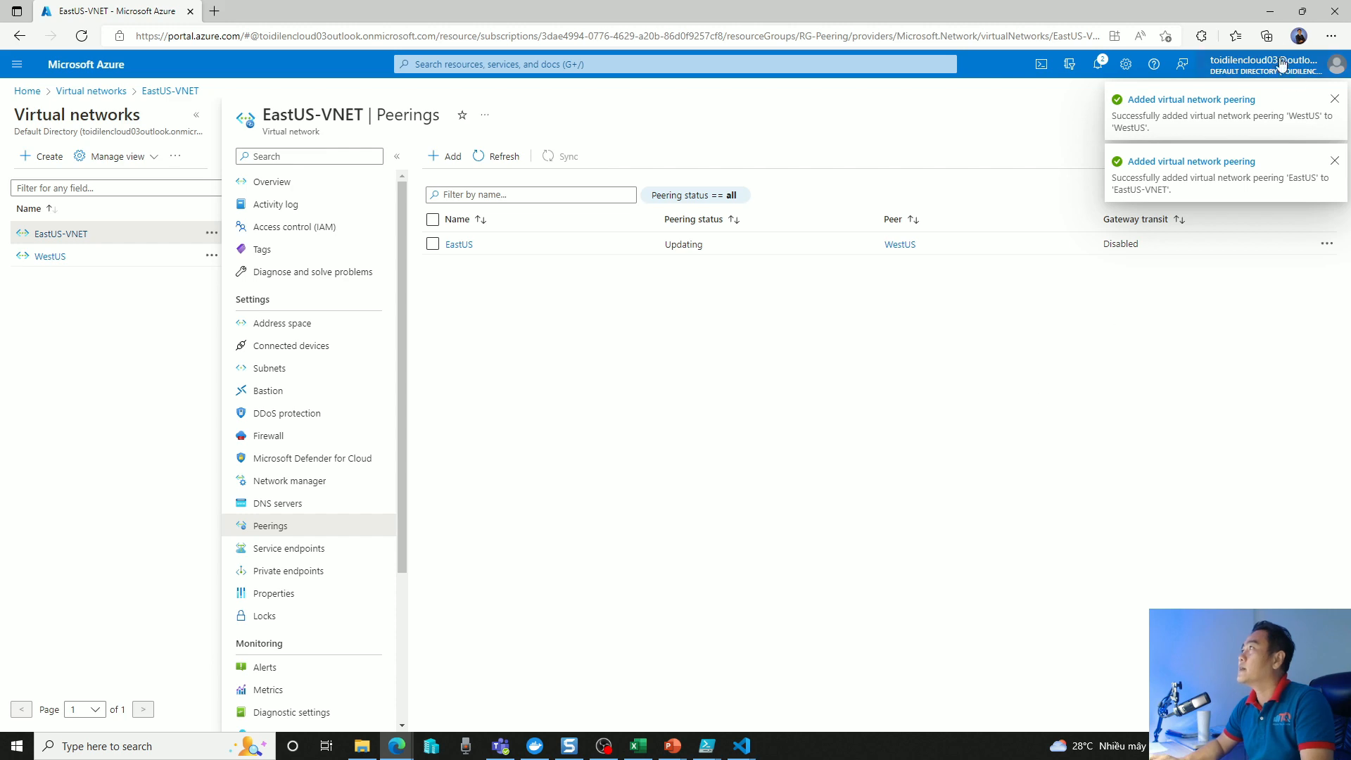
pyautogui.click(1268, 14)
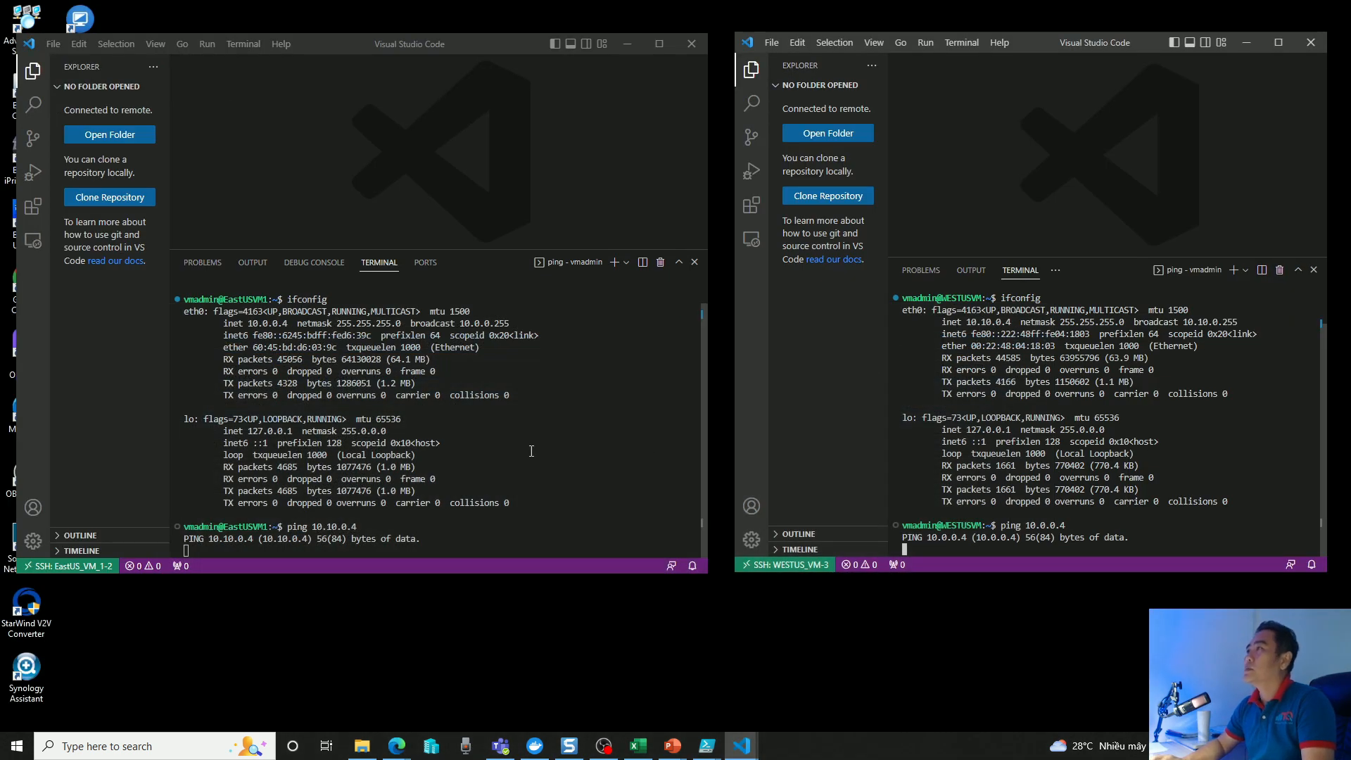